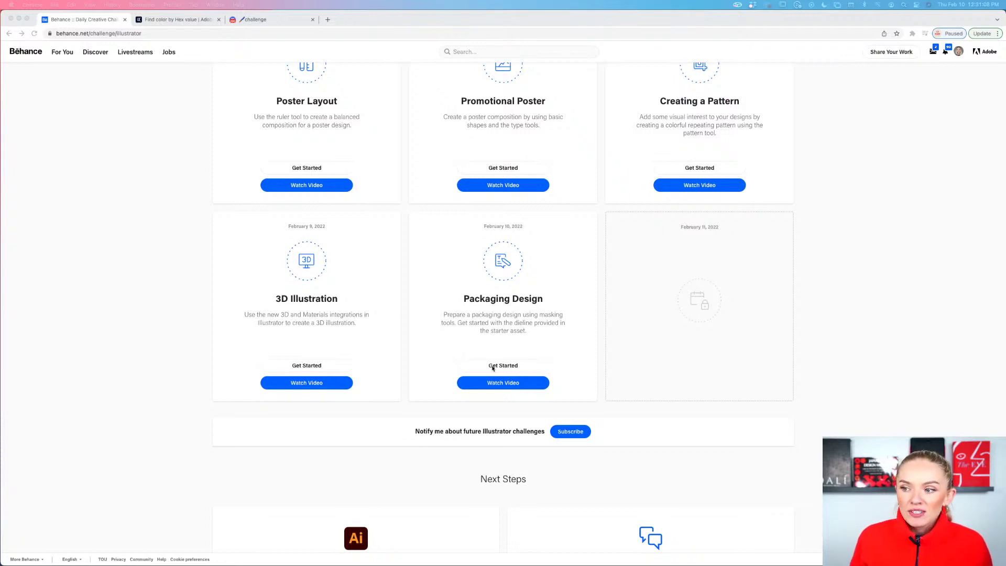
Switch to Illustrator and examine the packaging template's artboards along with its Dieline and Artwork layers
{"action": "left_click", "coordinate": [19, 18]}
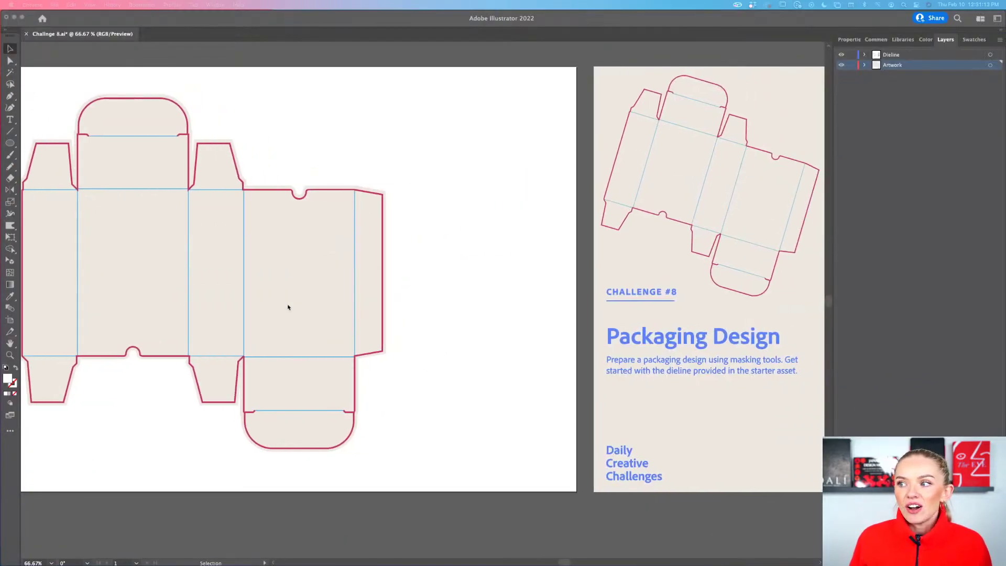
{"action": "scroll", "coordinate": [288, 307], "scroll_direction": "right", "scroll_amount": 1}
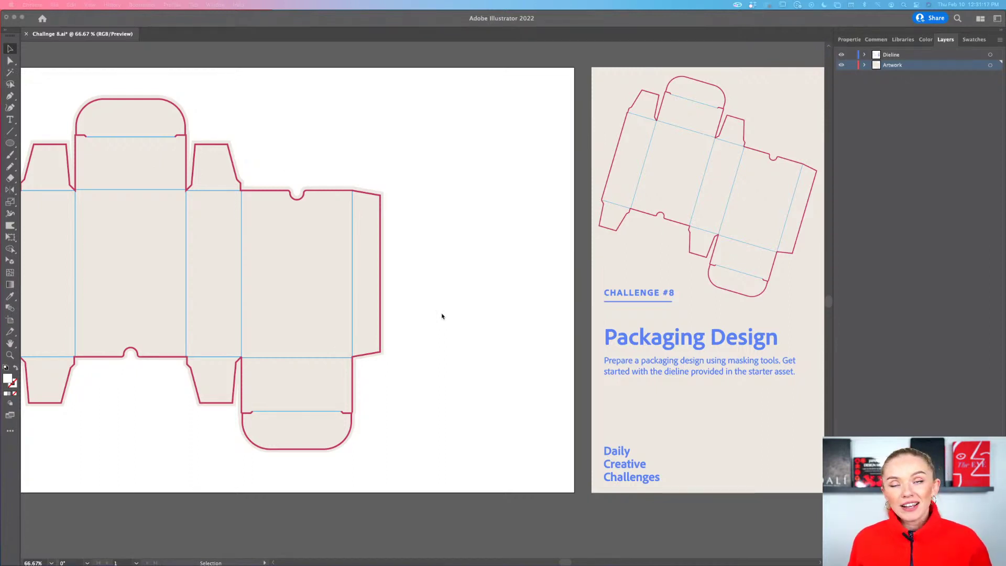
{"action": "scroll", "coordinate": [504, 311], "scroll_direction": "left", "scroll_amount": 3}
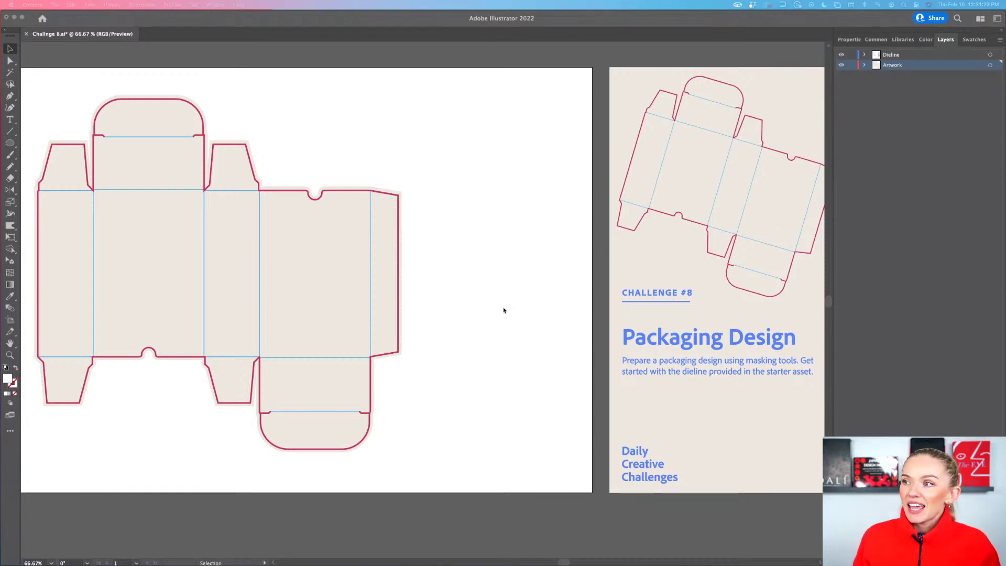
{"action": "left_click", "coordinate": [891, 58]}
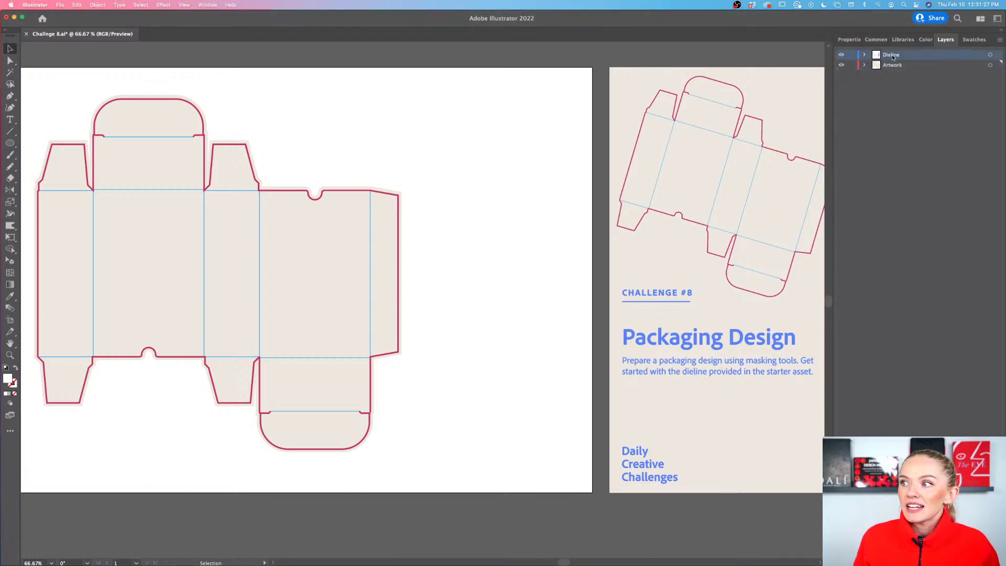
{"action": "left_click", "coordinate": [895, 66]}
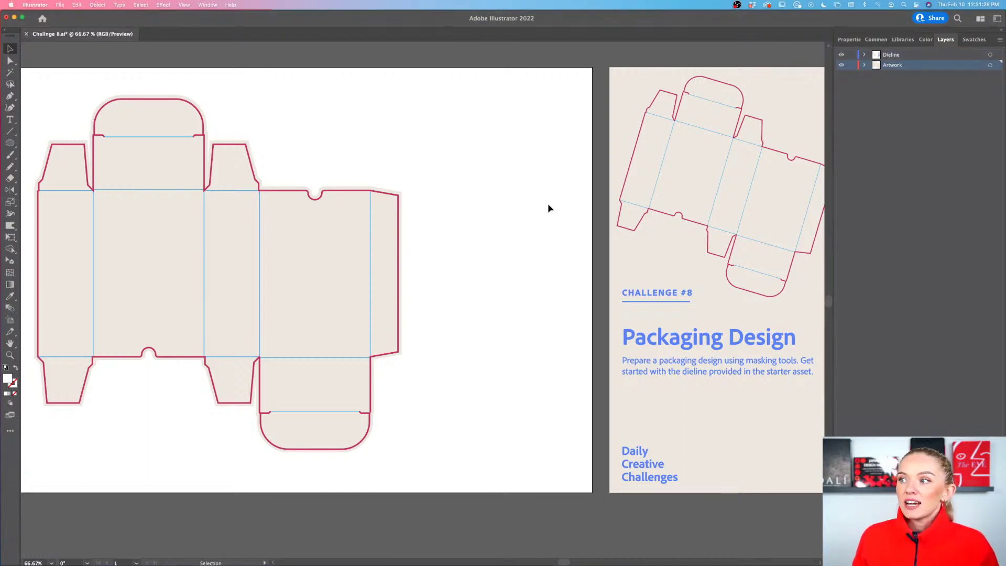
{"action": "scroll", "coordinate": [474, 232], "scroll_direction": "right", "scroll_amount": 2}
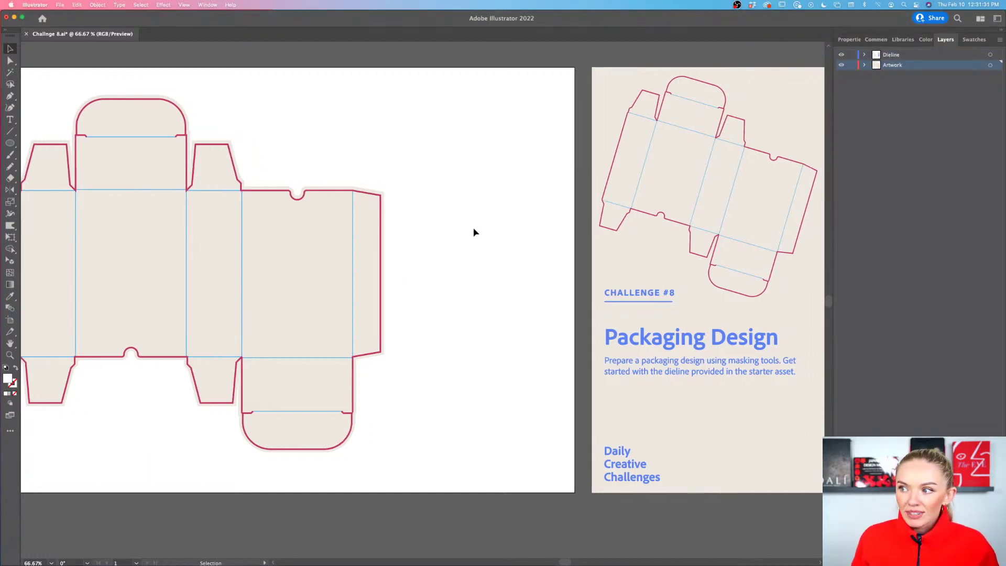
{"action": "scroll", "coordinate": [474, 232], "scroll_direction": "left", "scroll_amount": 3}
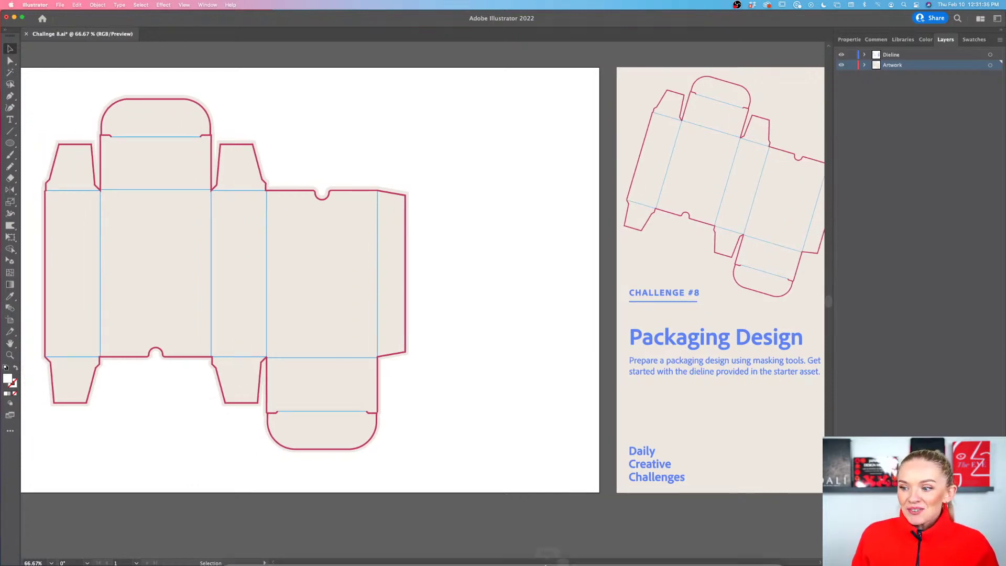
Switch to Chrome, open the Discord challenge channel and look through the recent community submissions
{"action": "left_click", "coordinate": [721, 558]}
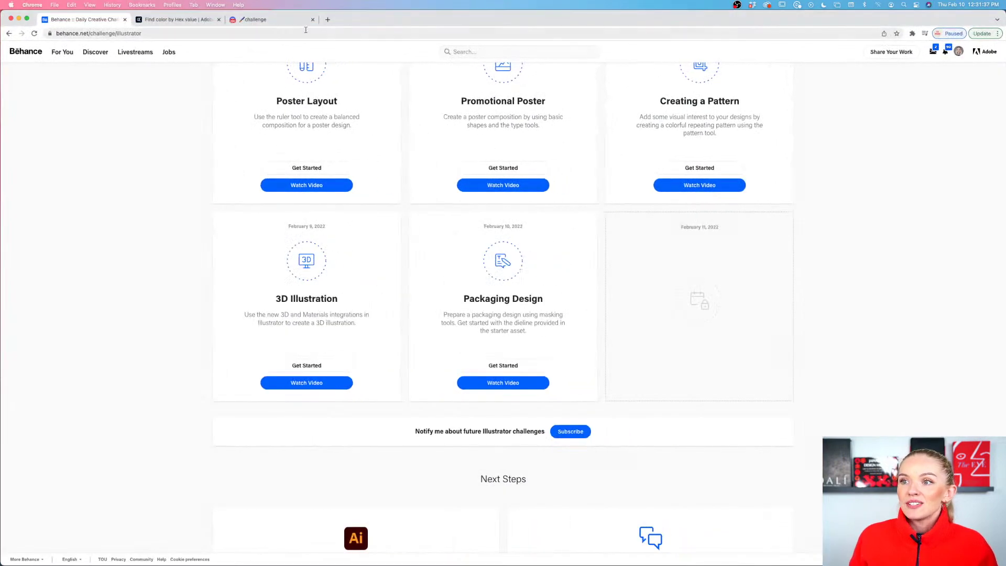
{"action": "left_click", "coordinate": [273, 19]}
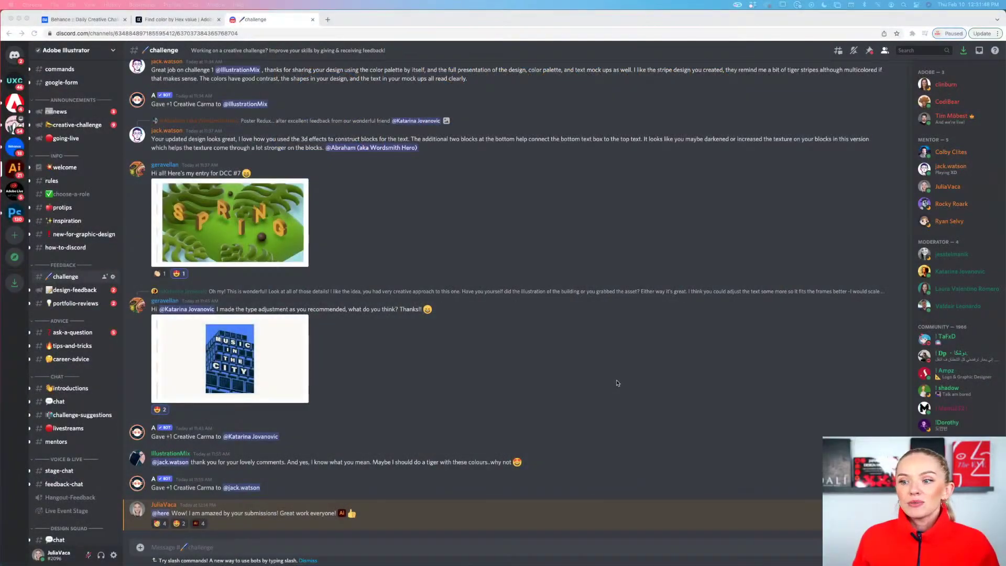
{"action": "scroll", "coordinate": [617, 383], "scroll_direction": "up", "scroll_amount": 5}
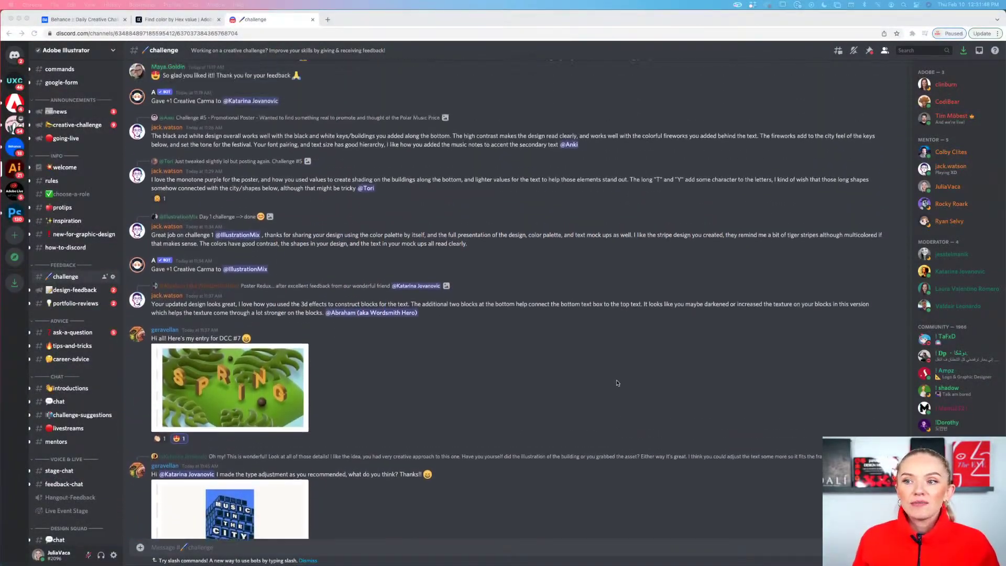
{"action": "scroll", "coordinate": [616, 383], "scroll_direction": "up", "scroll_amount": 8}
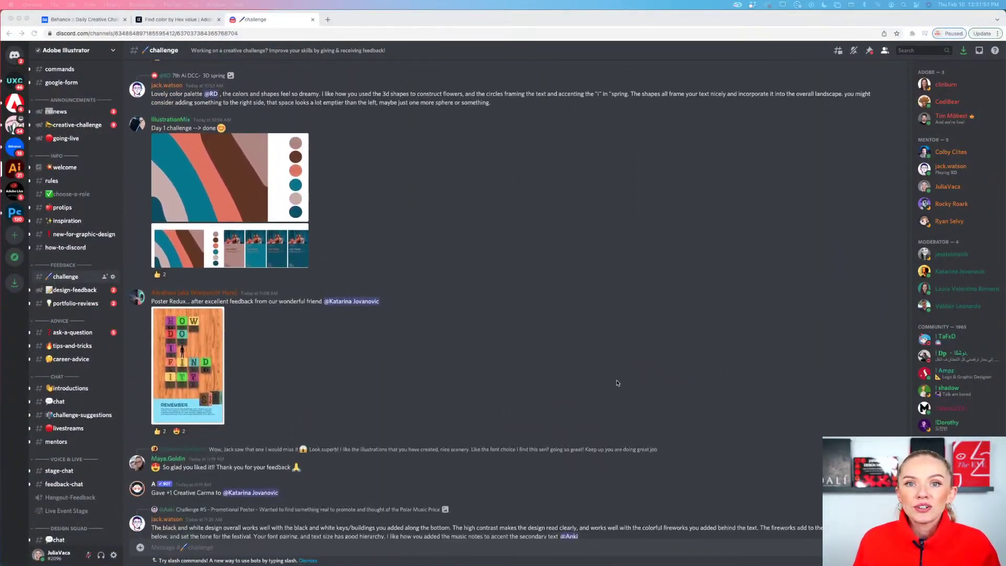
{"action": "scroll", "coordinate": [617, 383], "scroll_direction": "down", "scroll_amount": 10}
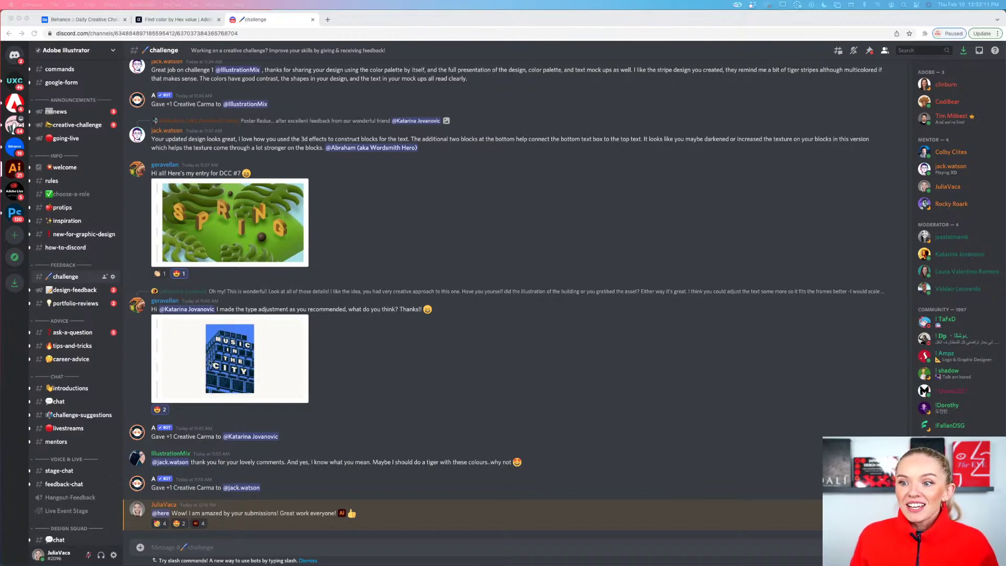
View the "Music in the City" poster and the 3D "Spring" illustration enlarged, closing each preview
{"action": "left_click", "coordinate": [223, 374]}
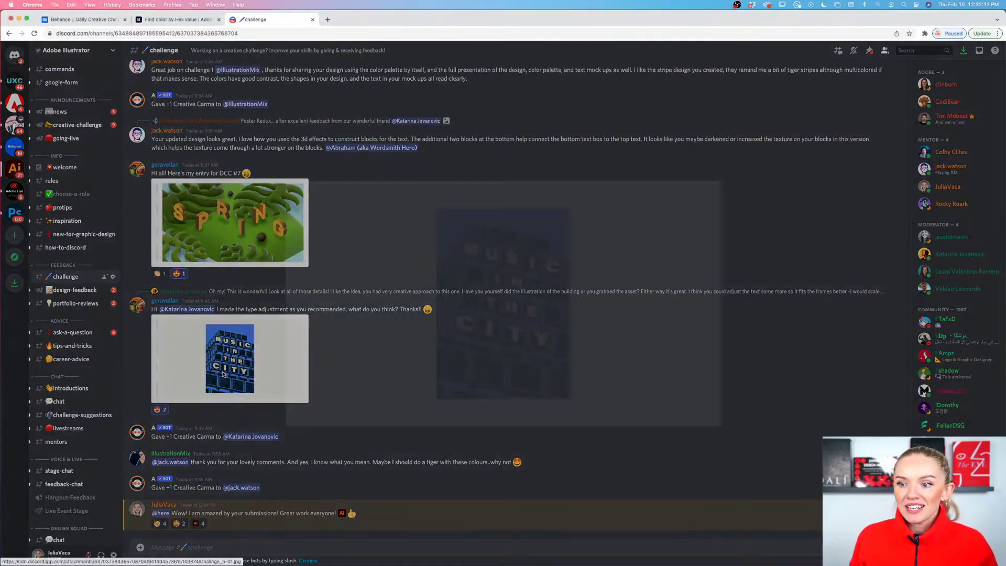
{"action": "left_click", "coordinate": [469, 521]}
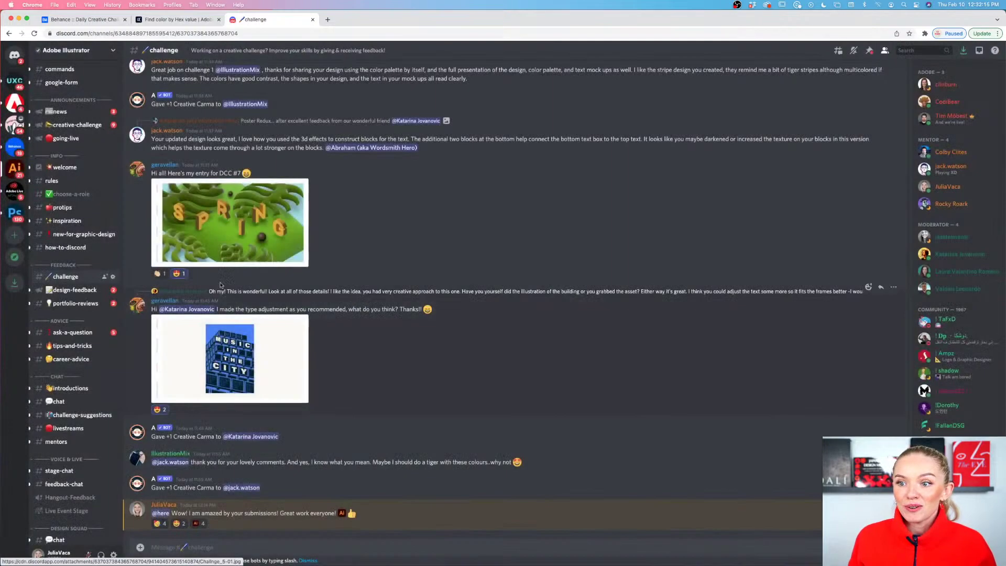
{"action": "left_click", "coordinate": [211, 227]}
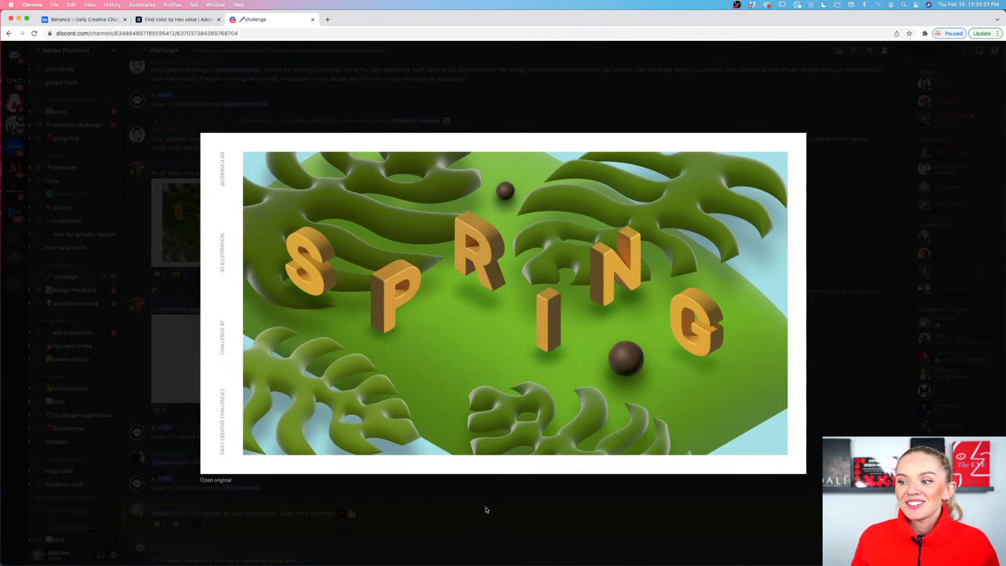
{"action": "left_click", "coordinate": [485, 508]}
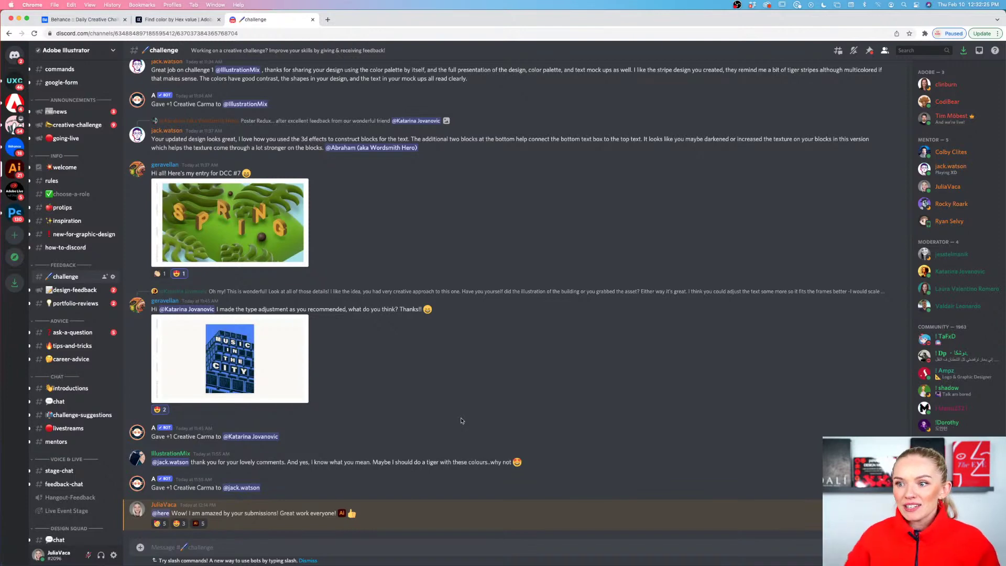
Look through the earlier challenge posts, including the Day 1 color palette and the wooden-block poster, and return to the latest message
{"action": "scroll", "coordinate": [364, 283], "scroll_direction": "up", "scroll_amount": 5}
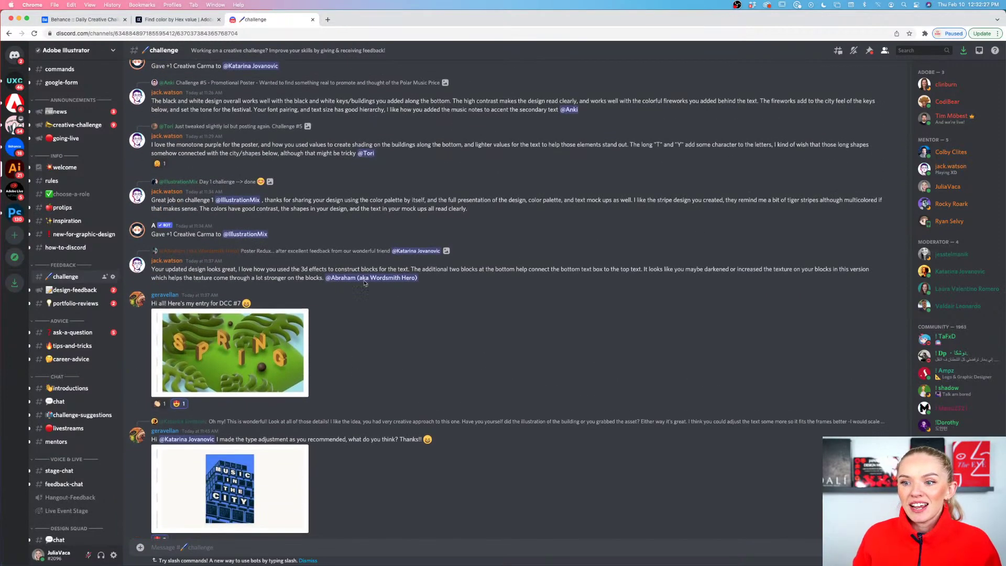
{"action": "scroll", "coordinate": [365, 284], "scroll_direction": "up", "scroll_amount": 10}
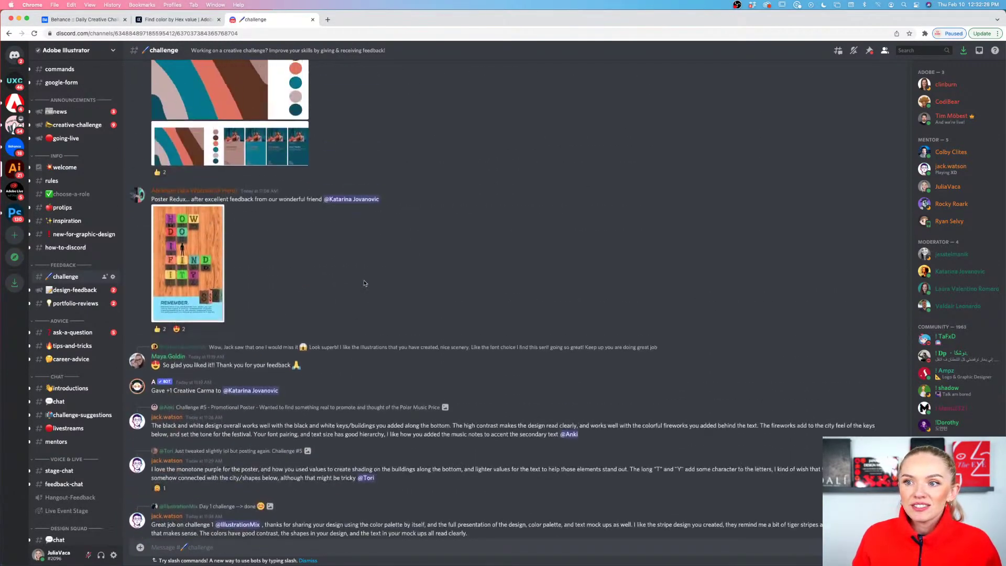
{"action": "scroll", "coordinate": [365, 284], "scroll_direction": "up", "scroll_amount": 5}
{"action": "scroll", "coordinate": [365, 283], "scroll_direction": "down", "scroll_amount": 4}
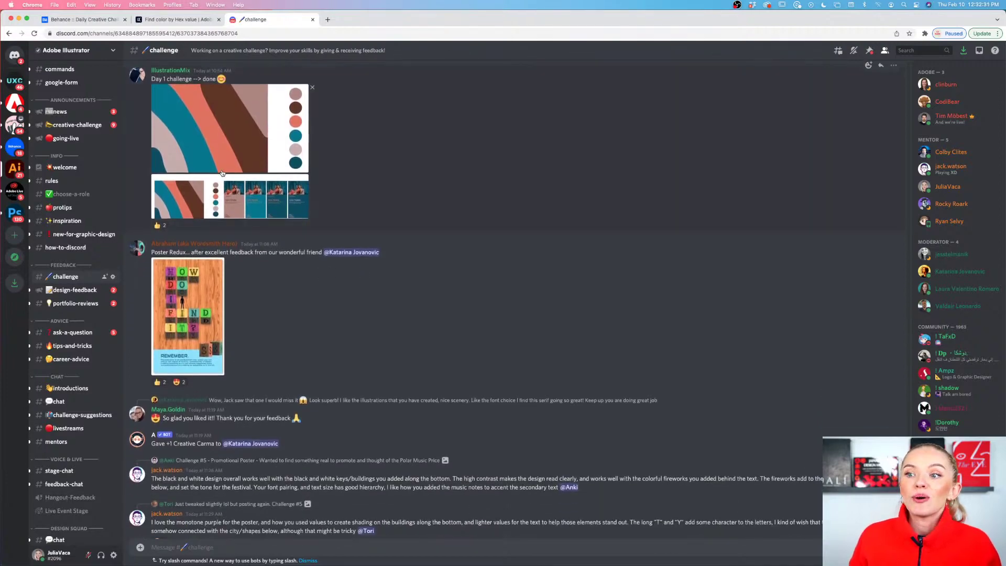
{"action": "scroll", "coordinate": [222, 173], "scroll_direction": "up", "scroll_amount": 1}
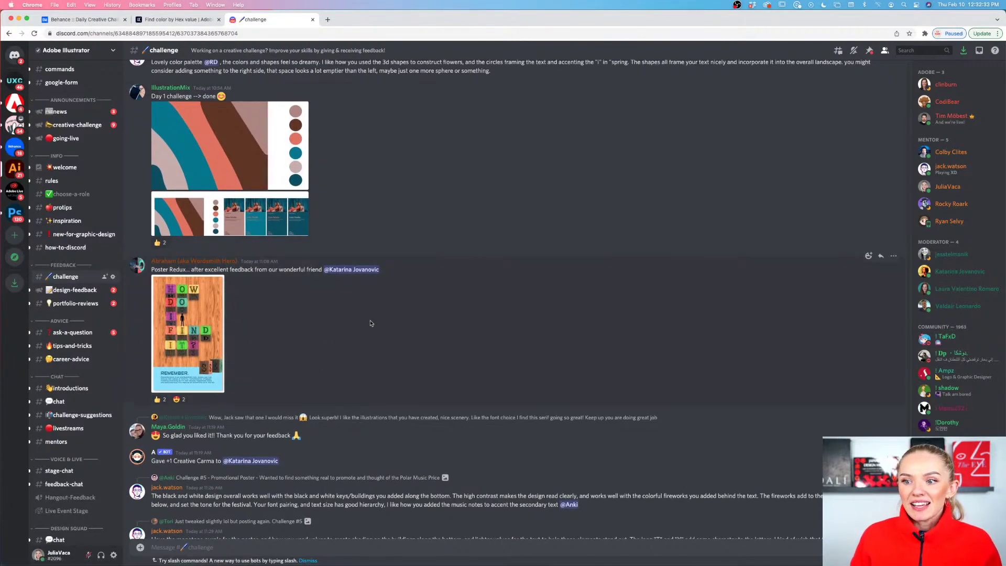
{"action": "scroll", "coordinate": [370, 324], "scroll_direction": "down", "scroll_amount": 15}
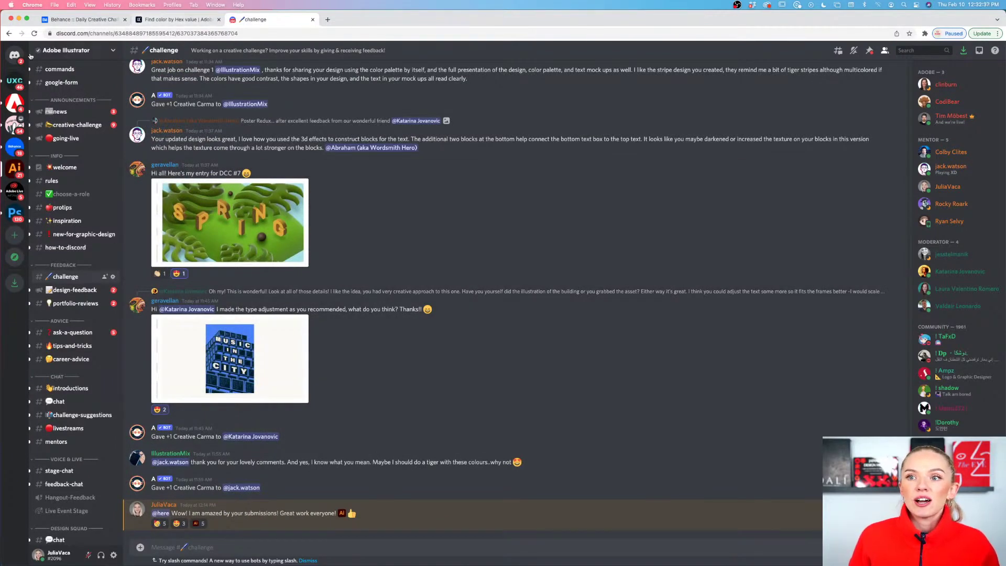
Switch back to Illustrator and review the box dieline beside the Challenge #8 Packaging Design brief
{"action": "left_click", "coordinate": [18, 20]}
{"action": "scroll", "coordinate": [198, 221], "scroll_direction": "right", "scroll_amount": 3}
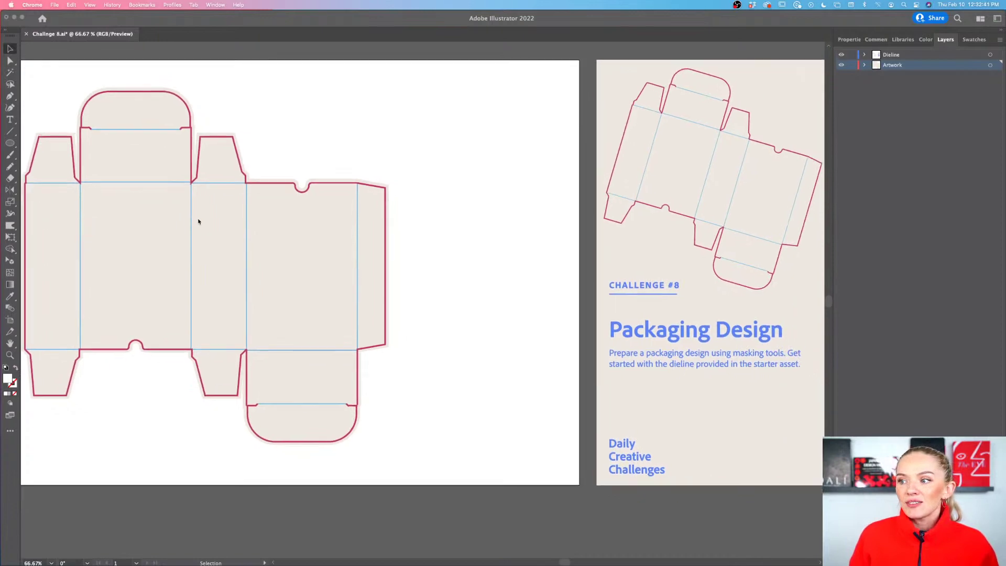
{"action": "scroll", "coordinate": [198, 222], "scroll_direction": "right", "scroll_amount": 1}
{"action": "left_click", "coordinate": [316, 106]}
{"action": "scroll", "coordinate": [316, 106], "scroll_direction": "down", "scroll_amount": 1}
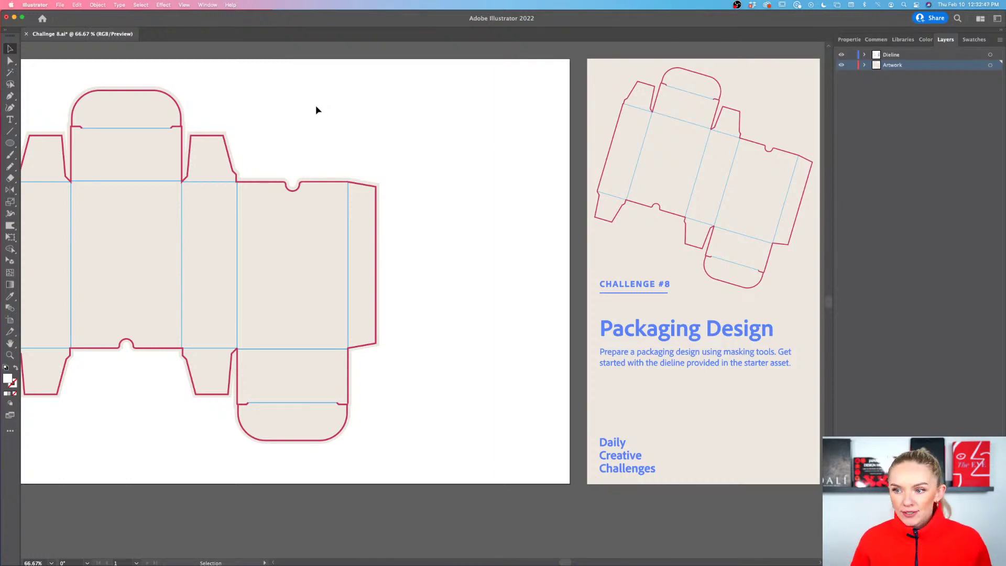
{"action": "scroll", "coordinate": [450, 110], "scroll_direction": "down", "scroll_amount": 3}
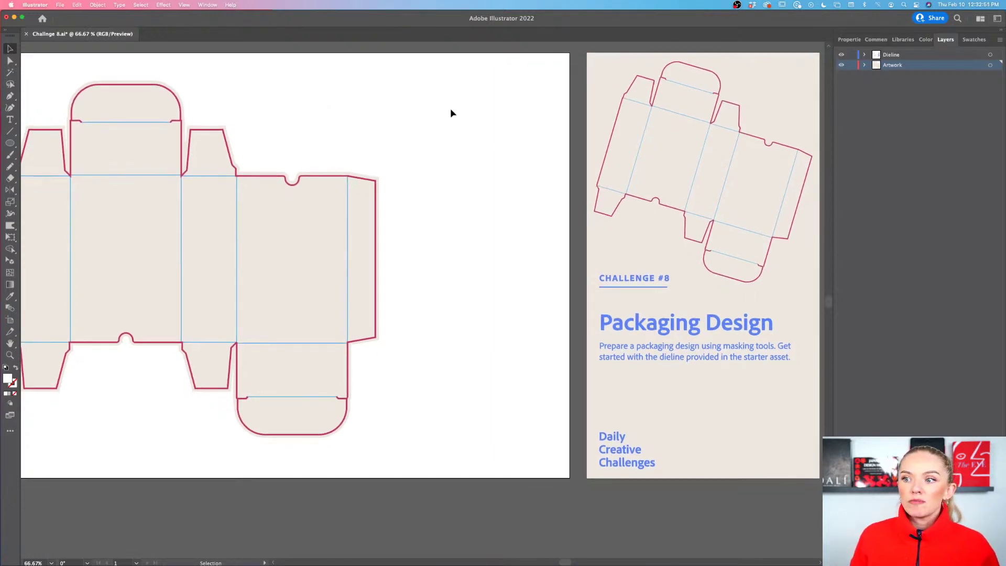
{"action": "scroll", "coordinate": [451, 110], "scroll_direction": "left", "scroll_amount": 1}
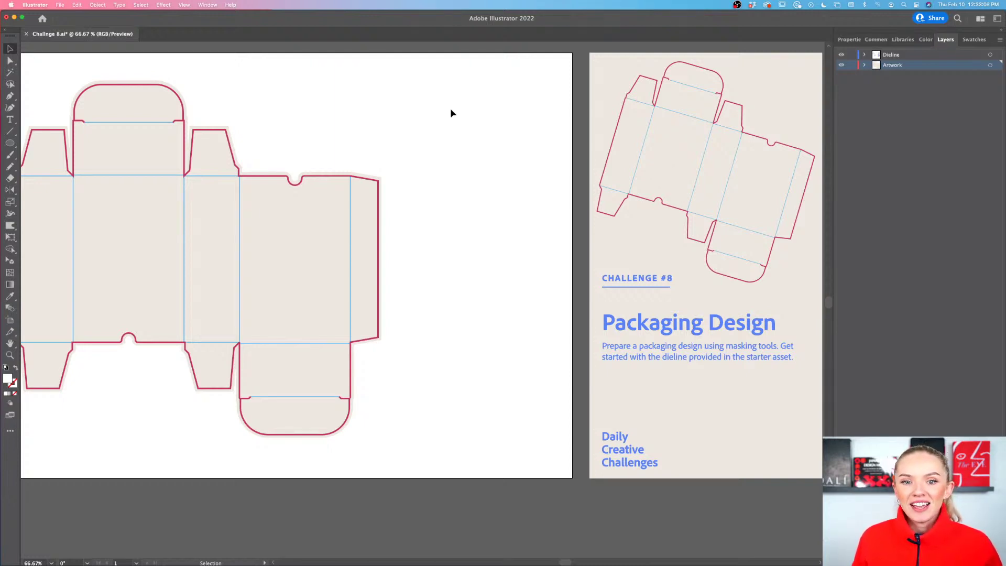
{"action": "scroll", "coordinate": [451, 110], "scroll_direction": "right", "scroll_amount": 2}
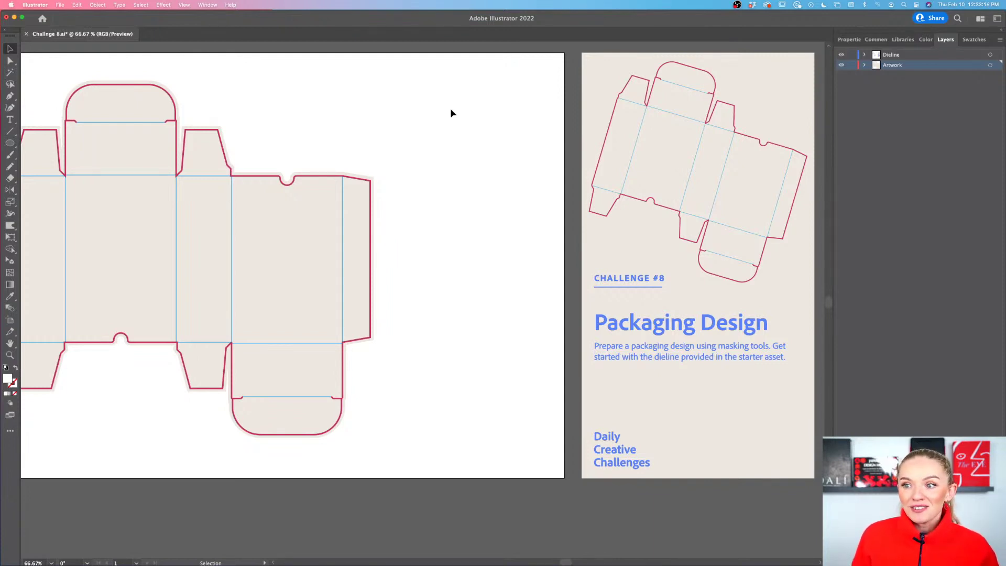
{"action": "scroll", "coordinate": [451, 113], "scroll_direction": "left", "scroll_amount": 2}
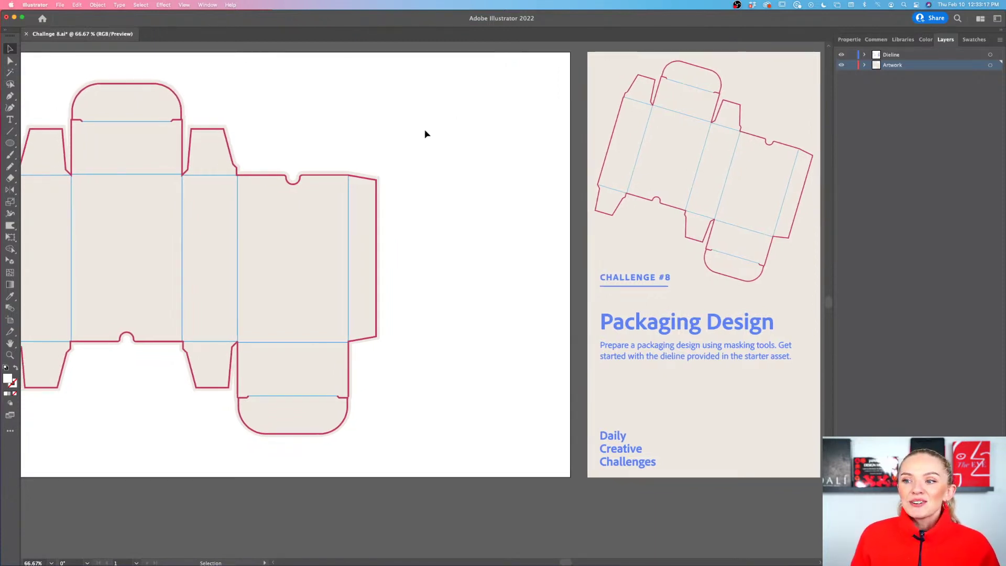
{"action": "scroll", "coordinate": [426, 134], "scroll_direction": "left", "scroll_amount": 3}
{"action": "scroll", "coordinate": [427, 135], "scroll_direction": "right", "scroll_amount": 5}
{"action": "scroll", "coordinate": [427, 135], "scroll_direction": "left", "scroll_amount": 3}
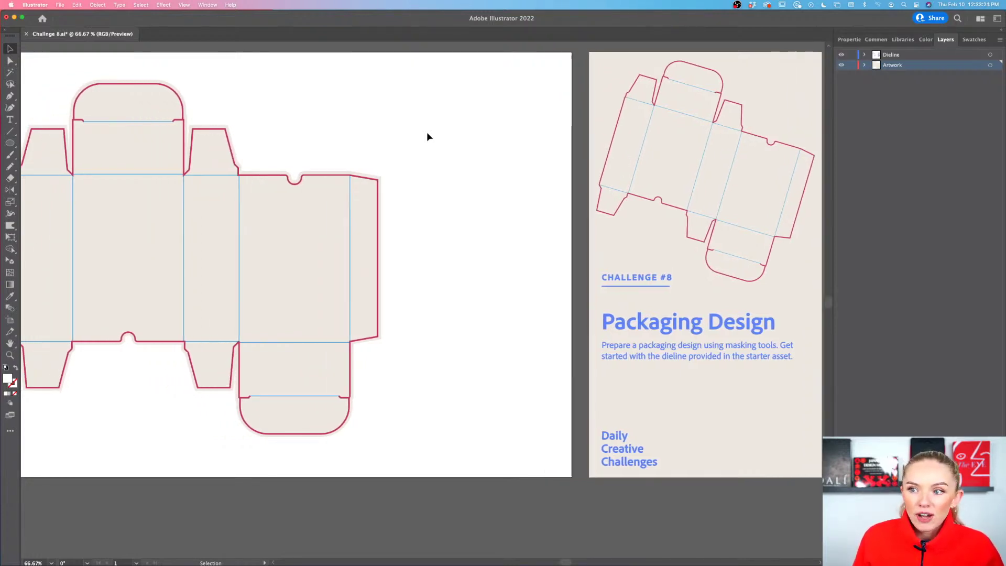
Examine the complete box dieline, including its fold lines and the bleed edge around the outline
{"action": "scroll", "coordinate": [427, 137], "scroll_direction": "left", "scroll_amount": 10}
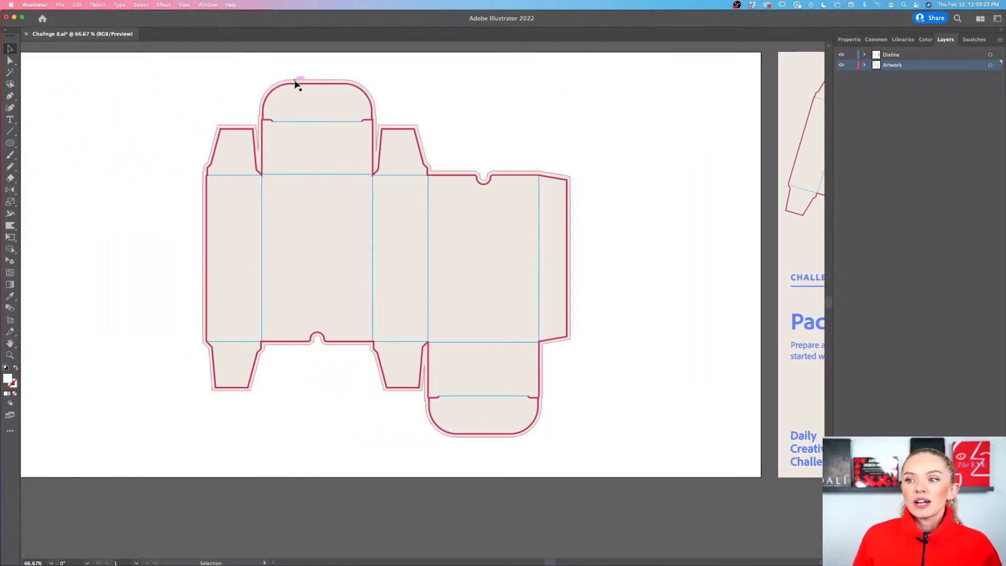
{"action": "scroll", "coordinate": [632, 207], "scroll_direction": "right", "scroll_amount": 2}
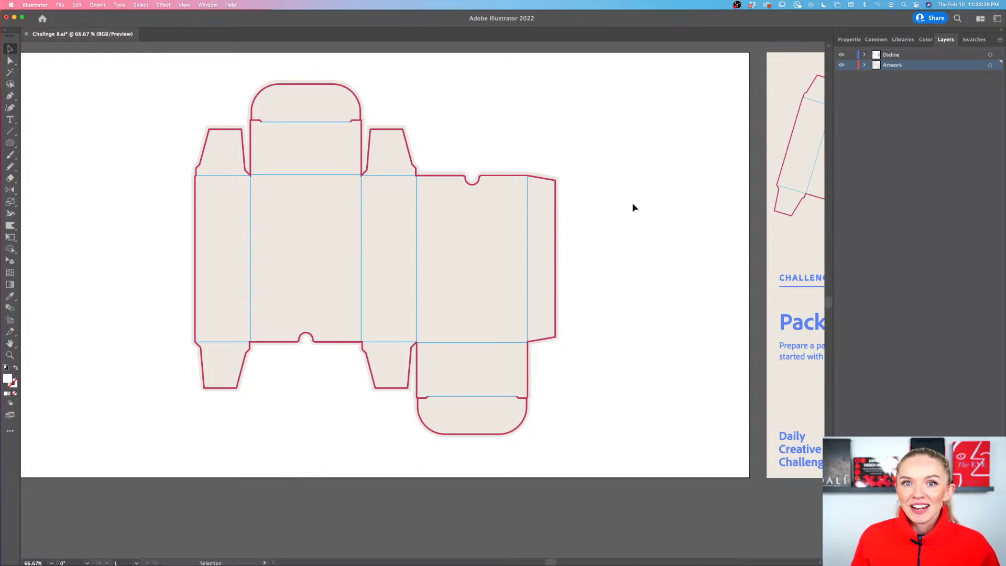
{"action": "scroll", "coordinate": [632, 207], "scroll_direction": "left", "scroll_amount": 2}
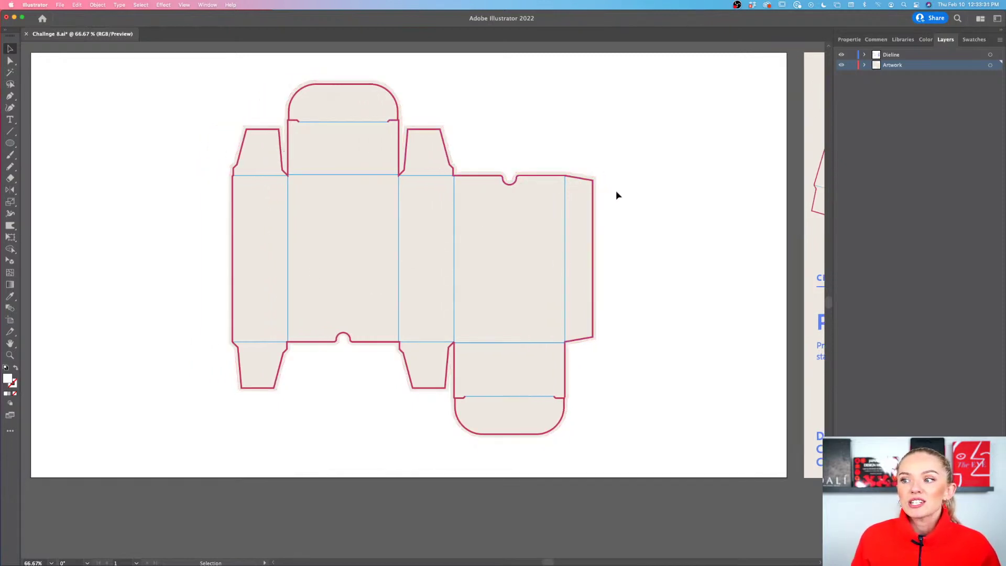
{"action": "scroll", "coordinate": [616, 192], "scroll_direction": "up", "scroll_amount": 2}
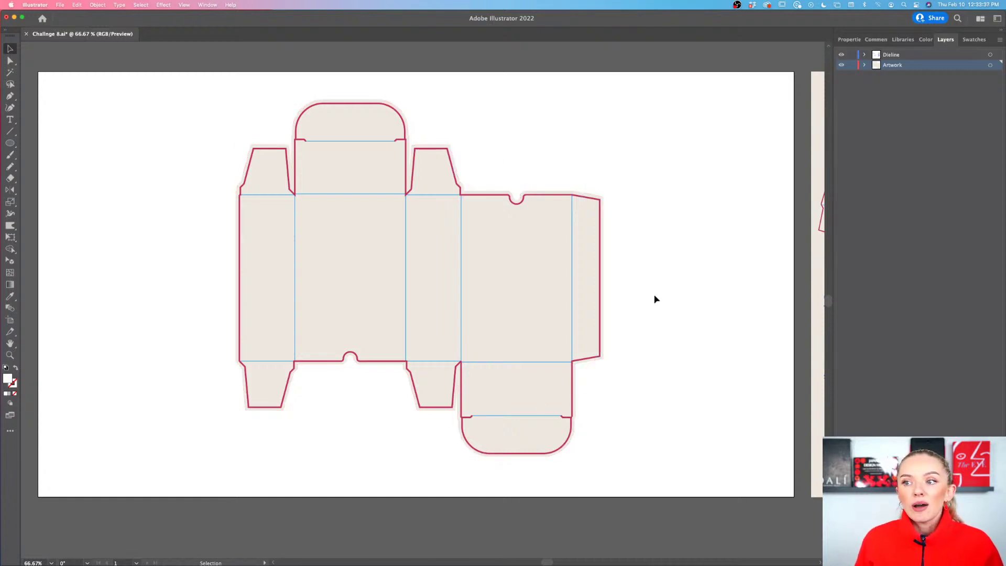
Review the Letter print preset for a new document with units set to inches, checking color mode and raster effects, and close without creating it
{"action": "left_click", "coordinate": [60, 4]}
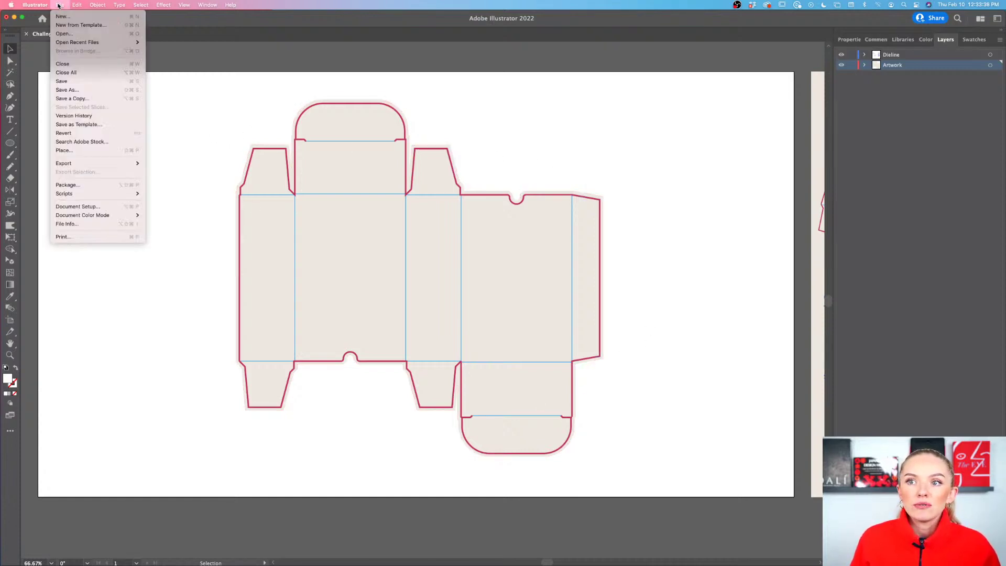
{"action": "left_click", "coordinate": [71, 13]}
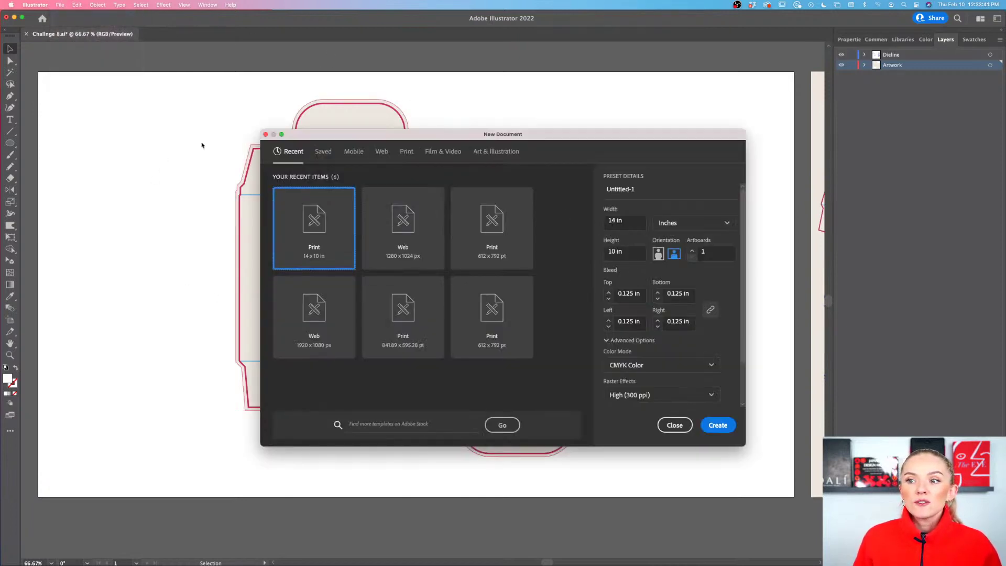
{"action": "left_click", "coordinate": [404, 153]}
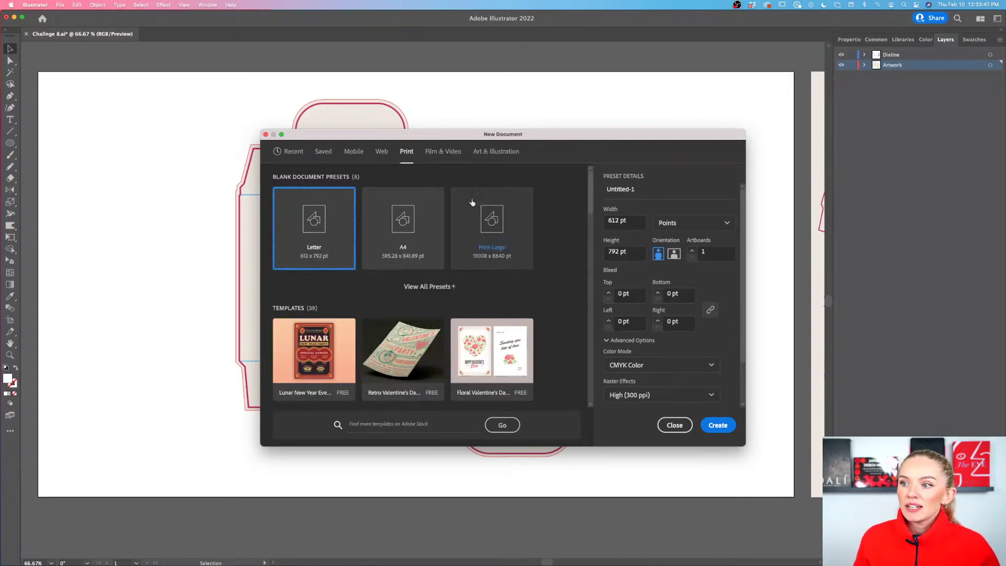
{"action": "left_click", "coordinate": [677, 224]}
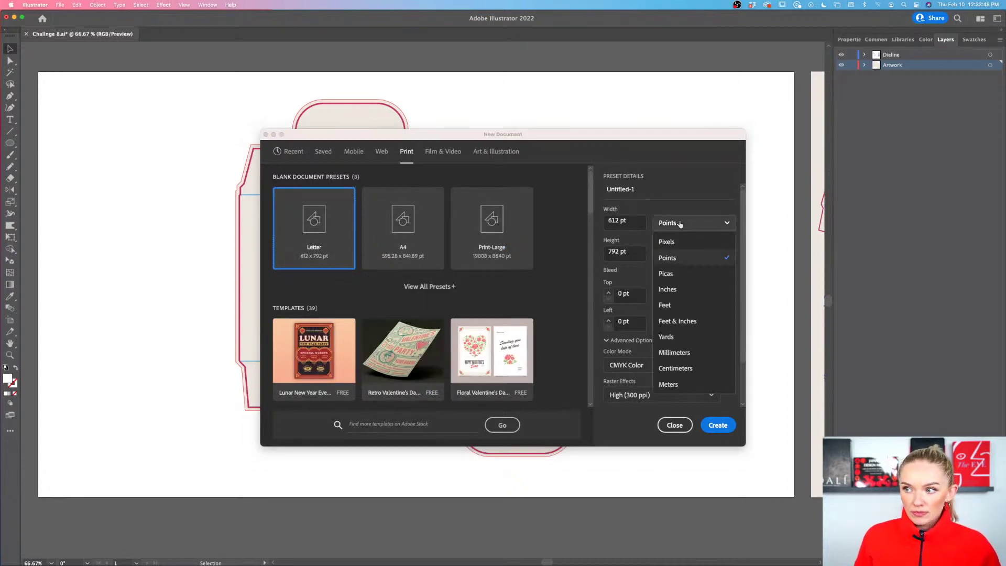
{"action": "left_click", "coordinate": [677, 291]}
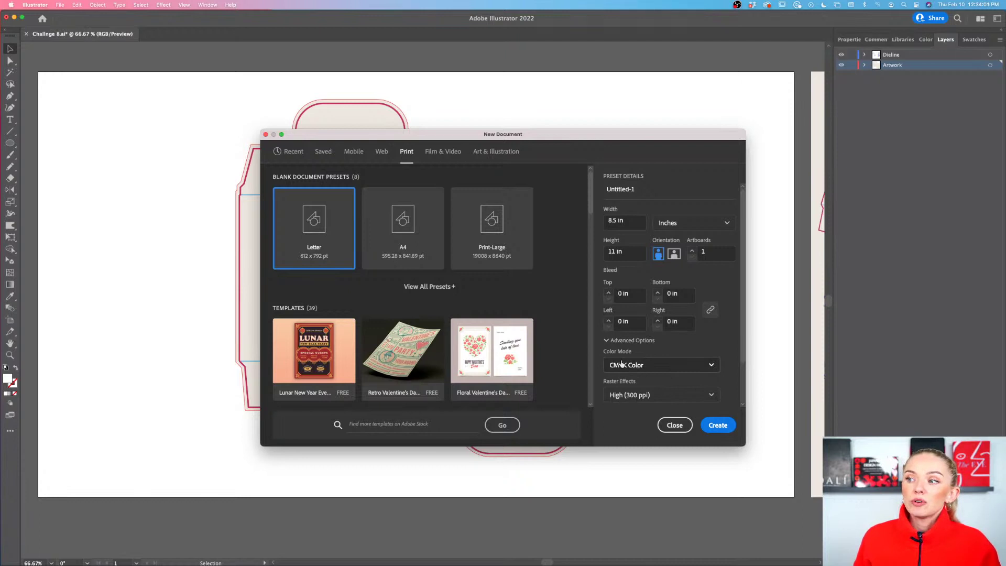
{"action": "scroll", "coordinate": [622, 364], "scroll_direction": "down", "scroll_amount": 3}
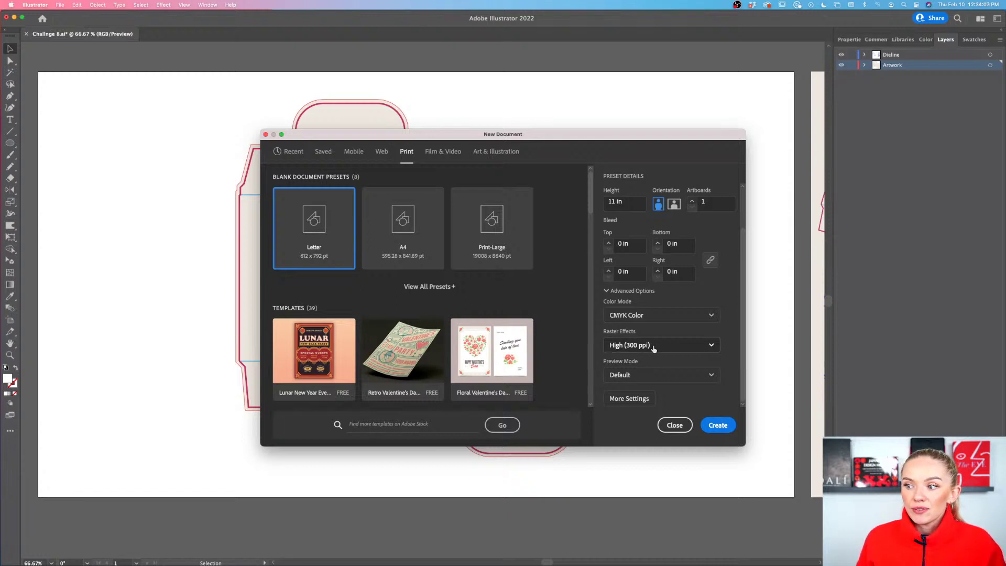
{"action": "scroll", "coordinate": [646, 349], "scroll_direction": "up", "scroll_amount": 3}
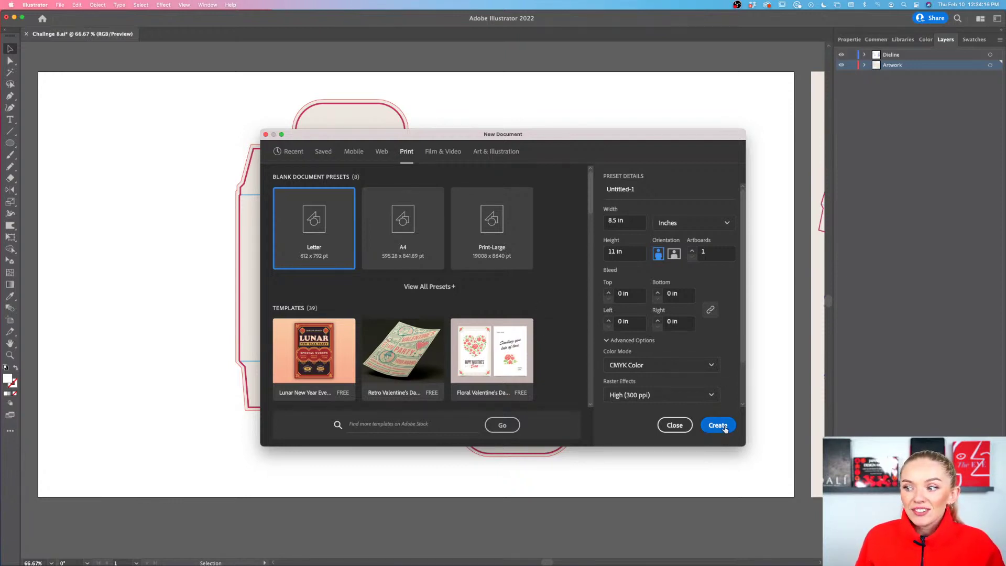
{"action": "left_click", "coordinate": [673, 425]}
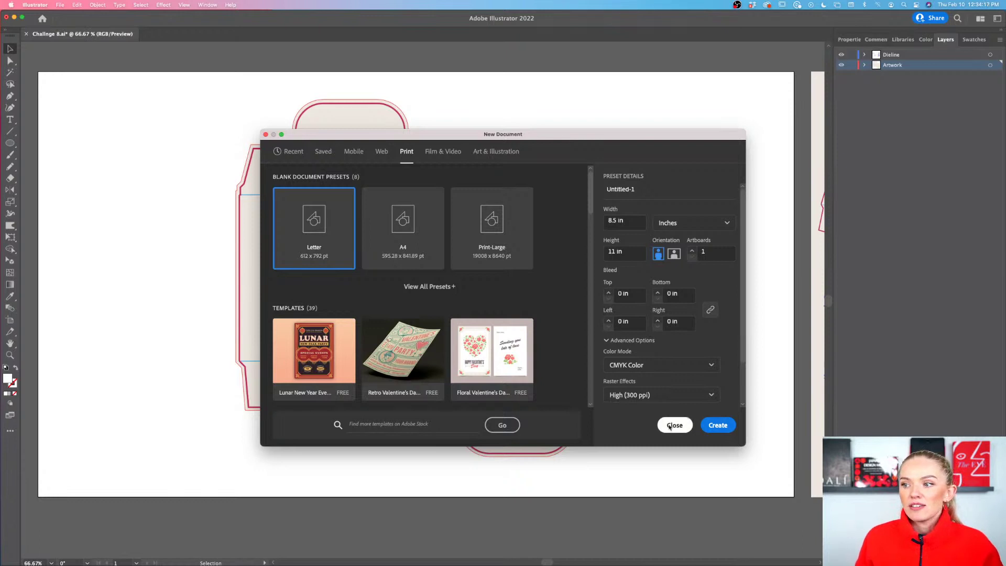
Inspect the background artwork shape's extent around the dieline, deselect it, and view the dieline beside the Challenge #8 brief
{"action": "scroll", "coordinate": [668, 411], "scroll_direction": "left", "scroll_amount": 1}
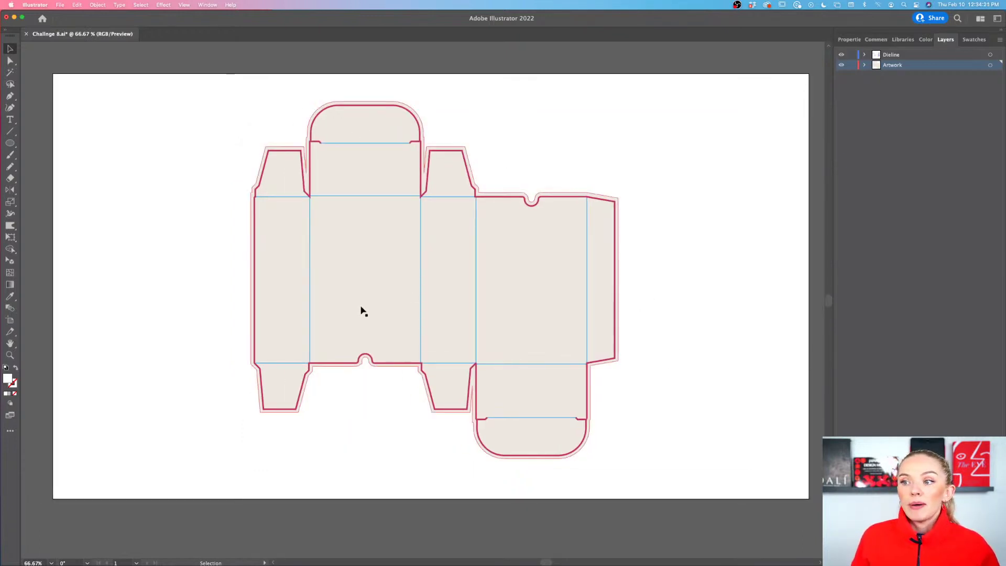
{"action": "left_click", "coordinate": [539, 309]}
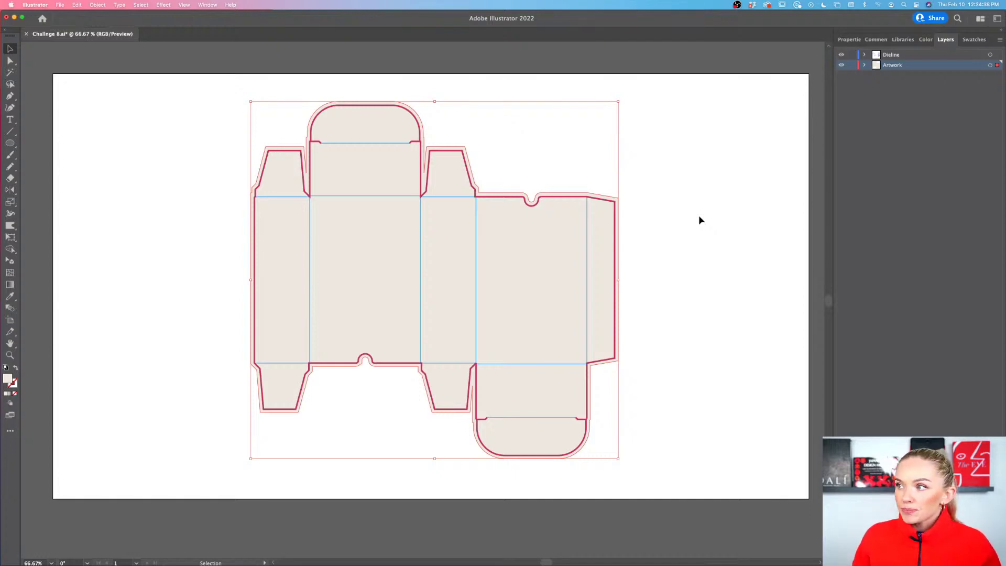
{"action": "scroll", "coordinate": [802, 163], "scroll_direction": "right", "scroll_amount": 5}
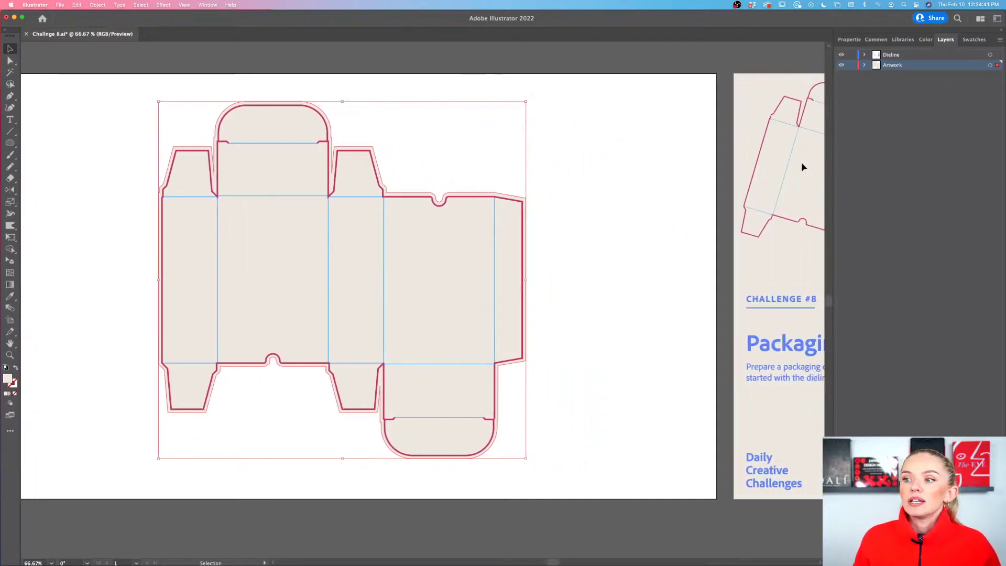
{"action": "left_click", "coordinate": [568, 234]}
{"action": "scroll", "coordinate": [568, 234], "scroll_direction": "right", "scroll_amount": 3}
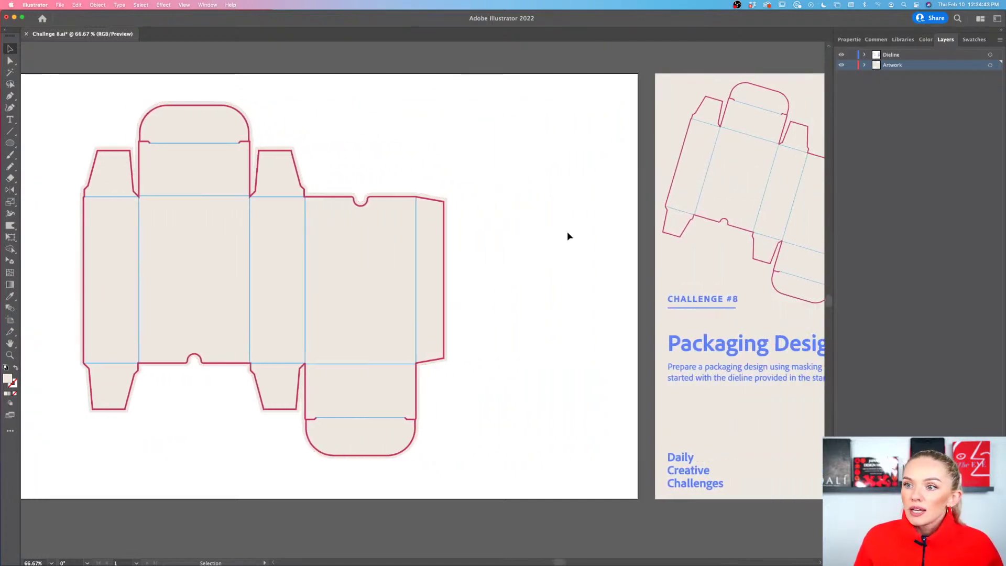
{"action": "scroll", "coordinate": [568, 236], "scroll_direction": "right", "scroll_amount": 1}
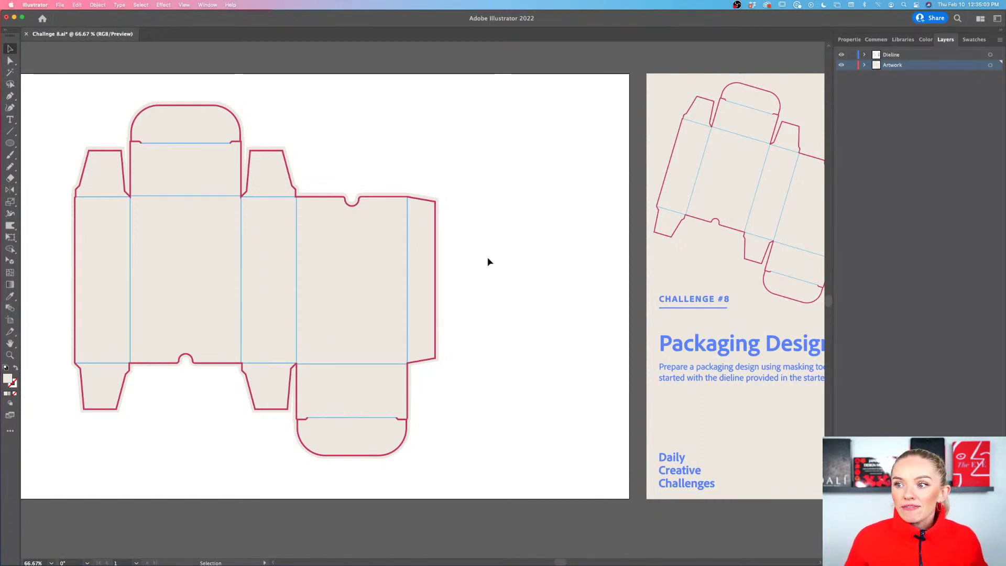
Hide the Artwork layer to examine the bare dieline's cut and fold lines up close, and show the layer again
{"action": "scroll", "coordinate": [416, 301], "scroll_direction": "left", "scroll_amount": 5}
{"action": "key", "text": "super+equal"}
{"action": "scroll", "coordinate": [361, 311], "scroll_direction": "up", "scroll_amount": 2}
{"action": "scroll", "coordinate": [362, 312], "scroll_direction": "left", "scroll_amount": 2}
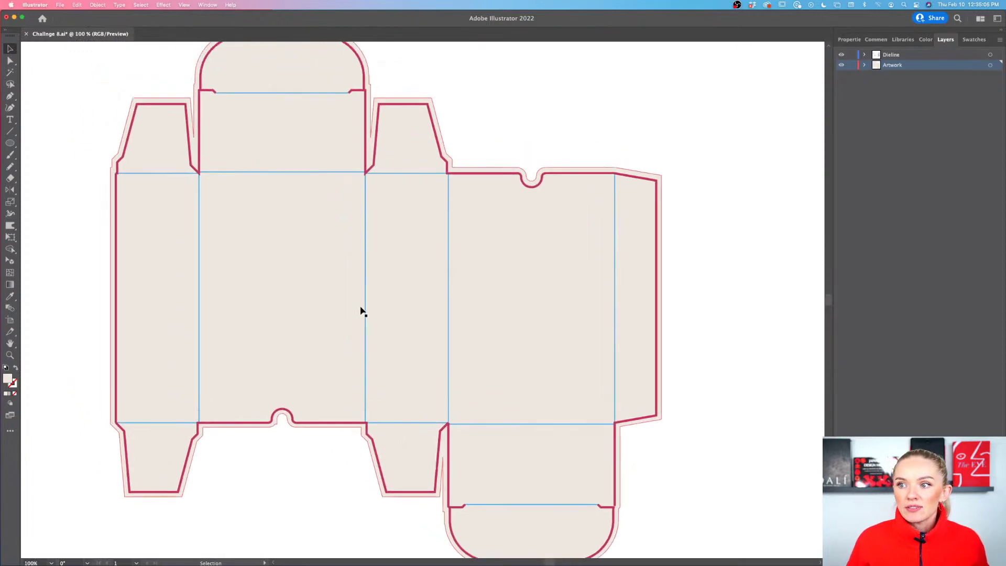
{"action": "scroll", "coordinate": [361, 312], "scroll_direction": "up", "scroll_amount": 1}
{"action": "scroll", "coordinate": [361, 311], "scroll_direction": "left", "scroll_amount": 1}
{"action": "left_click", "coordinate": [841, 65]}
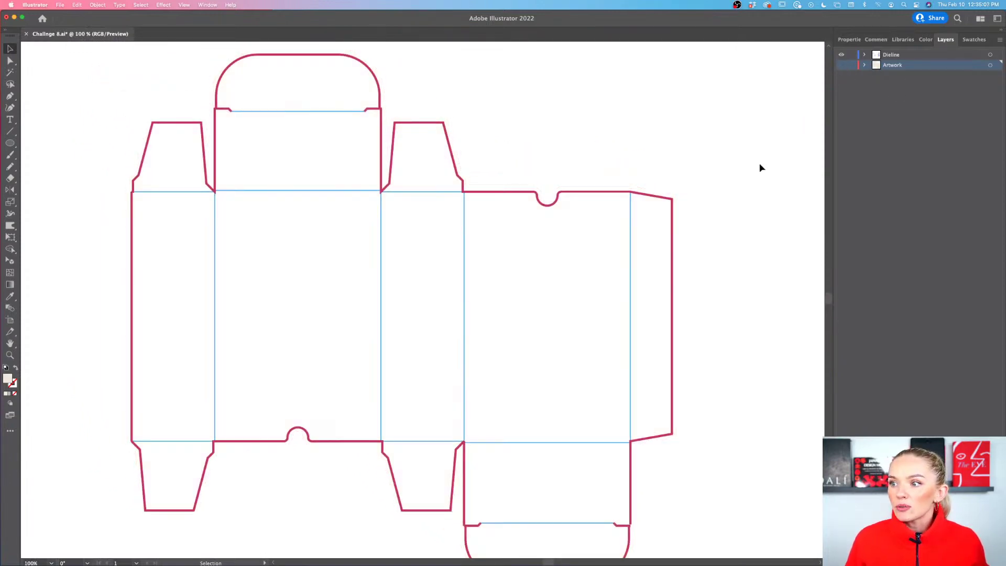
{"action": "scroll", "coordinate": [761, 168], "scroll_direction": "down", "scroll_amount": 1}
{"action": "scroll", "coordinate": [761, 167], "scroll_direction": "left", "scroll_amount": 1}
{"action": "scroll", "coordinate": [761, 167], "scroll_direction": "up", "scroll_amount": 1}
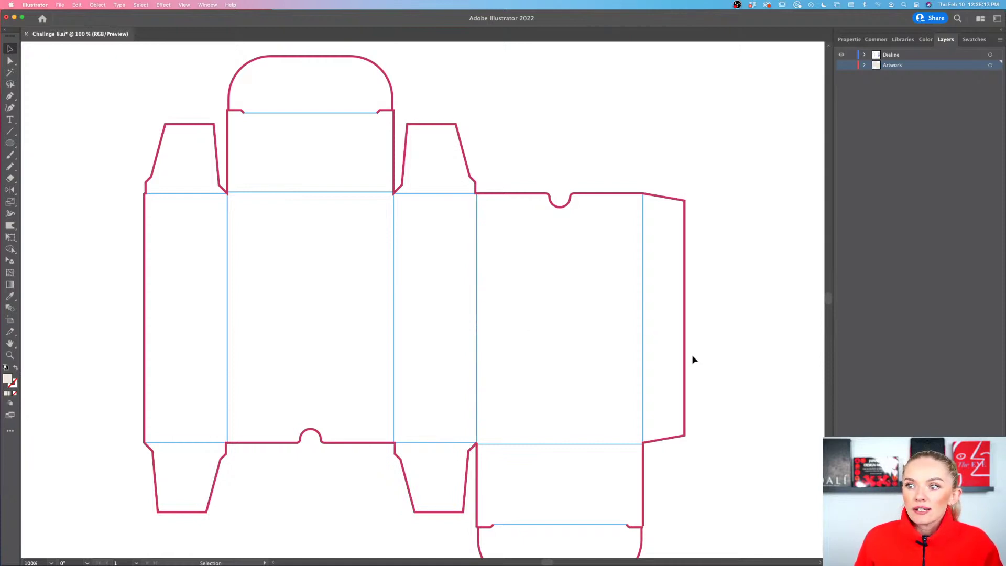
{"action": "scroll", "coordinate": [691, 355], "scroll_direction": "down", "scroll_amount": 2}
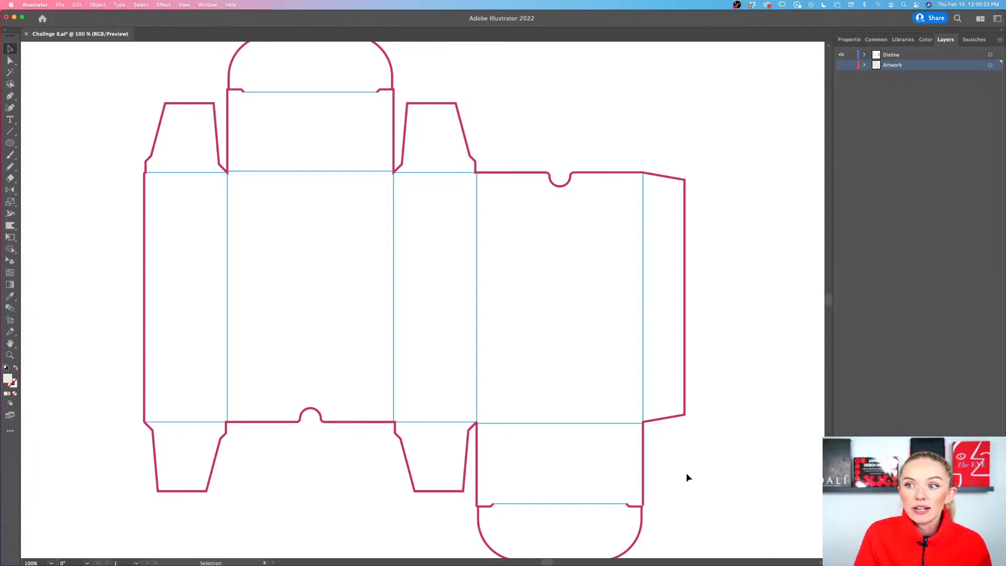
{"action": "scroll", "coordinate": [647, 166], "scroll_direction": "up", "scroll_amount": 1}
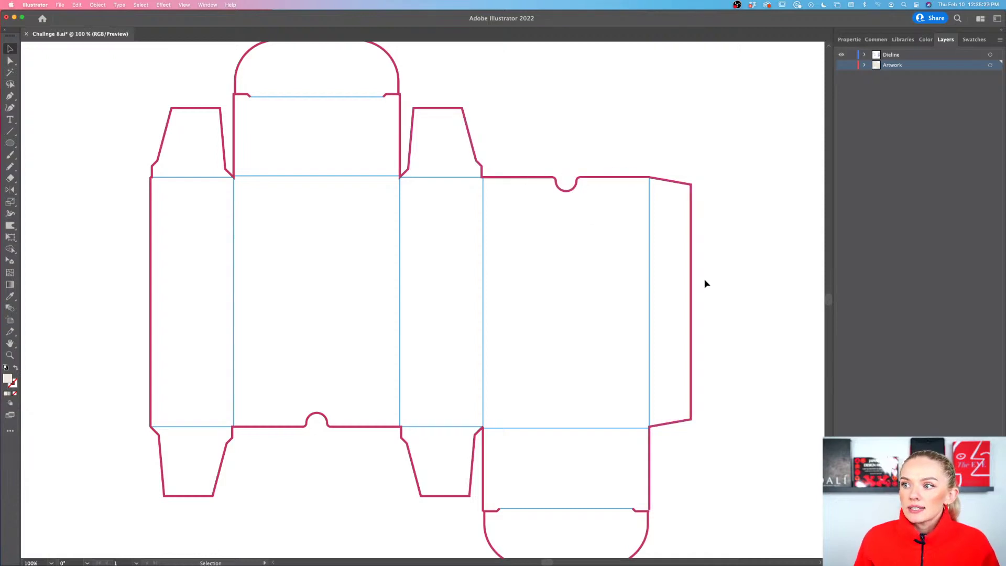
{"action": "left_click", "coordinate": [842, 66]}
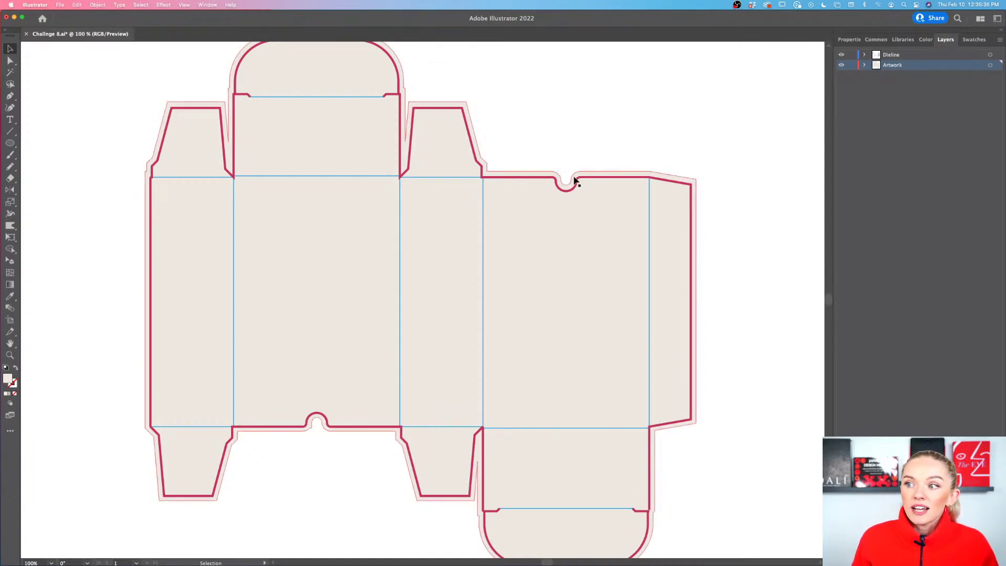
Examine the bleed margin of the background shape along the dieline's upper cut edges
{"action": "scroll", "coordinate": [545, 168], "scroll_direction": "up", "scroll_amount": 2}
{"action": "scroll", "coordinate": [545, 169], "scroll_direction": "left", "scroll_amount": 2}
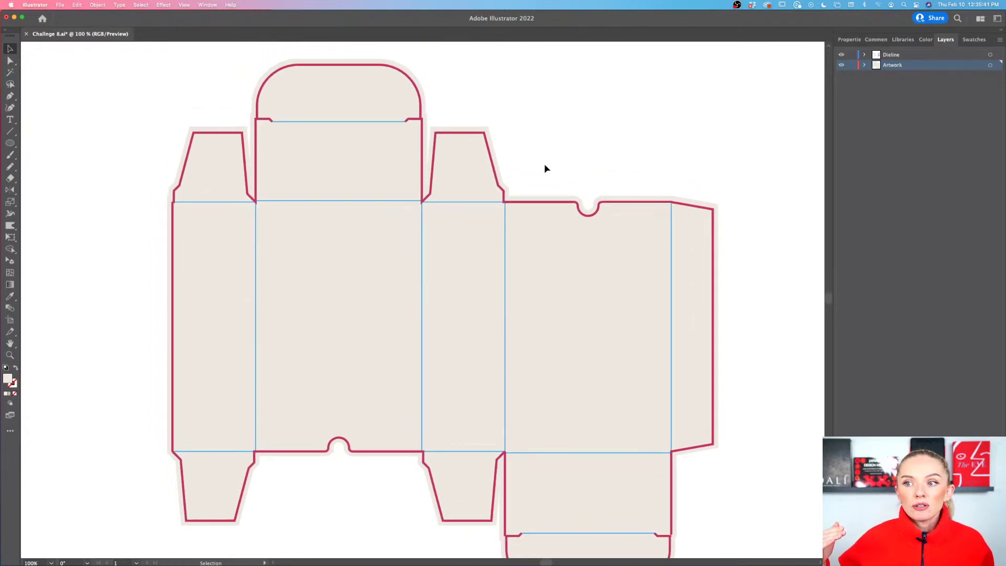
{"action": "left_click", "coordinate": [534, 206]}
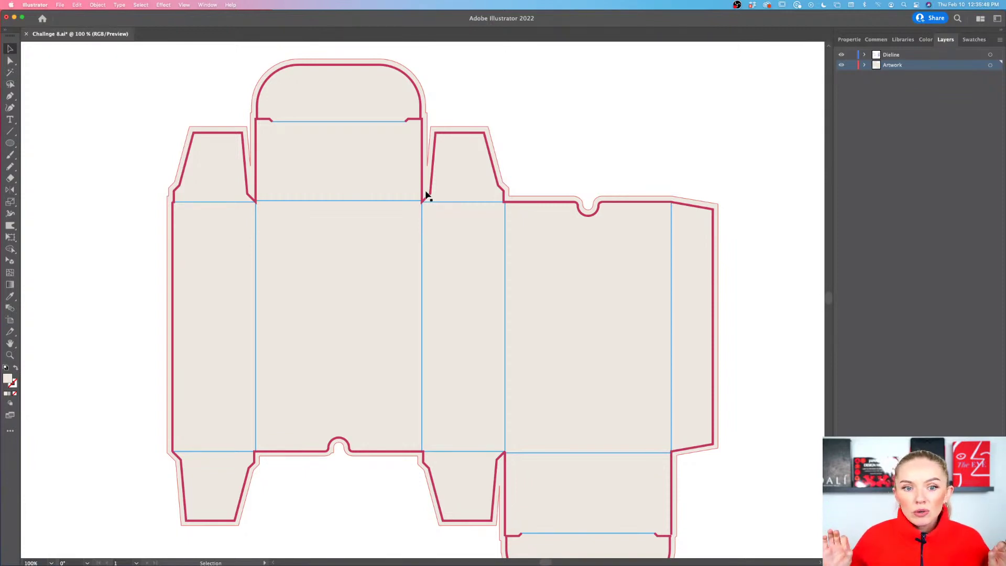
{"action": "left_click", "coordinate": [517, 161]}
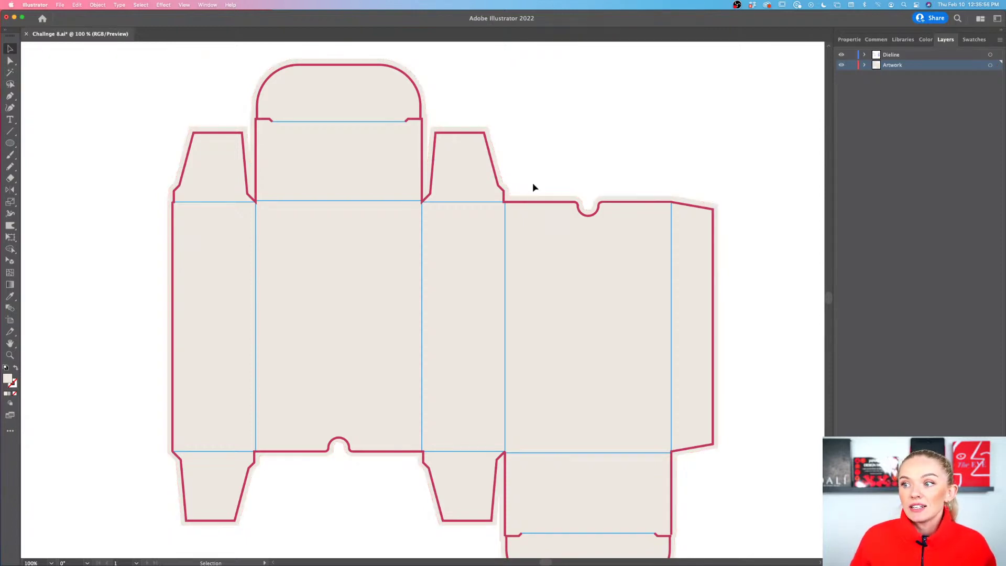
{"action": "scroll", "coordinate": [532, 186], "scroll_direction": "down", "scroll_amount": 2}
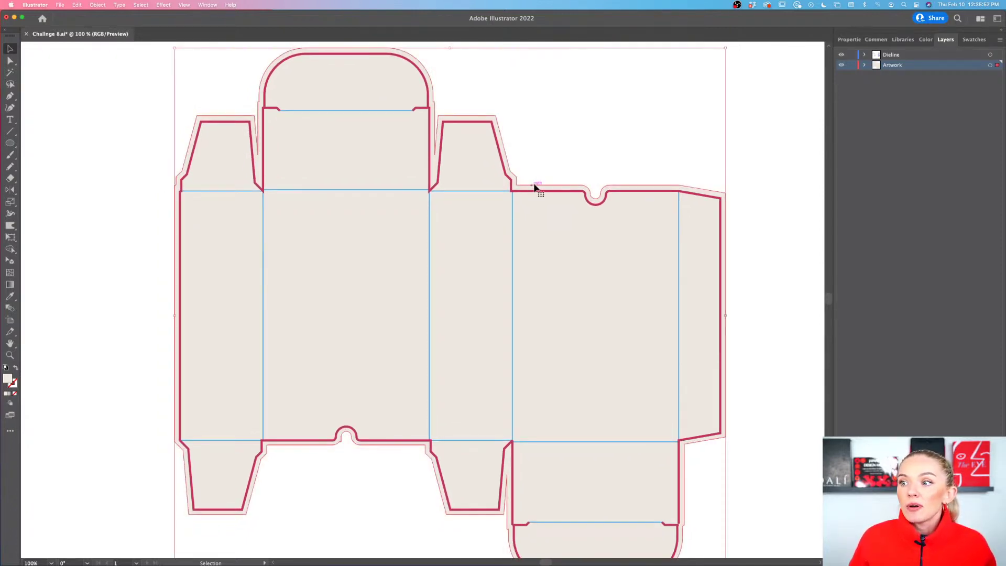
Check the bleed and advanced options of the recent 14 x 10 in print preset, including More Settings, and close without creating a document
{"action": "left_click", "coordinate": [59, 5]}
{"action": "left_click", "coordinate": [66, 14]}
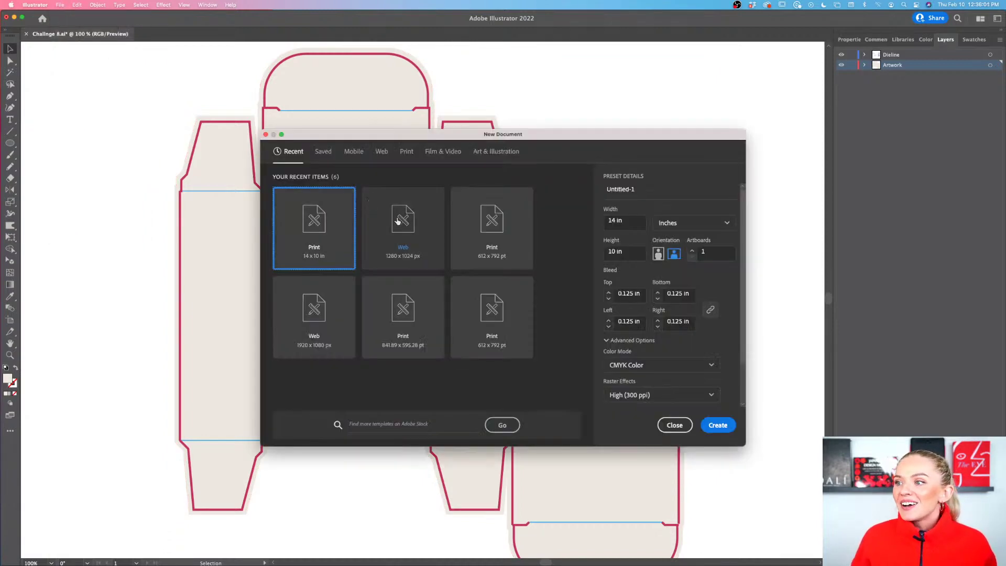
{"action": "scroll", "coordinate": [686, 395], "scroll_direction": "down", "scroll_amount": 2}
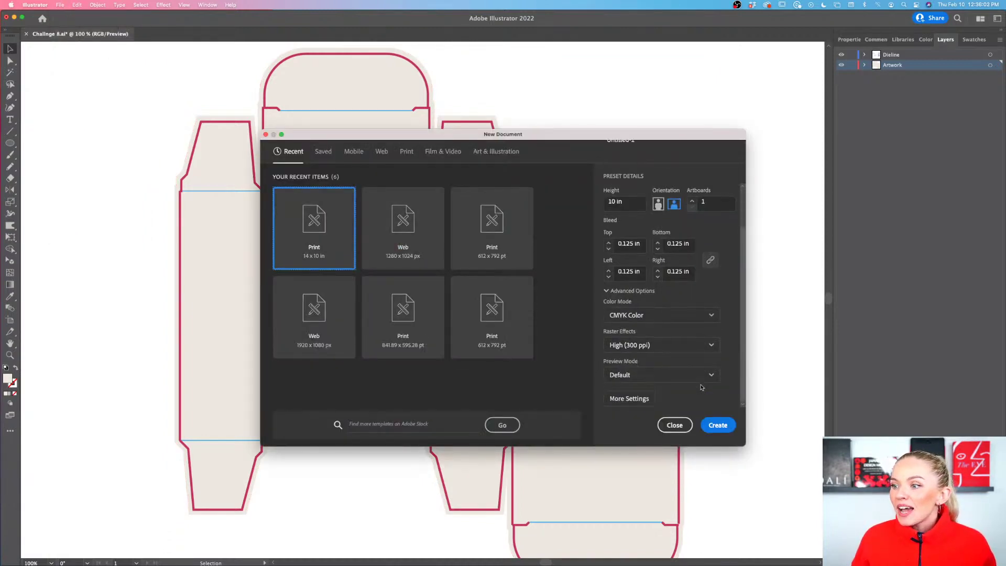
{"action": "left_click", "coordinate": [631, 400]}
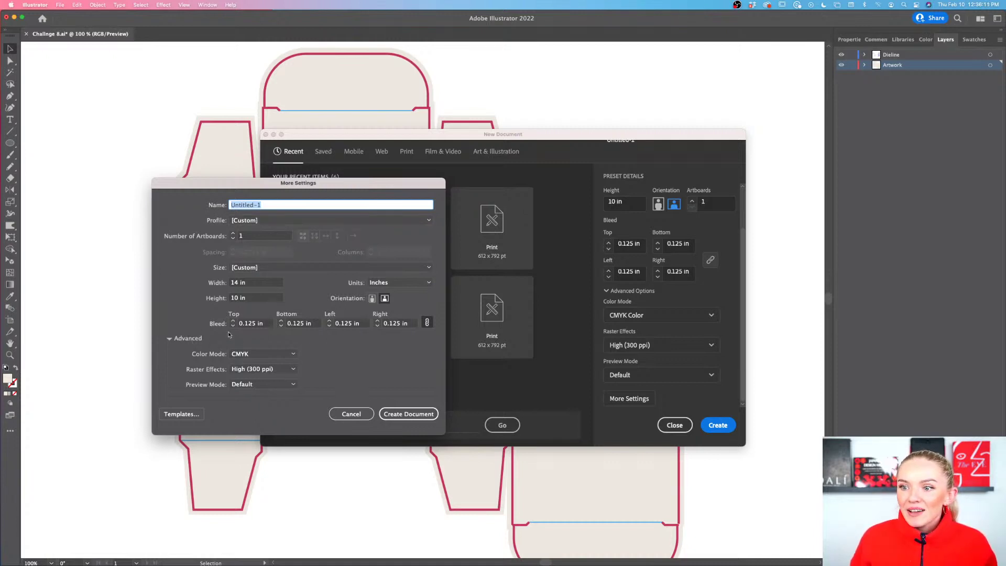
{"action": "left_click", "coordinate": [351, 414]}
{"action": "left_click", "coordinate": [673, 426]}
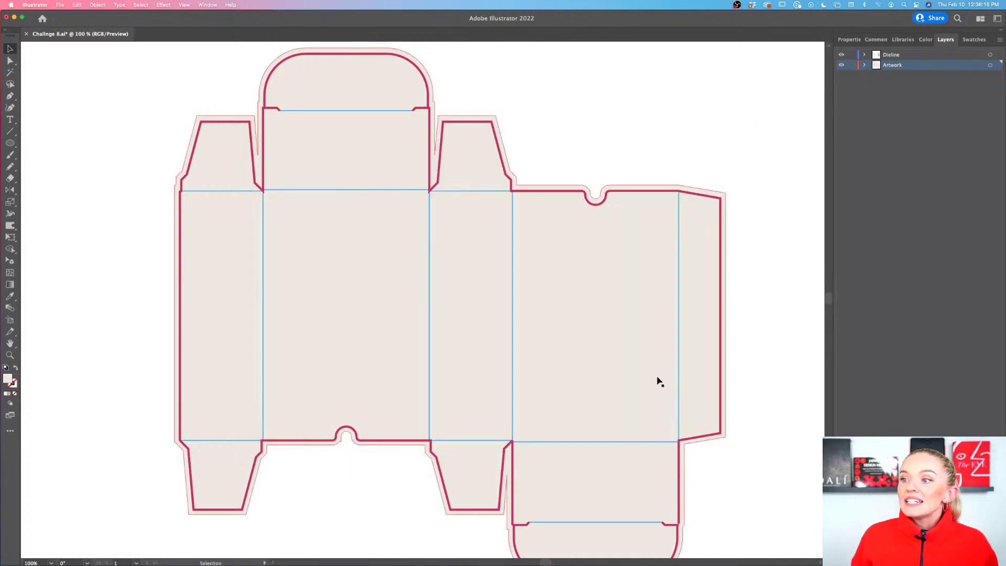
Select the background shape to check how its bleed extends past the cut line, and deselect it
{"action": "left_click", "coordinate": [533, 185]}
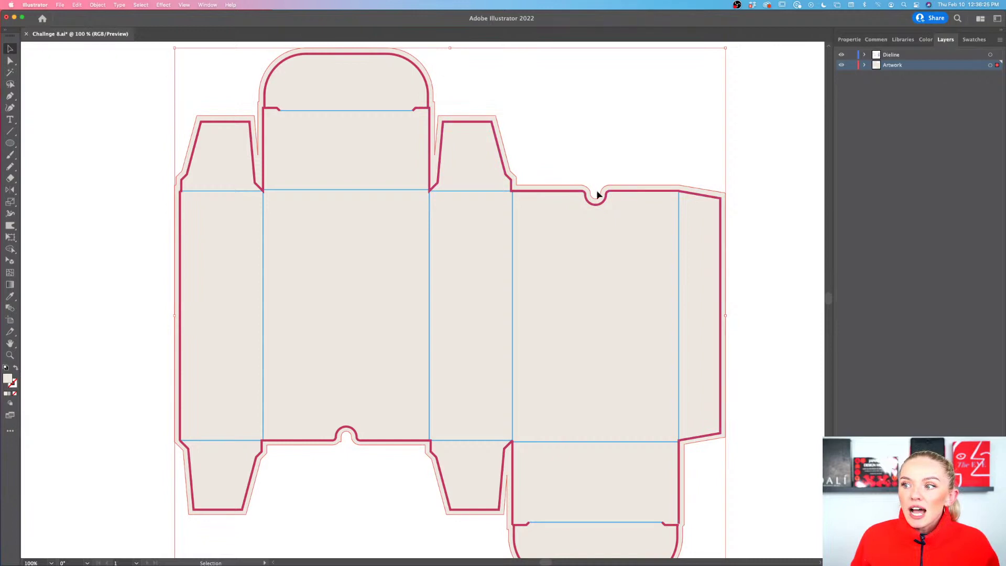
{"action": "left_click", "coordinate": [740, 209]}
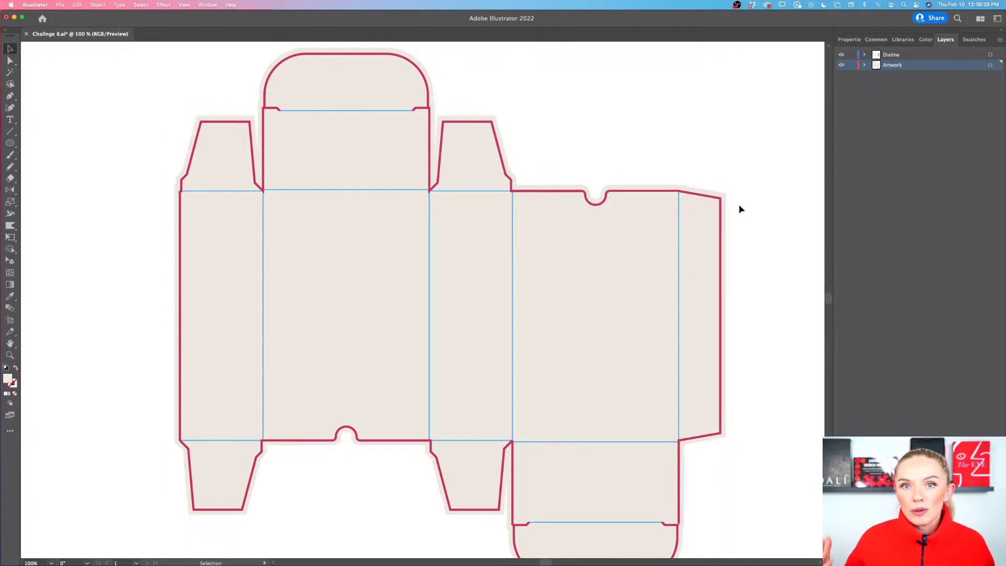
{"action": "scroll", "coordinate": [740, 209], "scroll_direction": "down", "scroll_amount": 2}
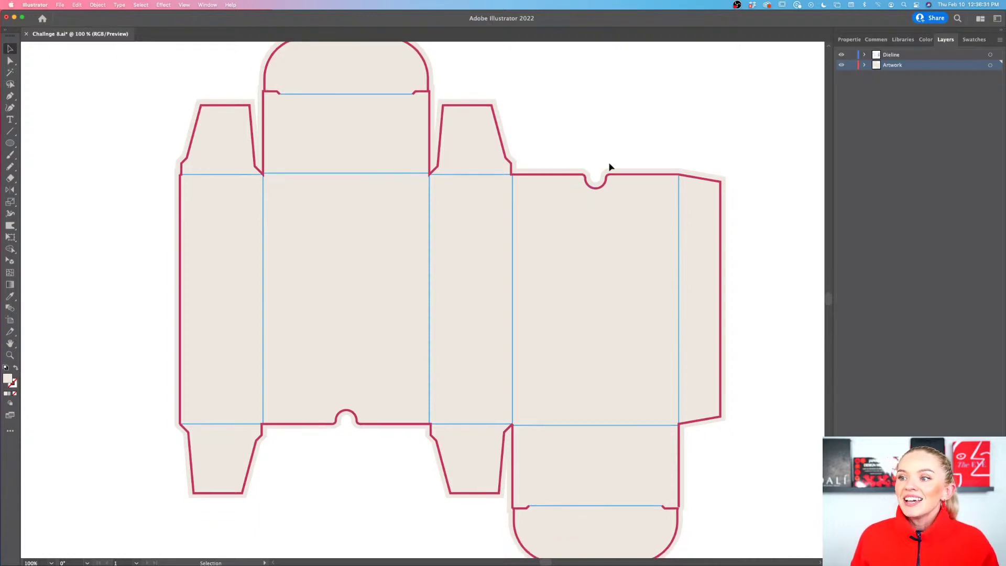
Go through the Dieline and Artwork layers and make the Dieline layer active
{"action": "left_click", "coordinate": [892, 55]}
{"action": "left_click", "coordinate": [893, 65]}
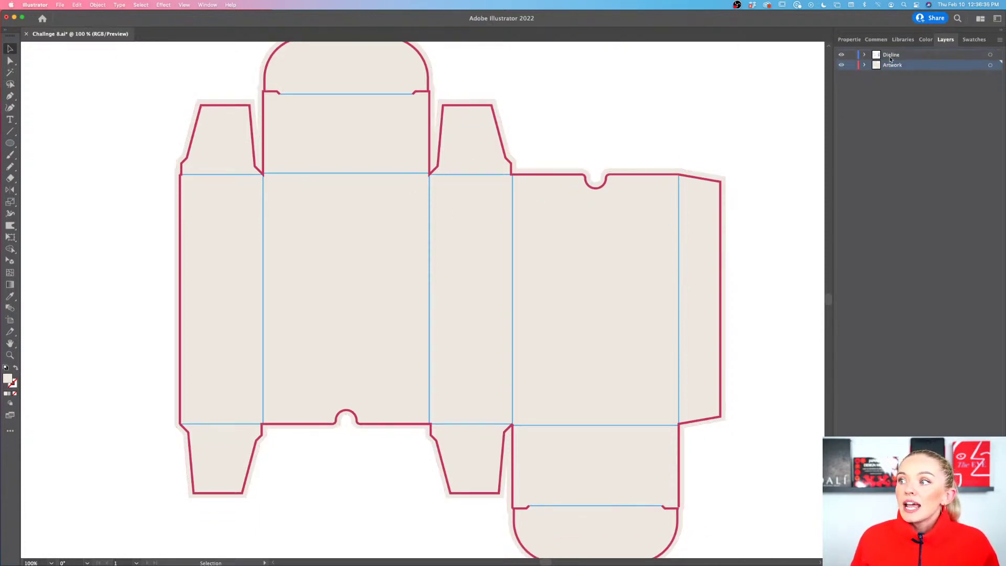
{"action": "left_click", "coordinate": [891, 56]}
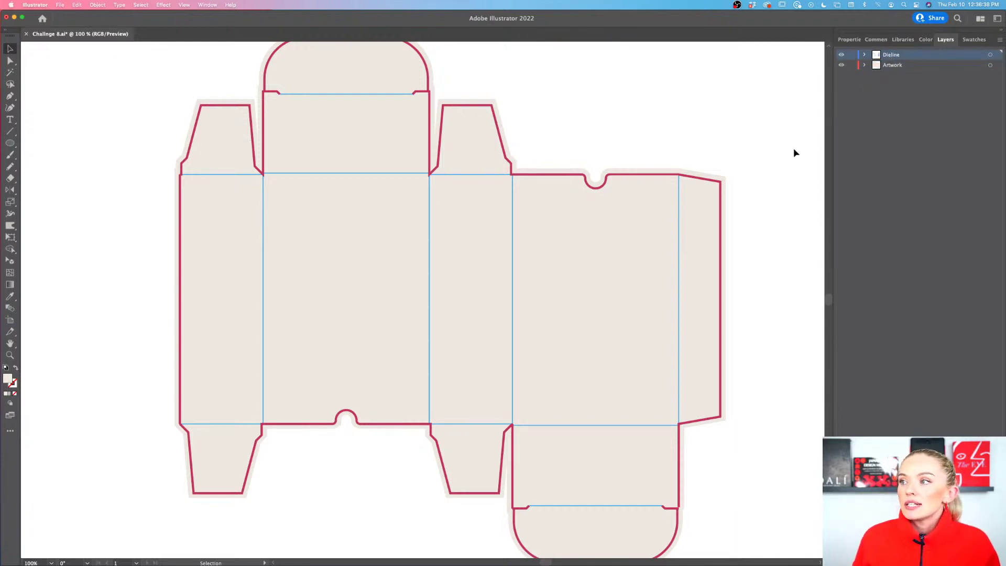
Hide the Dieline layer to view the Artwork layer's background shape on its own
{"action": "scroll", "coordinate": [794, 150], "scroll_direction": "up", "scroll_amount": 2}
{"action": "scroll", "coordinate": [795, 151], "scroll_direction": "left", "scroll_amount": 2}
{"action": "scroll", "coordinate": [795, 152], "scroll_direction": "up", "scroll_amount": 1}
{"action": "scroll", "coordinate": [794, 153], "scroll_direction": "left", "scroll_amount": 1}
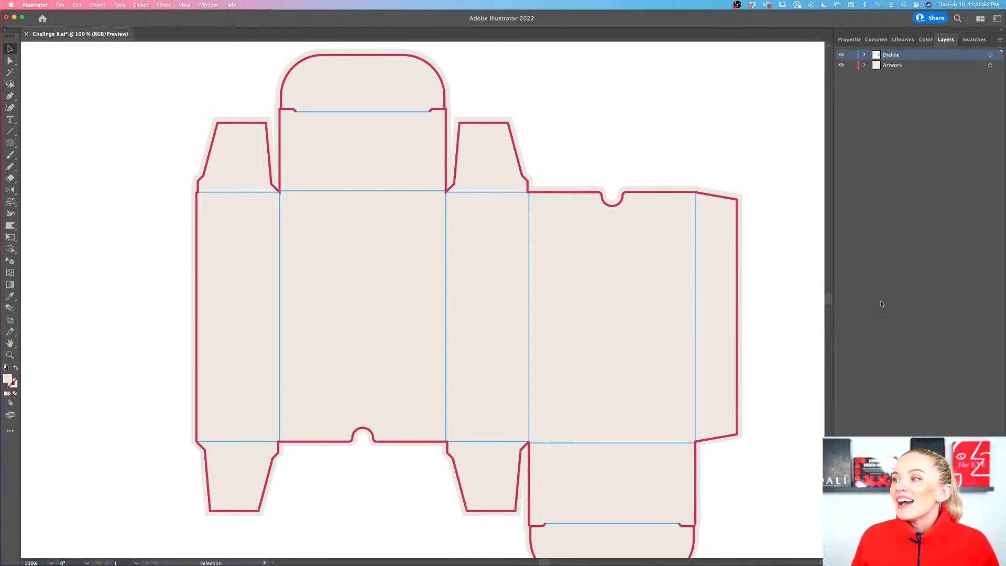
{"action": "scroll", "coordinate": [776, 312], "scroll_direction": "down", "scroll_amount": 3}
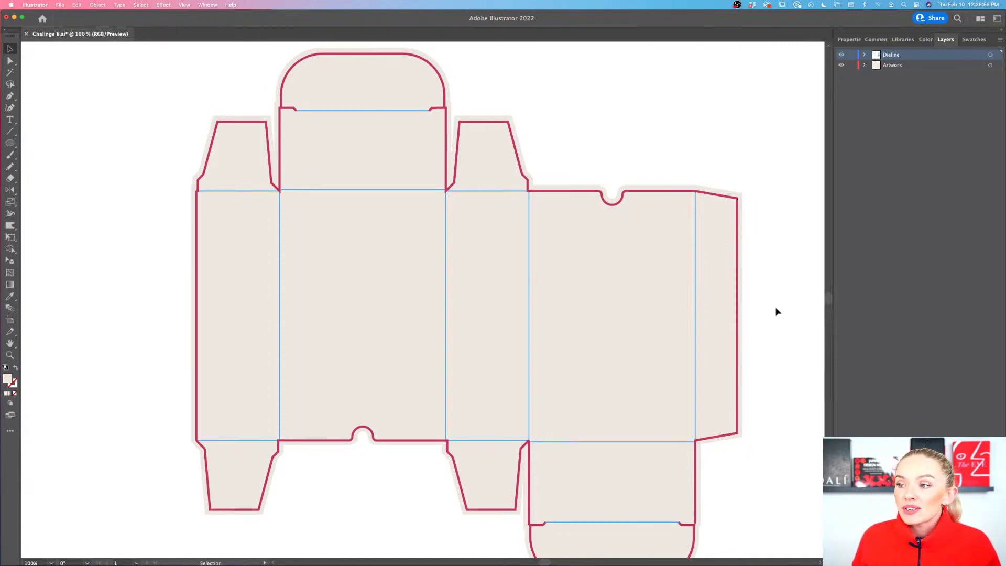
{"action": "left_click", "coordinate": [841, 55]}
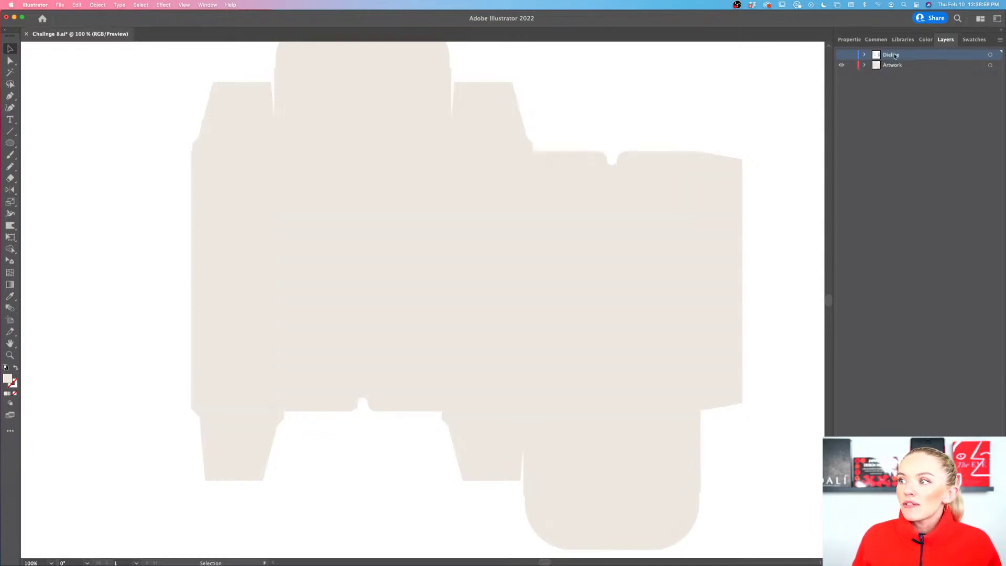
Show the Dieline layer again over the Artwork layer's background shape
{"action": "scroll", "coordinate": [754, 206], "scroll_direction": "up", "scroll_amount": 3}
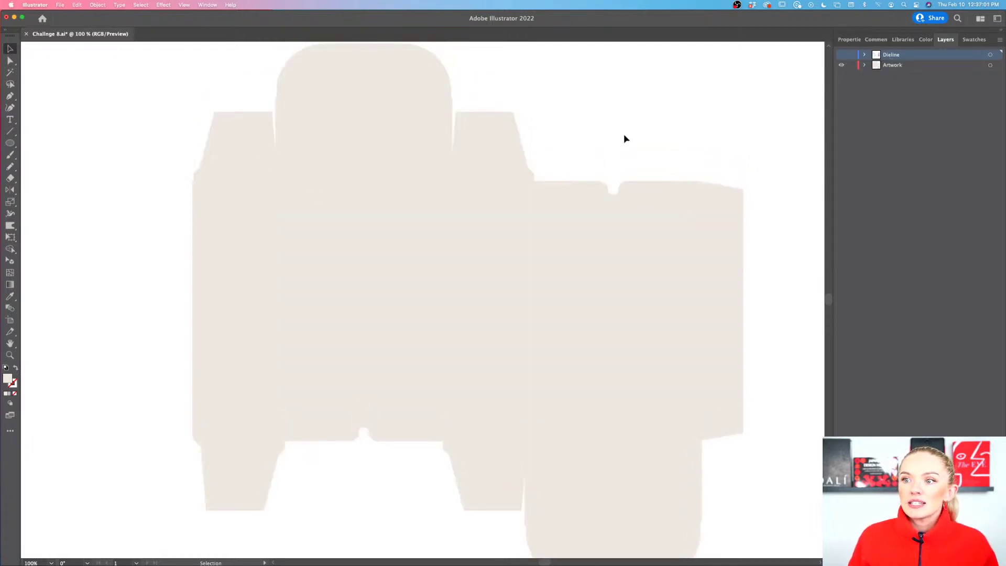
{"action": "scroll", "coordinate": [788, 243], "scroll_direction": "down", "scroll_amount": 3}
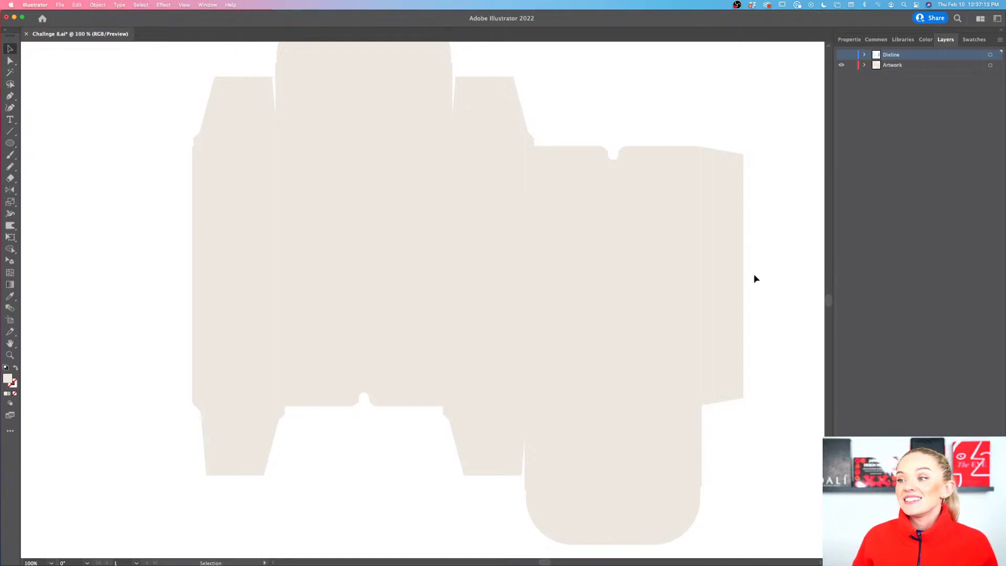
{"action": "left_click", "coordinate": [841, 55]}
{"action": "scroll", "coordinate": [773, 262], "scroll_direction": "up", "scroll_amount": 2}
{"action": "scroll", "coordinate": [774, 262], "scroll_direction": "right", "scroll_amount": 2}
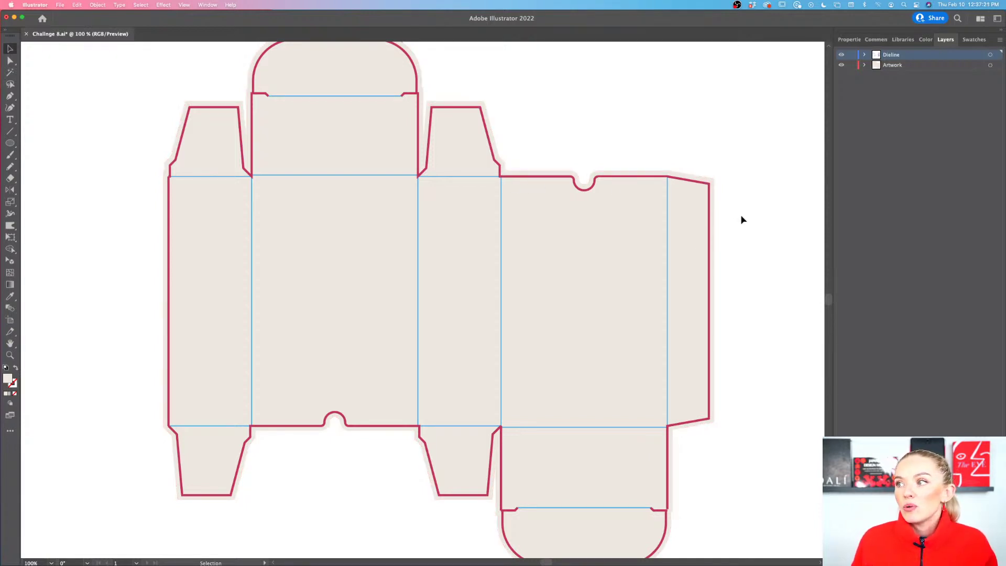
{"action": "scroll", "coordinate": [741, 216], "scroll_direction": "down", "scroll_amount": 1}
{"action": "scroll", "coordinate": [740, 215], "scroll_direction": "up", "scroll_amount": 1}
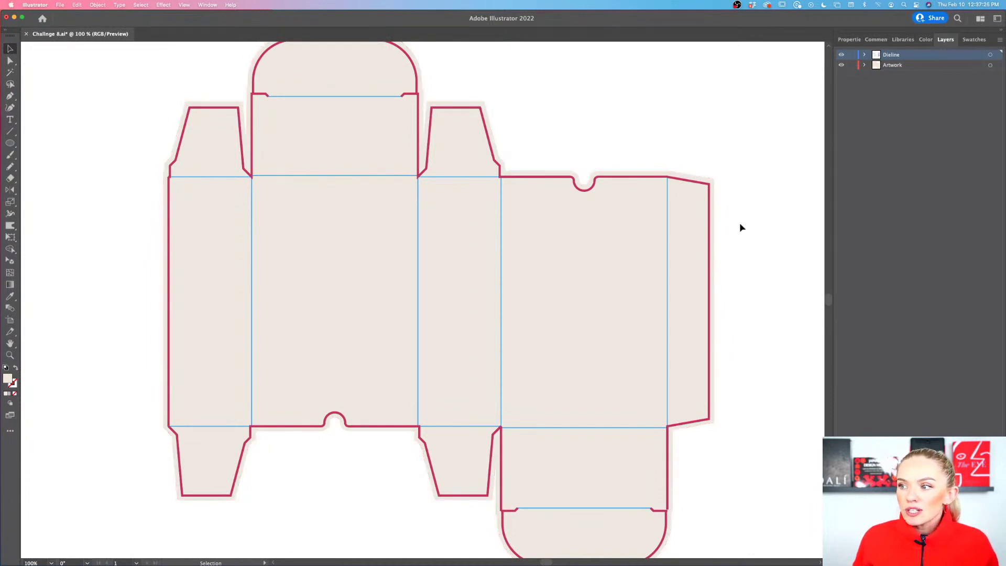
{"action": "scroll", "coordinate": [740, 227], "scroll_direction": "up", "scroll_amount": 2}
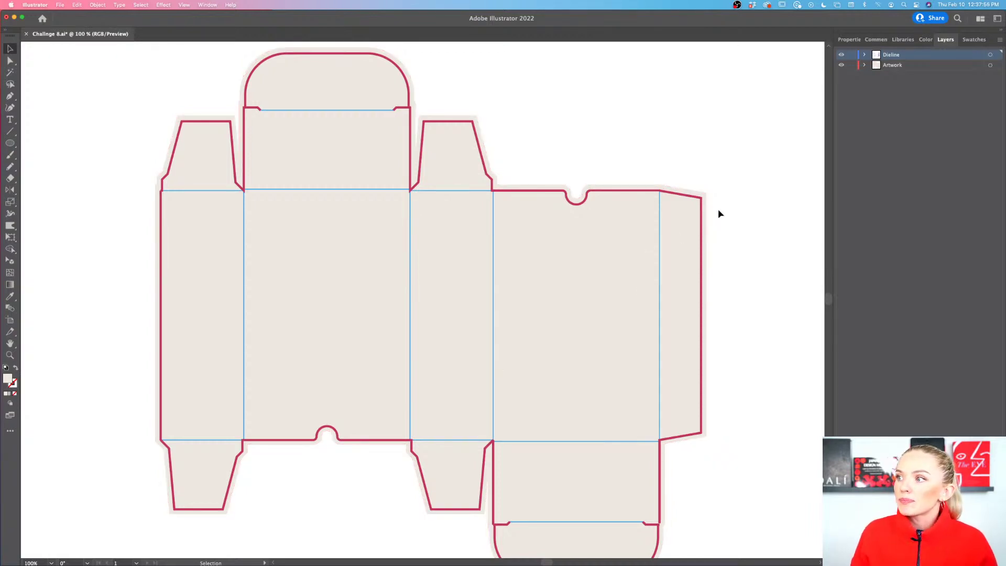
Make the Artwork layer active and lock the Dieline layer
{"action": "left_click", "coordinate": [885, 66]}
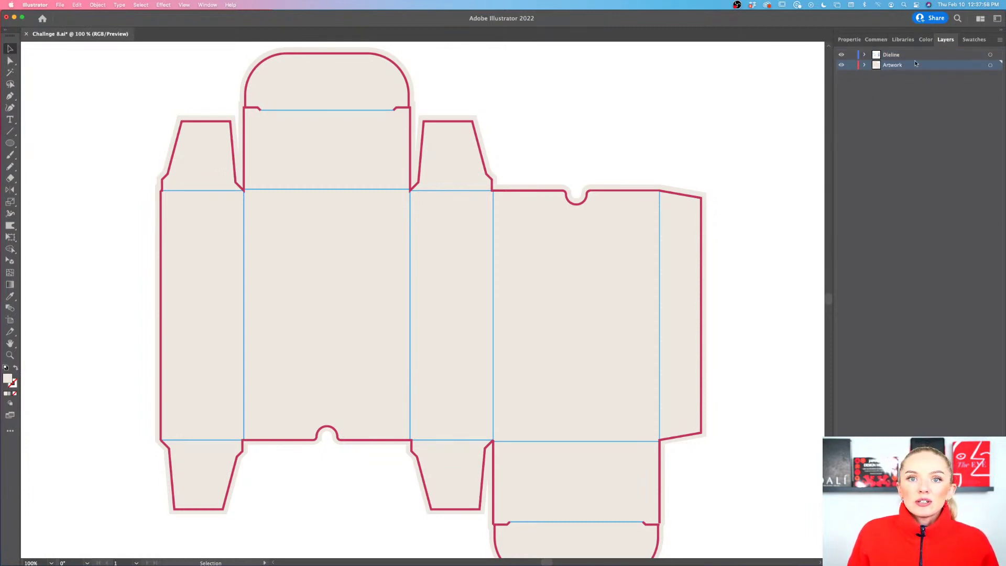
{"action": "left_click", "coordinate": [851, 55]}
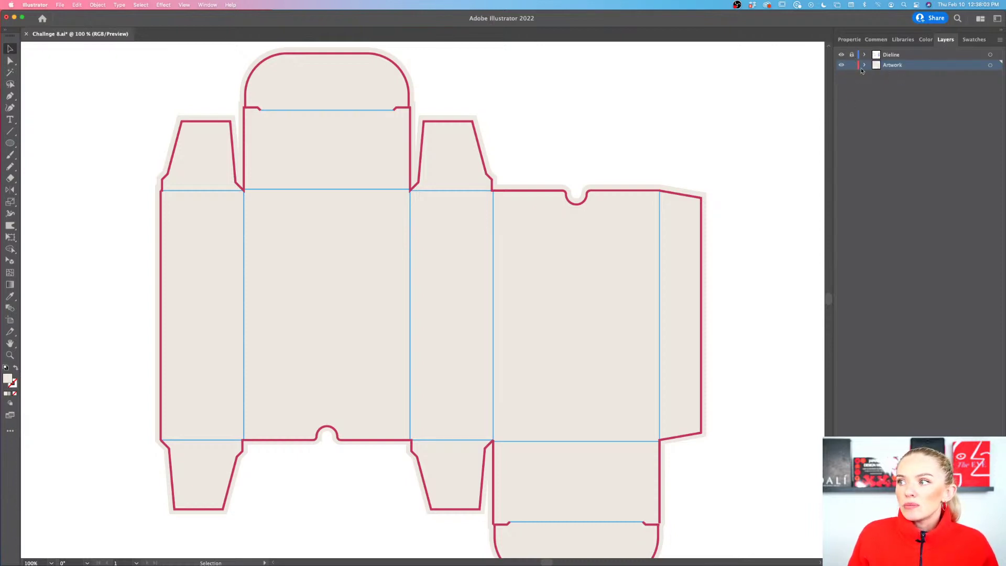
{"action": "scroll", "coordinate": [790, 164], "scroll_direction": "down", "scroll_amount": 2}
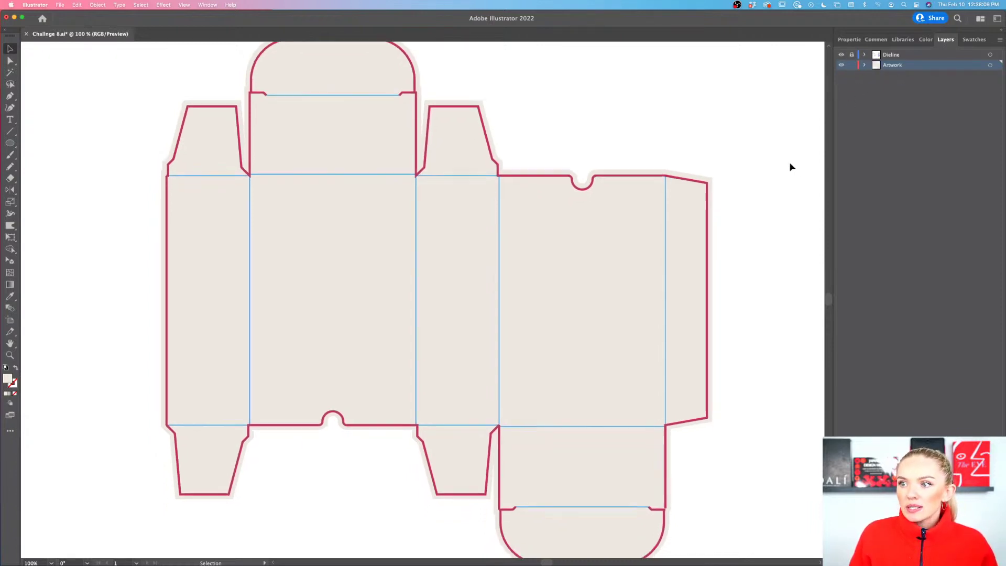
{"action": "scroll", "coordinate": [790, 165], "scroll_direction": "down", "scroll_amount": 1}
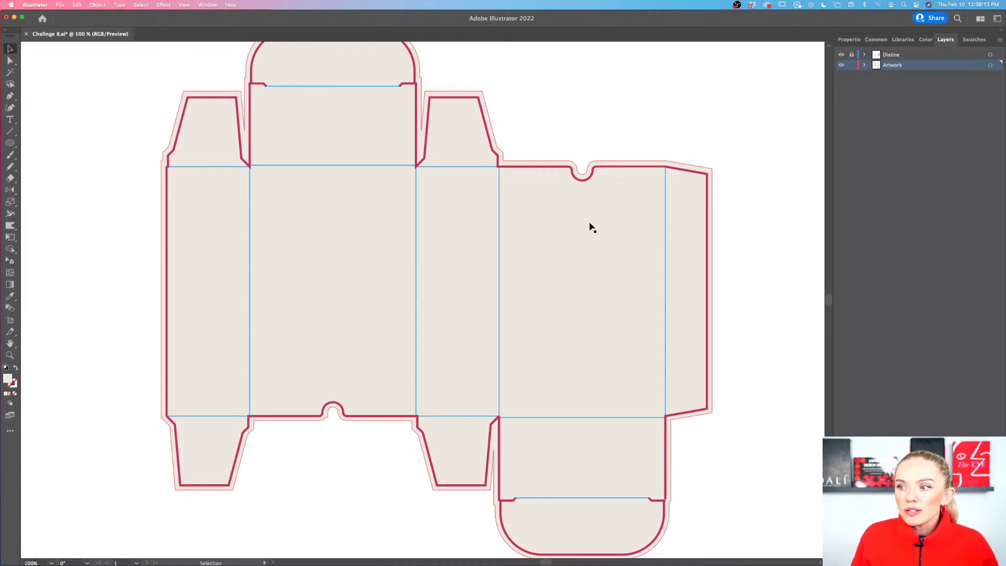
Examine the front, back and side panels, the flaps and the bleed edges across the box layout
{"action": "scroll", "coordinate": [568, 339], "scroll_direction": "left", "scroll_amount": 3}
{"action": "scroll", "coordinate": [568, 339], "scroll_direction": "down", "scroll_amount": 1}
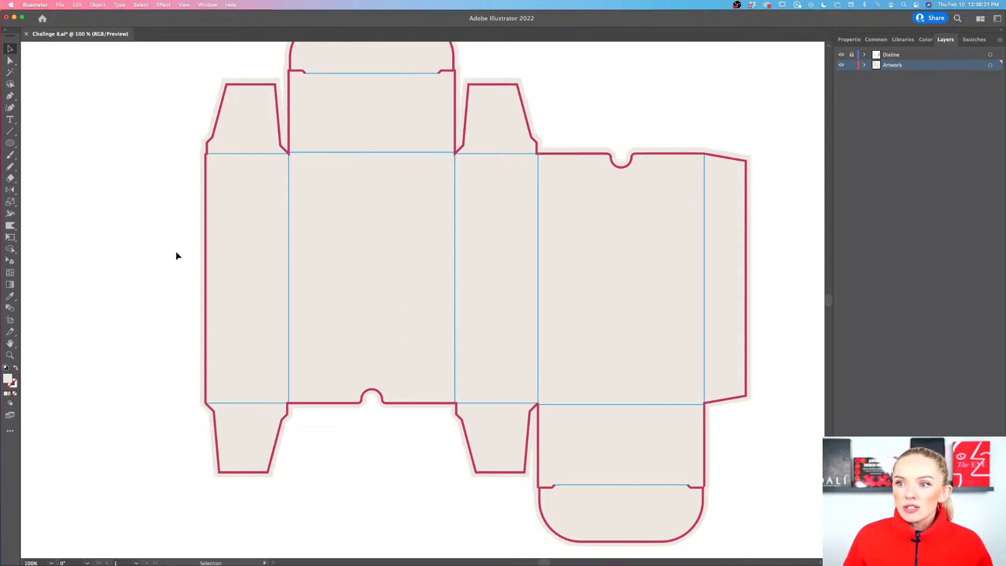
{"action": "scroll", "coordinate": [176, 252], "scroll_direction": "up", "scroll_amount": 2}
{"action": "scroll", "coordinate": [176, 252], "scroll_direction": "right", "scroll_amount": 1}
{"action": "scroll", "coordinate": [176, 252], "scroll_direction": "left", "scroll_amount": 3}
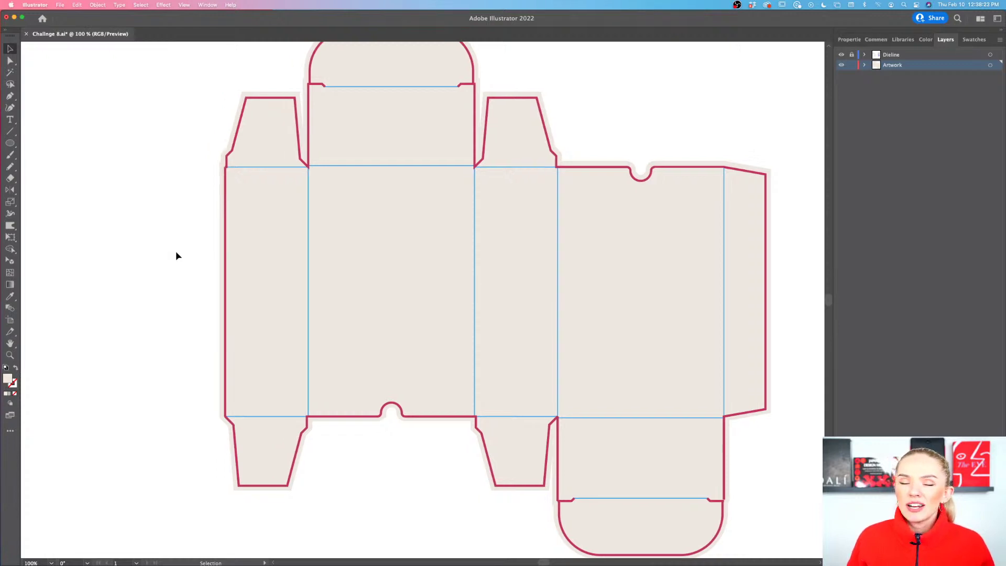
{"action": "scroll", "coordinate": [177, 256], "scroll_direction": "up", "scroll_amount": 1}
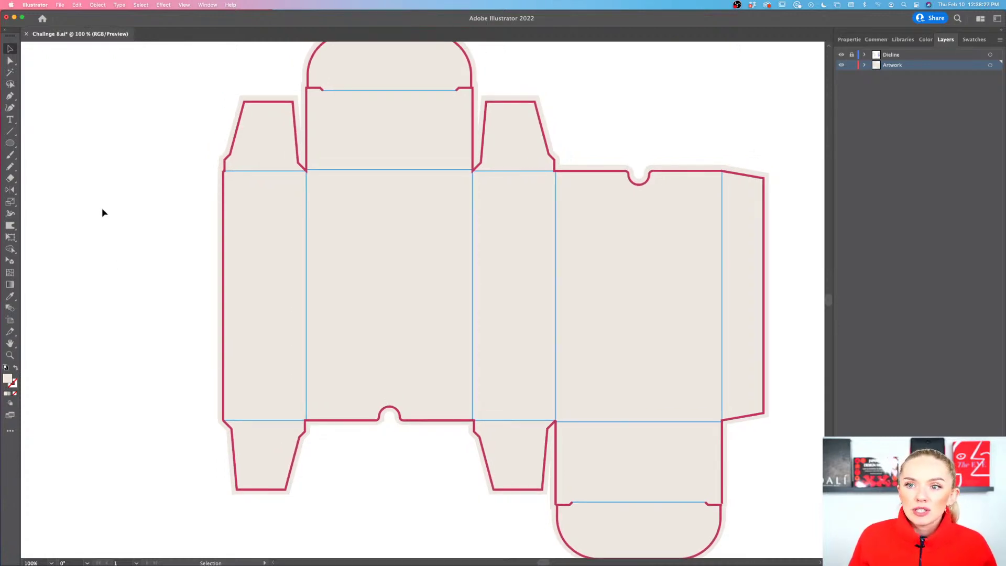
{"action": "left_click", "coordinate": [9, 119]}
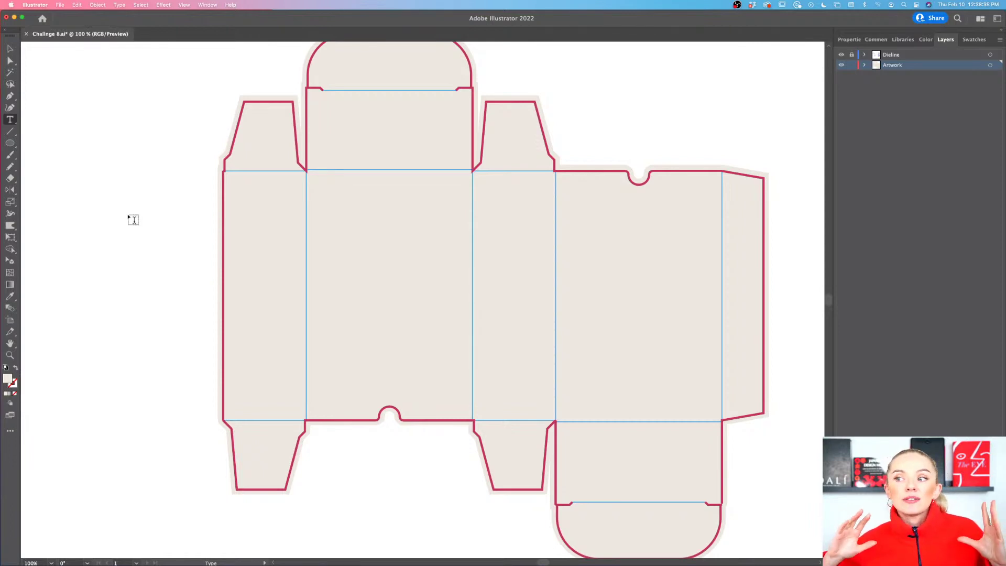
{"action": "scroll", "coordinate": [133, 220], "scroll_direction": "right", "scroll_amount": 2}
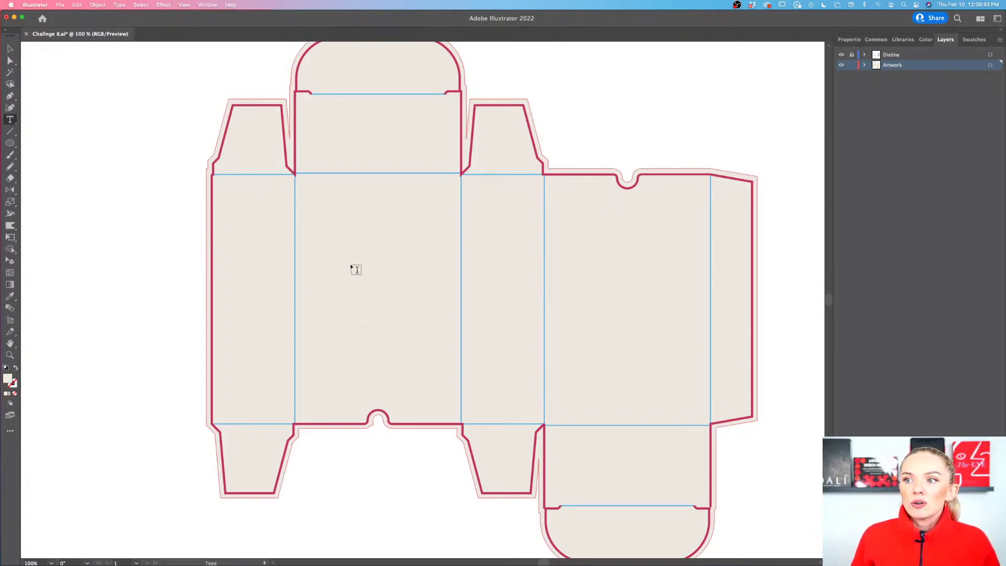
{"action": "scroll", "coordinate": [581, 326], "scroll_direction": "right", "scroll_amount": 5}
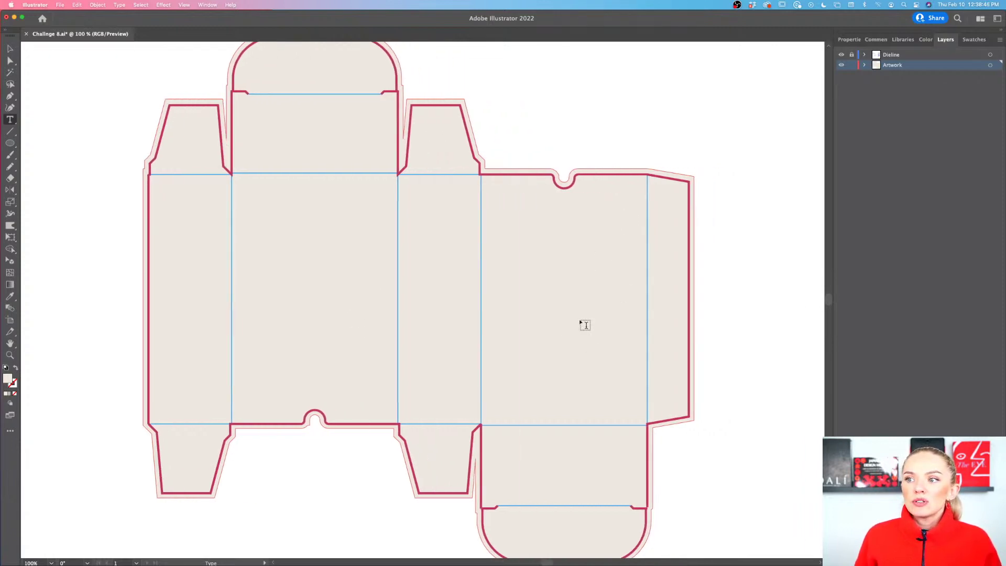
{"action": "scroll", "coordinate": [585, 325], "scroll_direction": "left", "scroll_amount": 2}
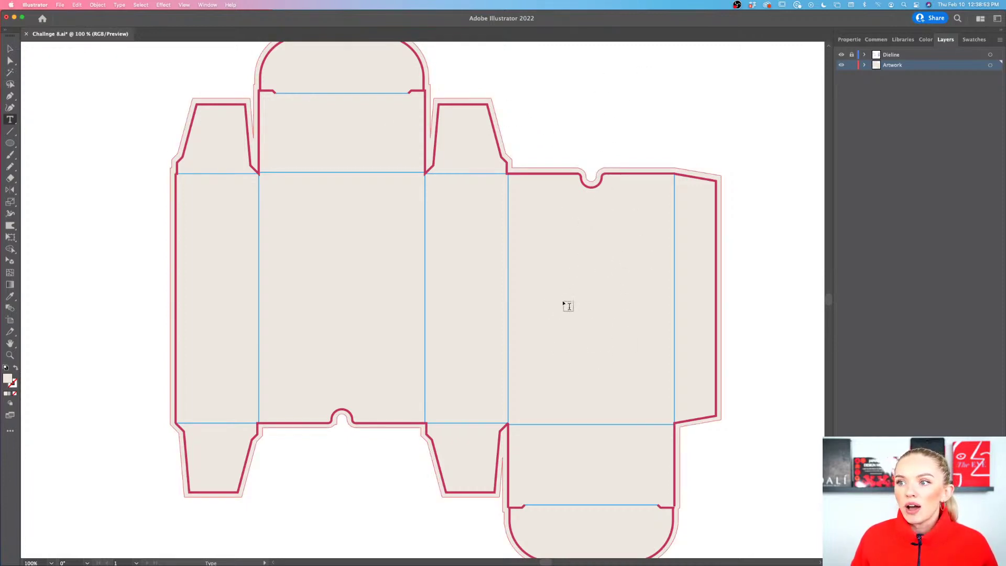
{"action": "scroll", "coordinate": [607, 288], "scroll_direction": "down", "scroll_amount": 2}
{"action": "scroll", "coordinate": [607, 288], "scroll_direction": "right", "scroll_amount": 2}
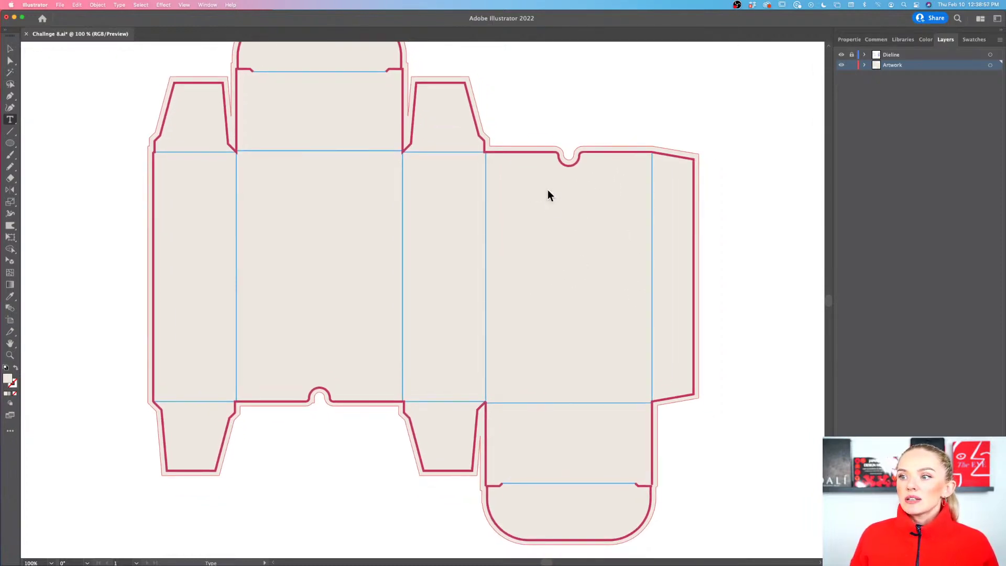
{"action": "scroll", "coordinate": [550, 194], "scroll_direction": "left", "scroll_amount": 3}
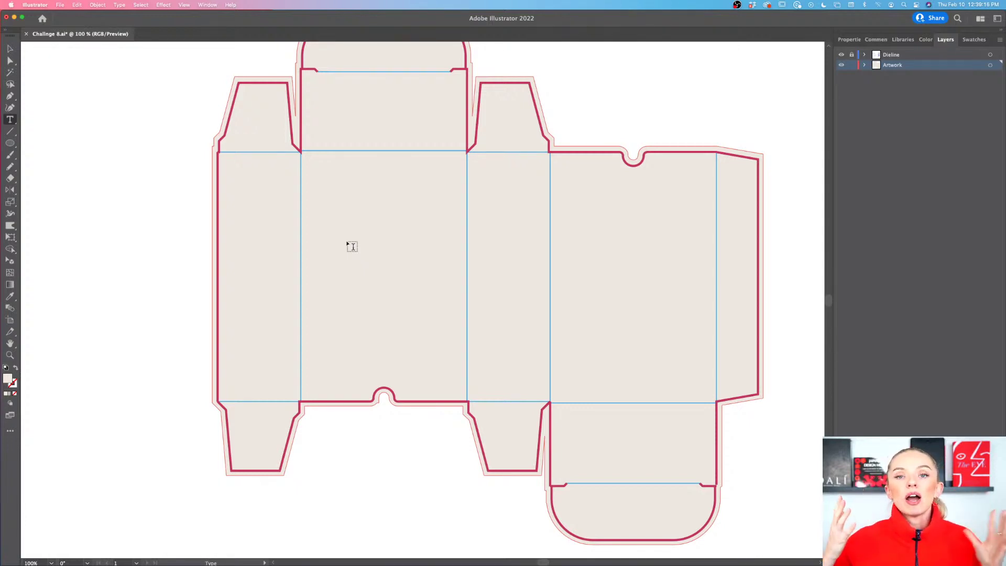
{"action": "scroll", "coordinate": [351, 246], "scroll_direction": "right", "scroll_amount": 5}
{"action": "scroll", "coordinate": [352, 246], "scroll_direction": "up", "scroll_amount": 2}
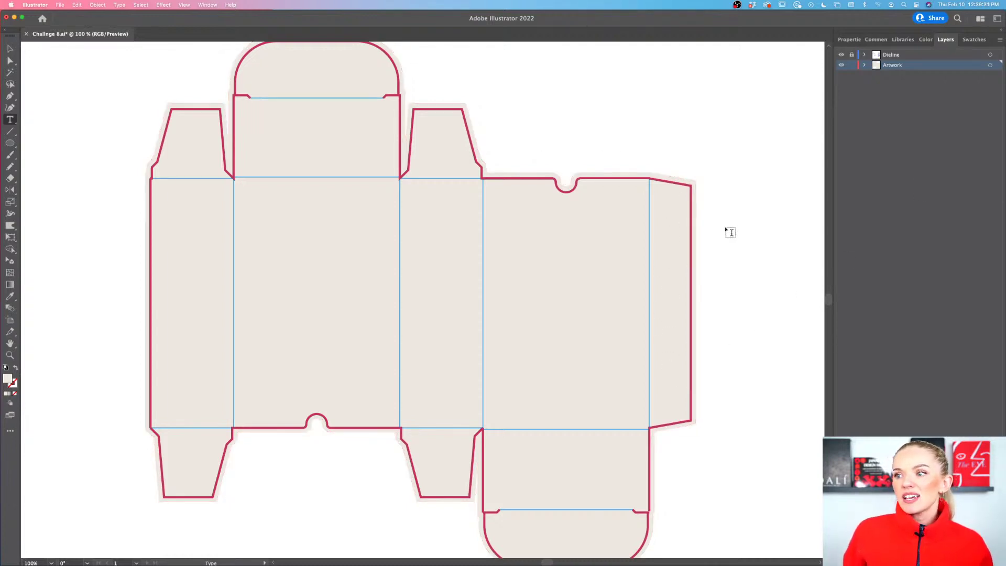
{"action": "scroll", "coordinate": [731, 232], "scroll_direction": "left", "scroll_amount": 2}
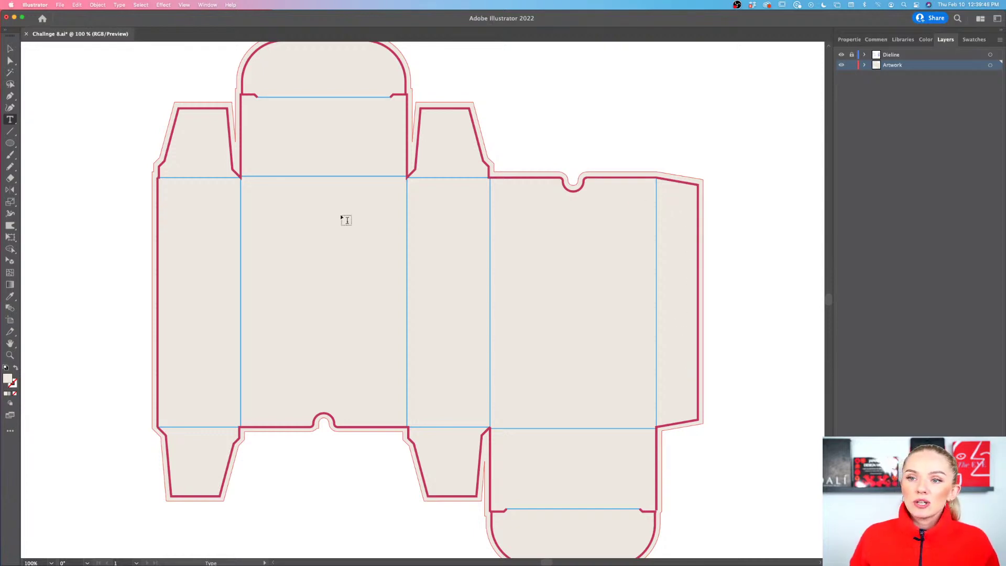
Draw a tall, narrow rectangle inside the glue flap beside the rightmost large panel and fill it with white
{"action": "left_click", "coordinate": [11, 144]}
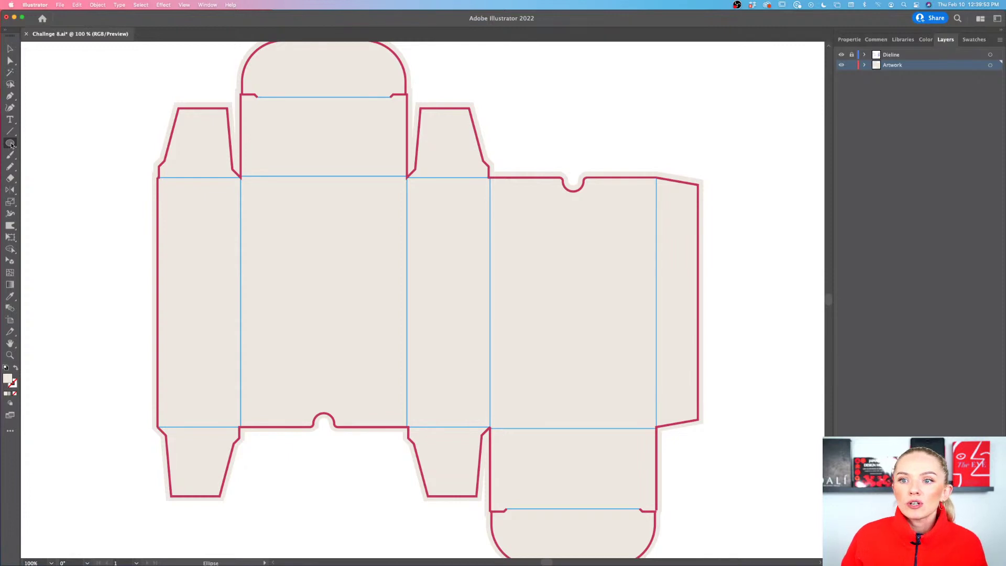
{"action": "left_click_drag", "start_coordinate": [11, 145], "coordinate": [73, 144]}
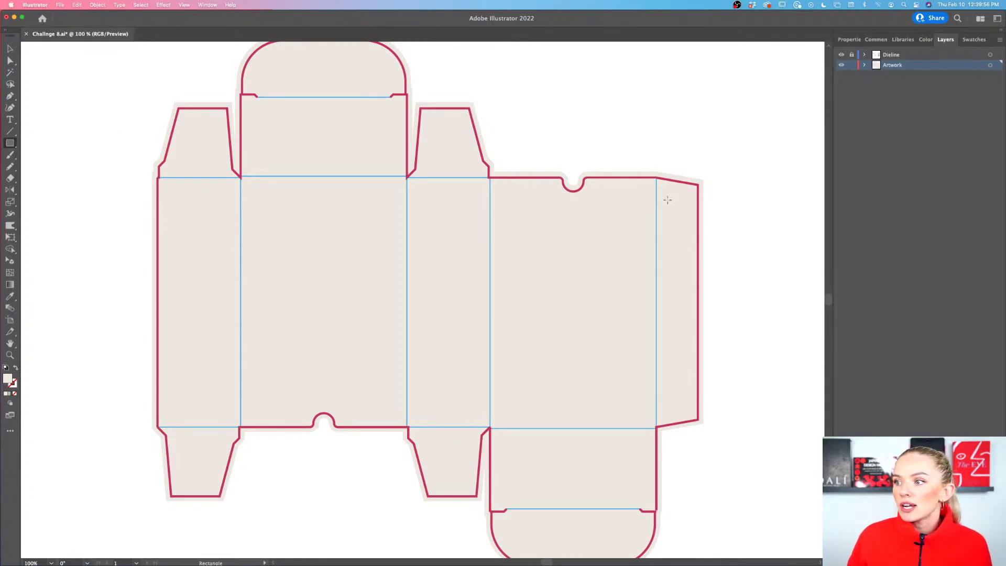
{"action": "left_click_drag", "start_coordinate": [669, 198], "coordinate": [685, 399]}
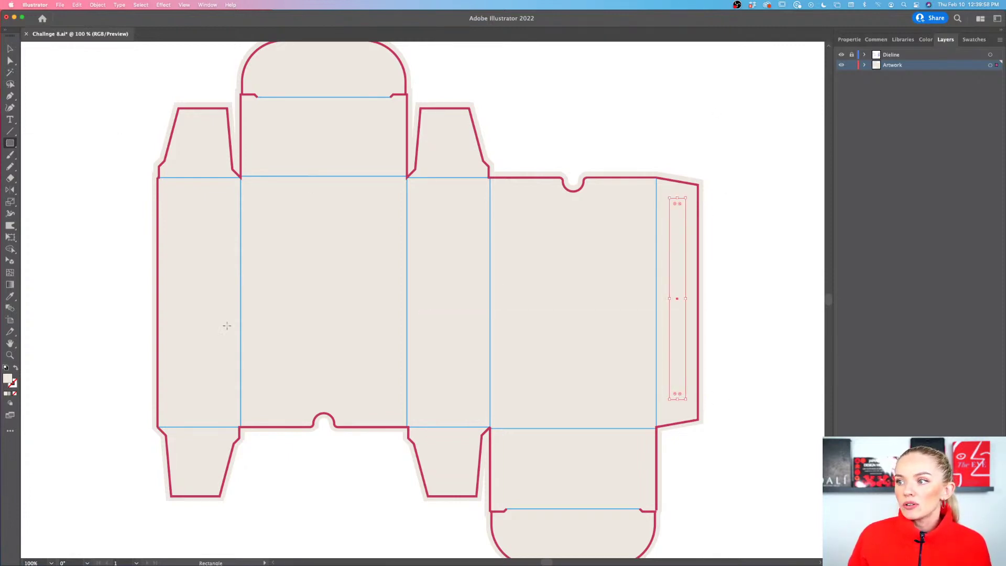
{"action": "double_click", "coordinate": [10, 382]}
{"action": "left_click_drag", "start_coordinate": [398, 297], "coordinate": [367, 221]}
{"action": "left_click", "coordinate": [588, 231]}
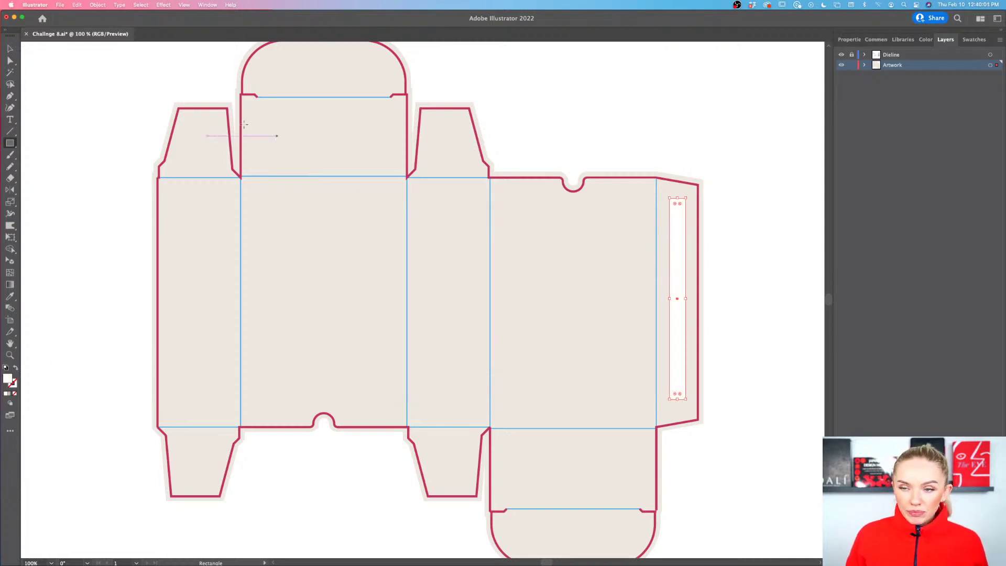
Deselect the white rectangle to view it on the glue flap, and delete it
{"action": "left_click", "coordinate": [10, 49]}
{"action": "left_click", "coordinate": [709, 280]}
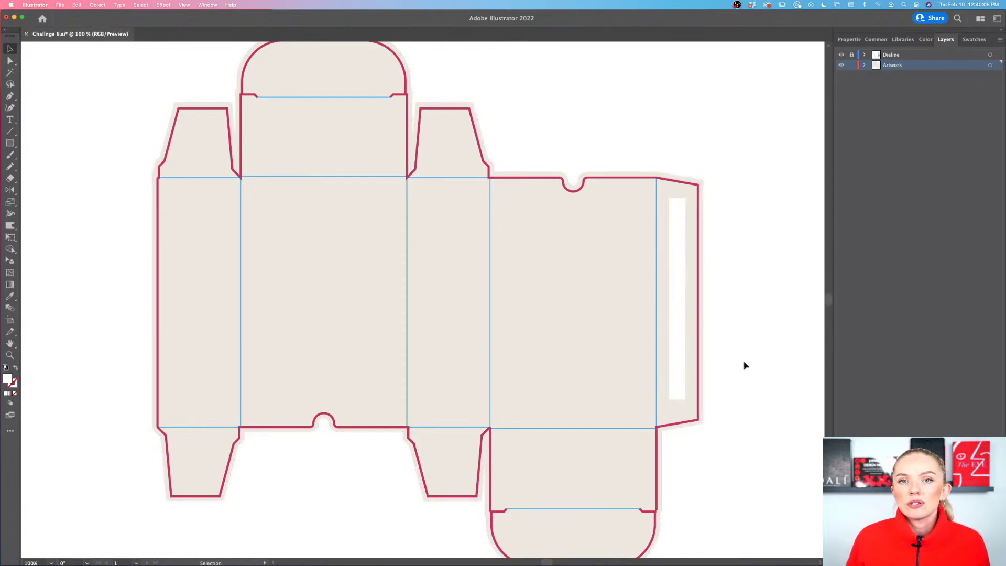
{"action": "left_click", "coordinate": [678, 350]}
{"action": "key", "text": "Delete"}
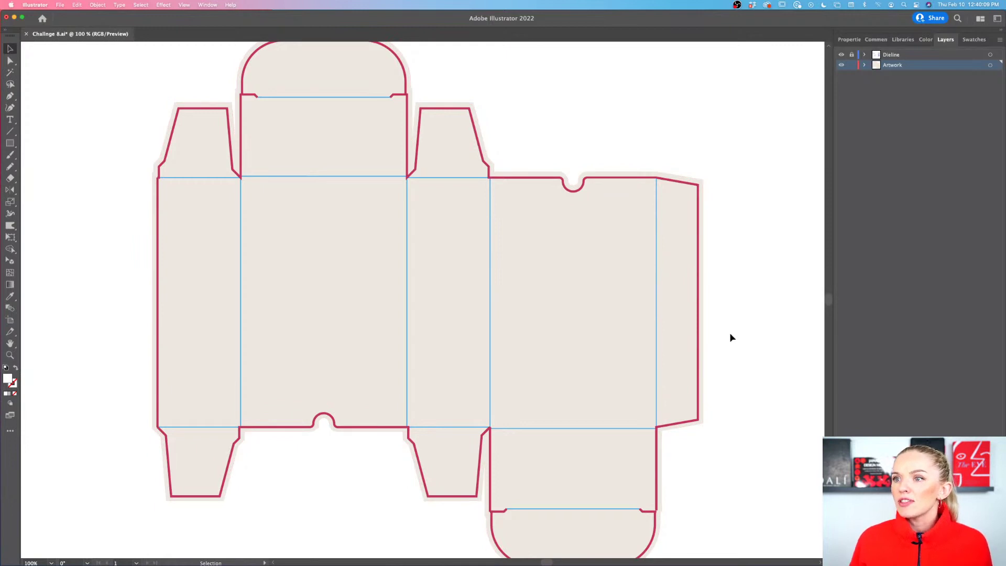
{"action": "scroll", "coordinate": [730, 332], "scroll_direction": "up", "scroll_amount": 1}
{"action": "scroll", "coordinate": [729, 332], "scroll_direction": "left", "scroll_amount": 1}
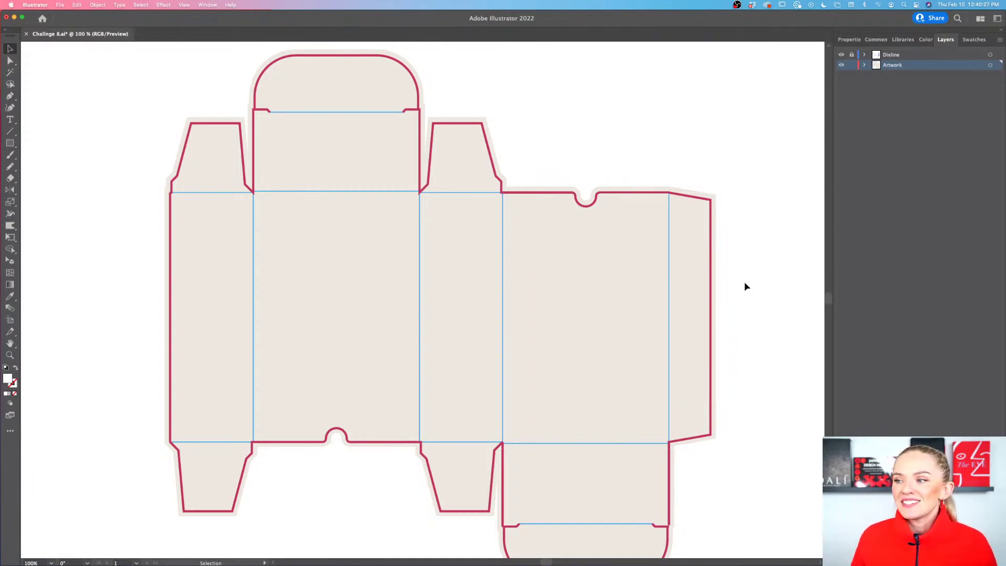
{"action": "scroll", "coordinate": [745, 285], "scroll_direction": "down", "scroll_amount": 2}
{"action": "scroll", "coordinate": [745, 284], "scroll_direction": "left", "scroll_amount": 2}
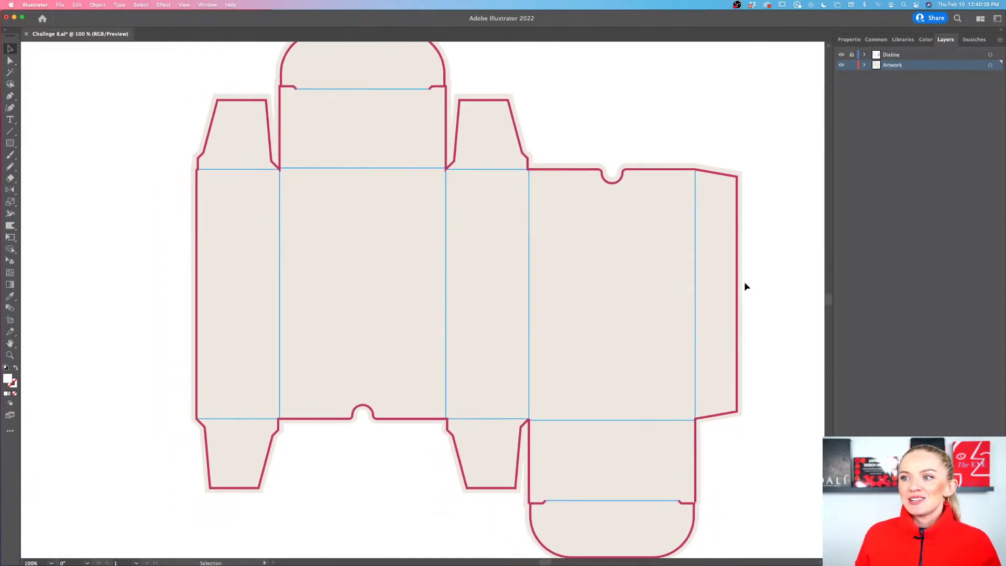
{"action": "scroll", "coordinate": [770, 318], "scroll_direction": "up", "scroll_amount": 1}
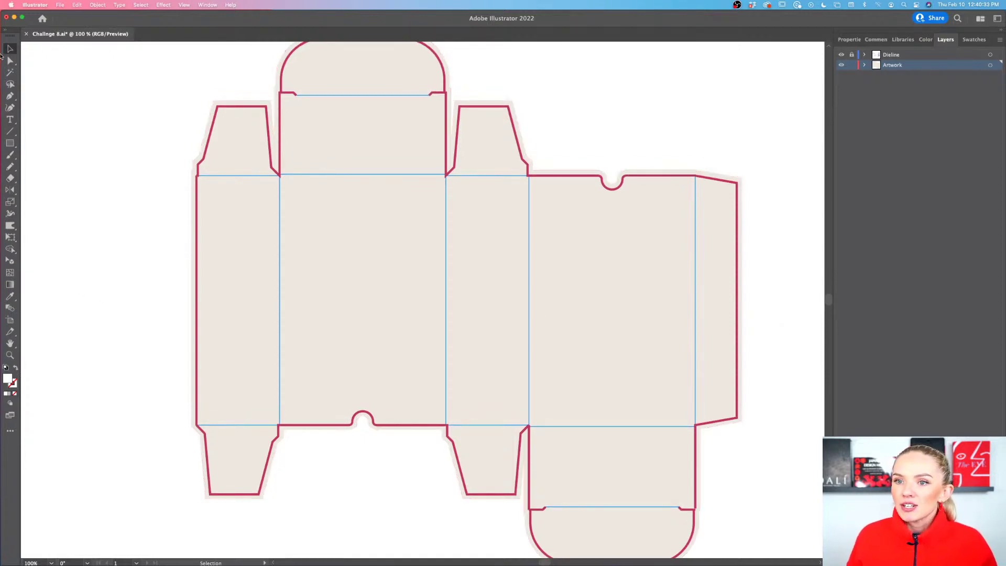
Create an area text frame about 376 by 296 over the outer edge of the leftmost side panel, containing only "R", and show its properties
{"action": "left_click", "coordinate": [9, 120]}
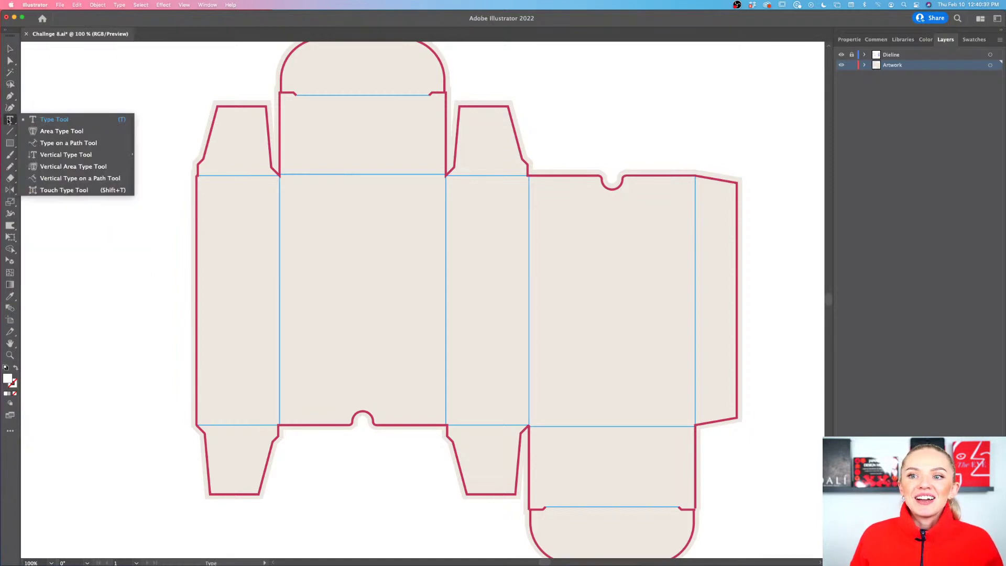
{"action": "left_click", "coordinate": [50, 123]}
{"action": "left_click_drag", "start_coordinate": [88, 244], "coordinate": [310, 418]}
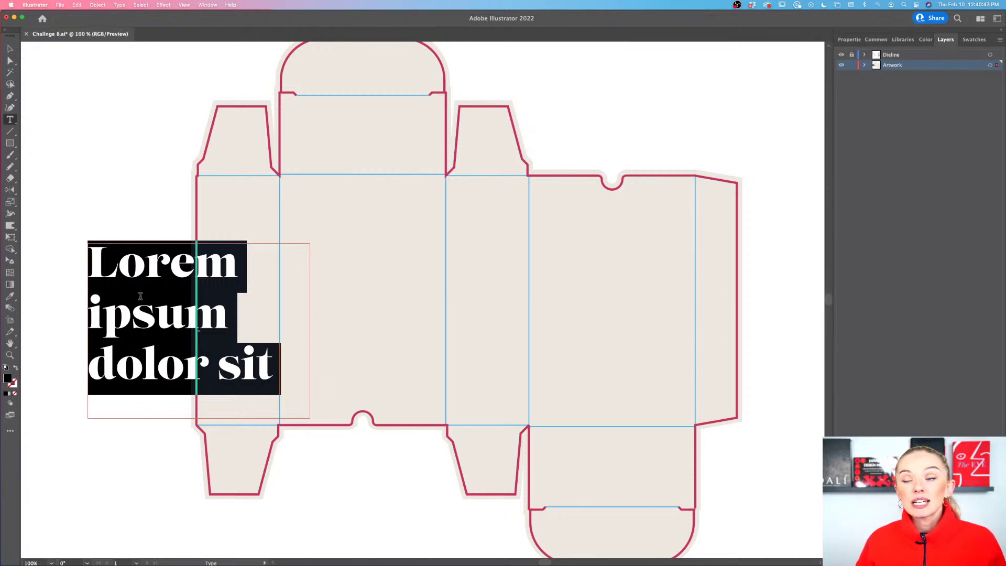
{"action": "key", "text": "BackSpace"}
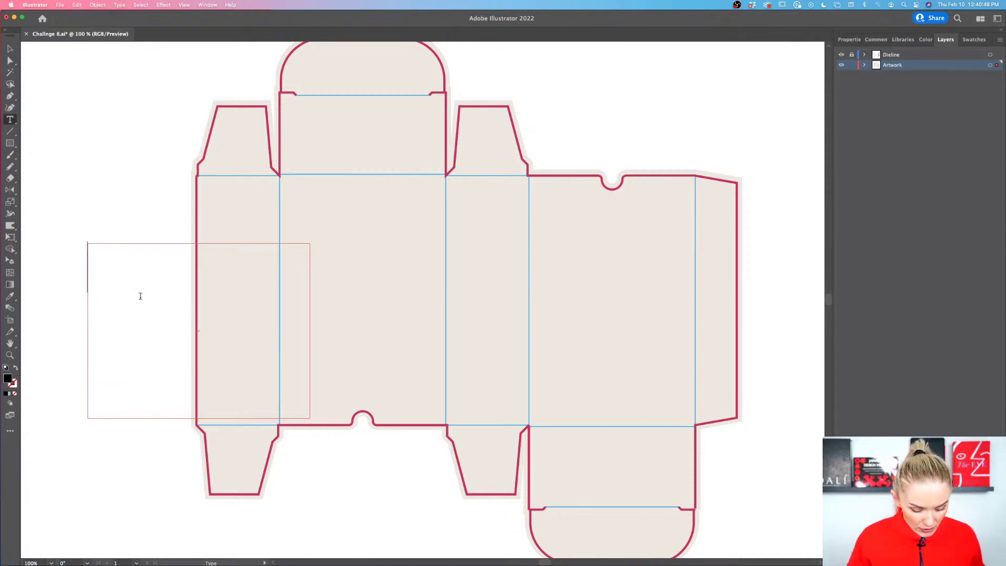
{"action": "type", "text": "R"}
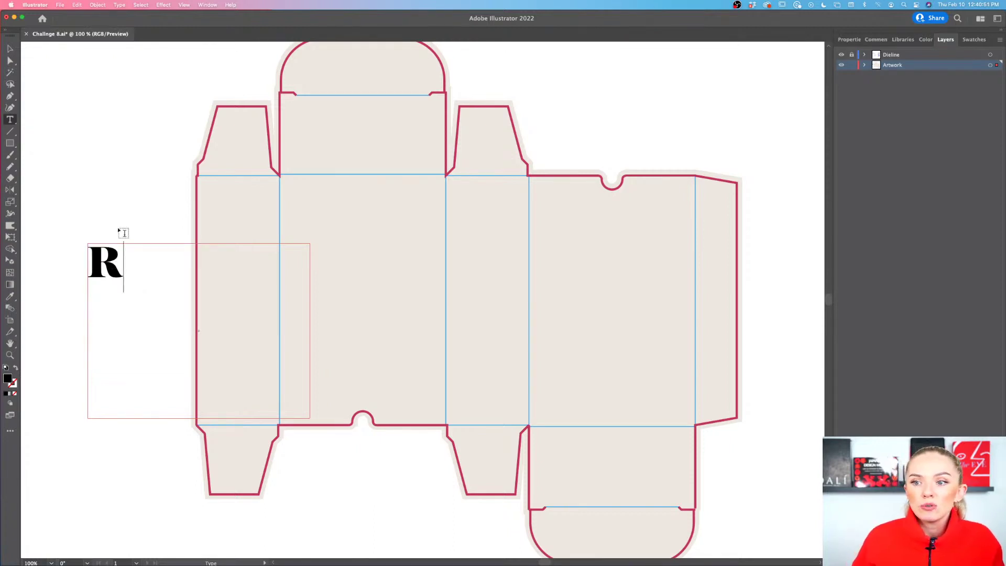
{"action": "left_click", "coordinate": [10, 49]}
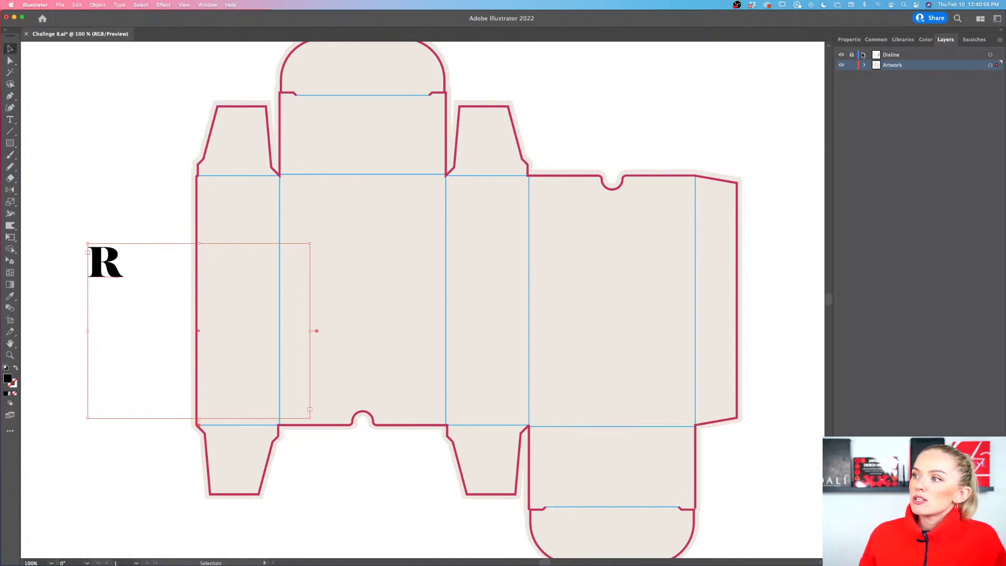
{"action": "left_click", "coordinate": [850, 40]}
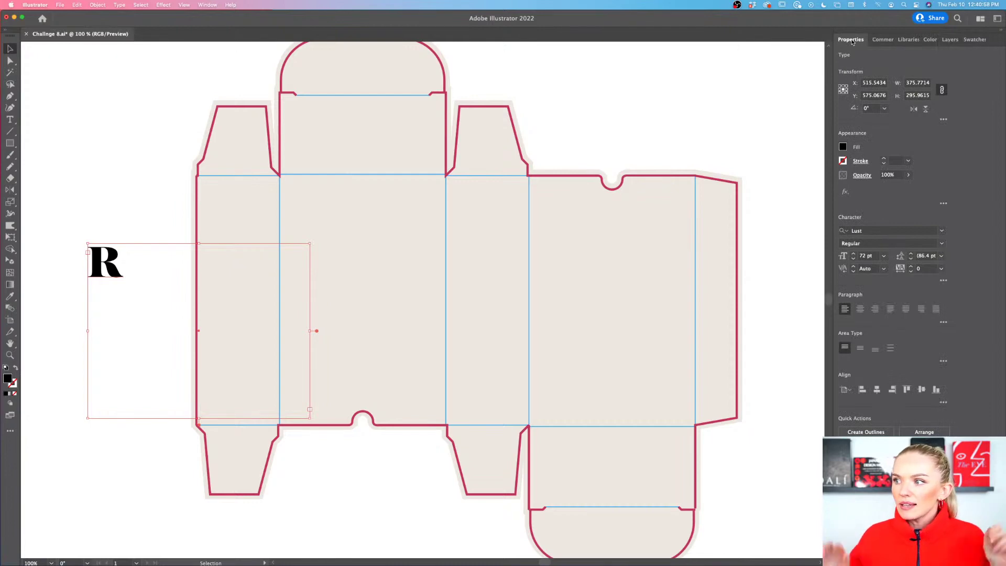
Move the "R" text frame from the outer edge onto the large front panel, keeping its font size at 72 pt
{"action": "mouse_move", "coordinate": [113, 265]}
{"action": "left_mouse_down"}
{"action": "mouse_move", "coordinate": [130, 285]}
{"action": "mouse_move", "coordinate": [138, 274]}
{"action": "mouse_move", "coordinate": [126, 258]}
{"action": "left_mouse_up"}
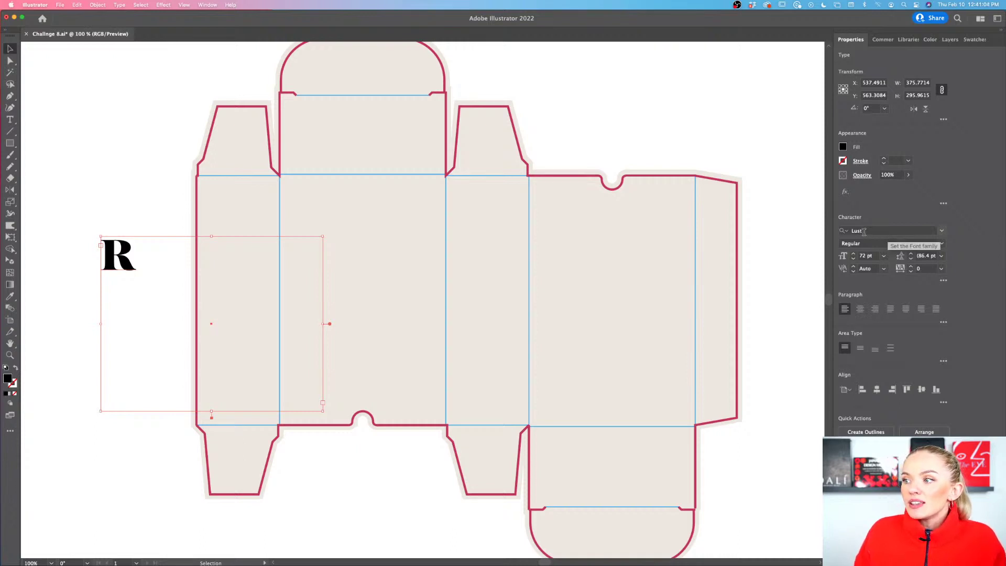
{"action": "left_click", "coordinate": [883, 256]}
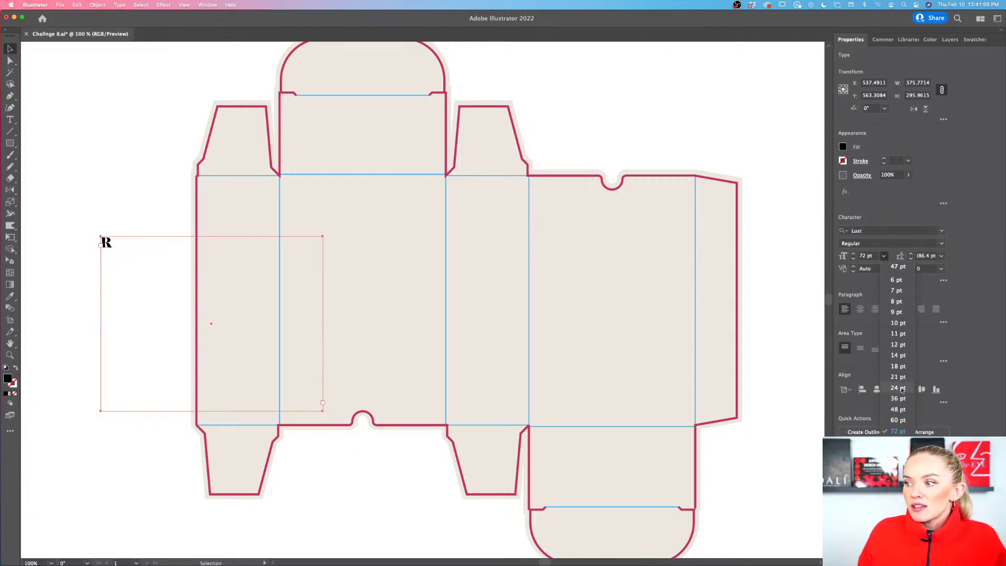
{"action": "left_click", "coordinate": [895, 433]}
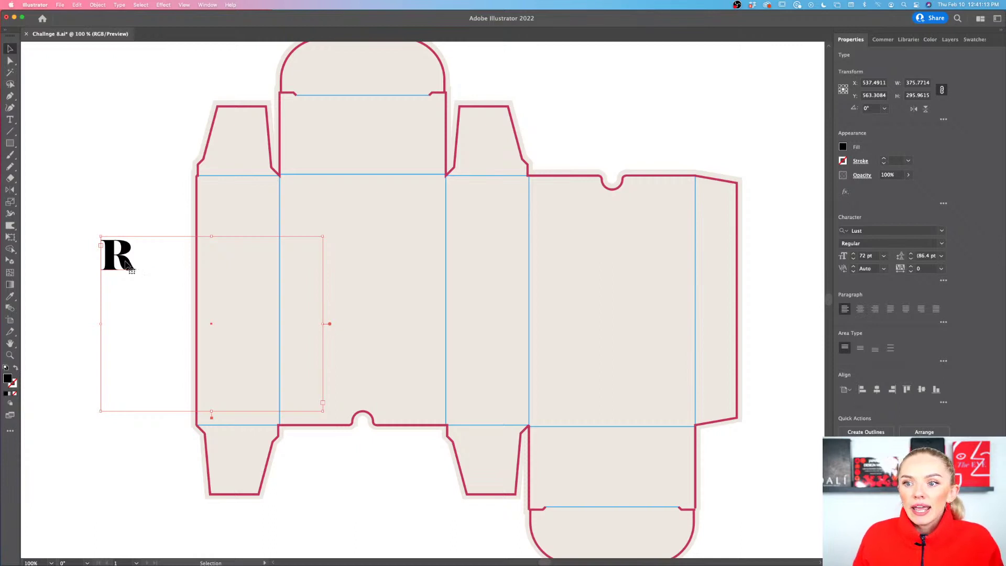
{"action": "left_click_drag", "start_coordinate": [110, 295], "coordinate": [305, 275]}
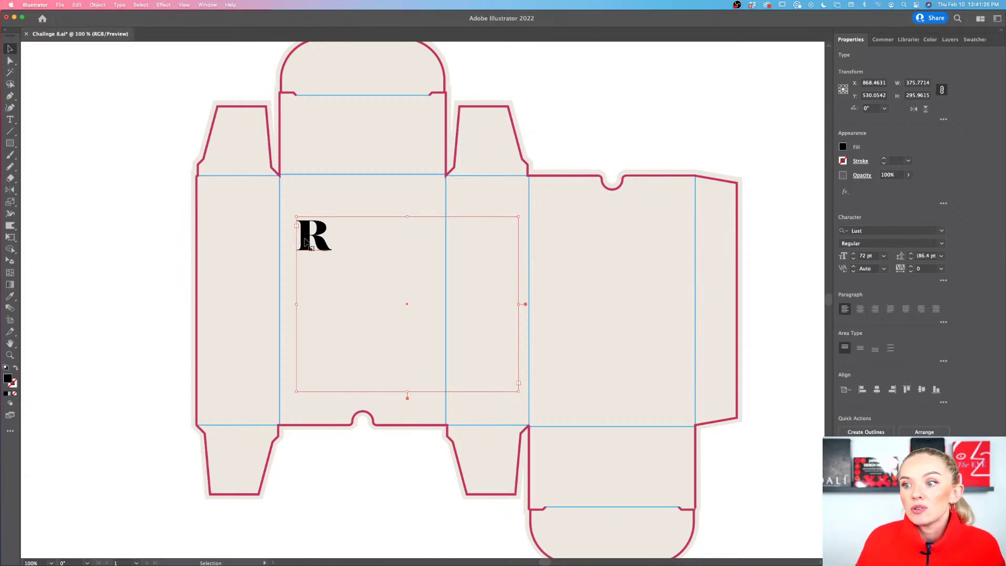
{"action": "mouse_move", "coordinate": [319, 245]}
{"action": "left_mouse_down"}
{"action": "mouse_move", "coordinate": [319, 222]}
{"action": "mouse_move", "coordinate": [321, 237]}
{"action": "left_mouse_up"}
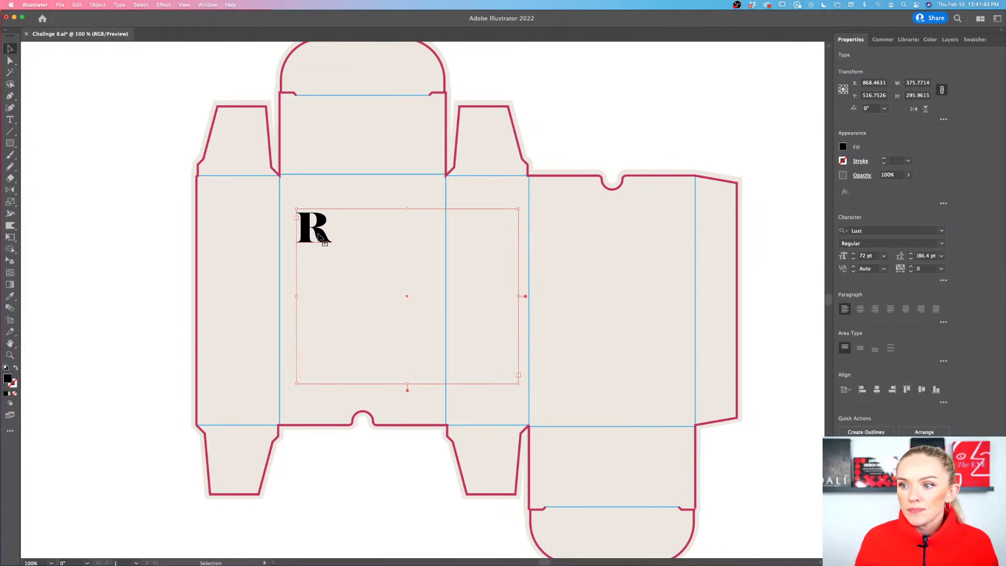
{"action": "left_click_drag", "start_coordinate": [321, 236], "coordinate": [353, 229]}
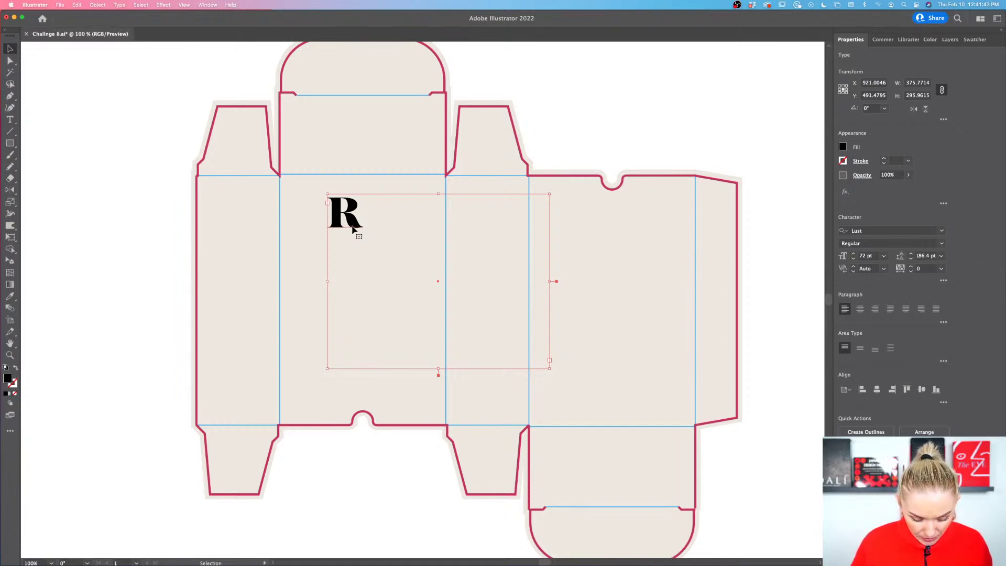
Convert the "R" to outlines and enlarge it to about 325 by 280 px, overlapping the front panel and adjoining side panel
{"action": "key", "text": "super+shift+o"}
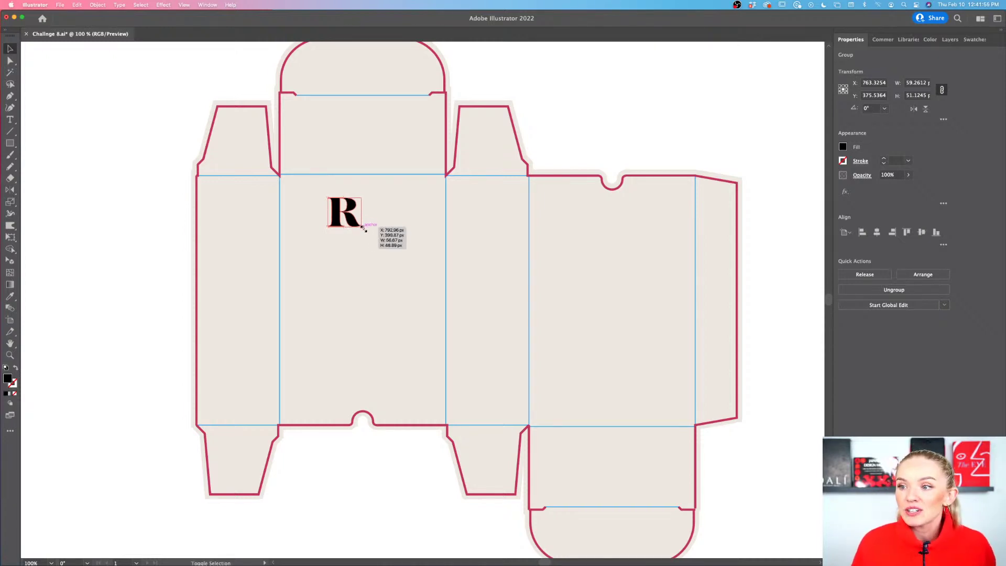
{"action": "left_click_drag", "start_coordinate": [362, 228], "coordinate": [461, 355]}
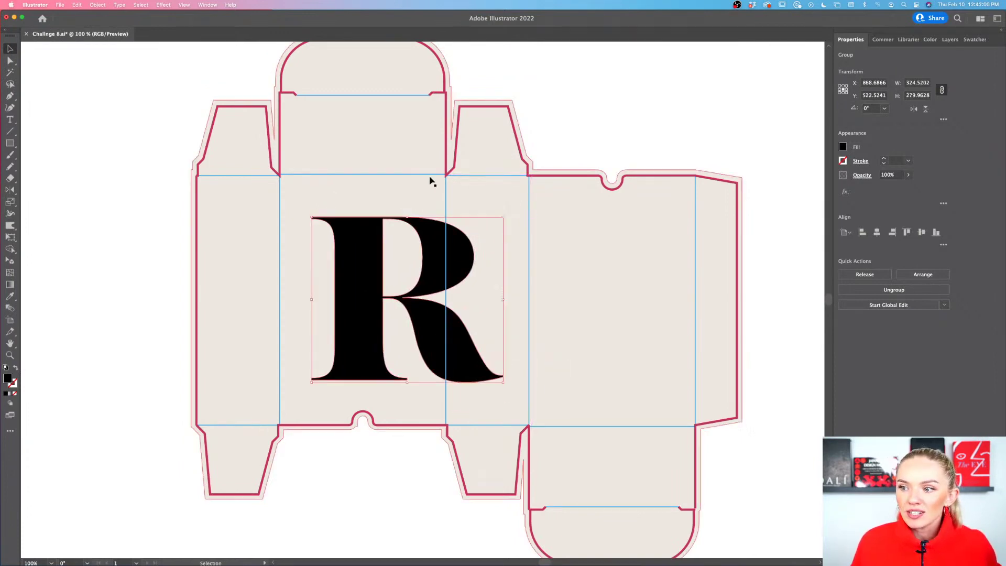
{"action": "left_click", "coordinate": [143, 287]}
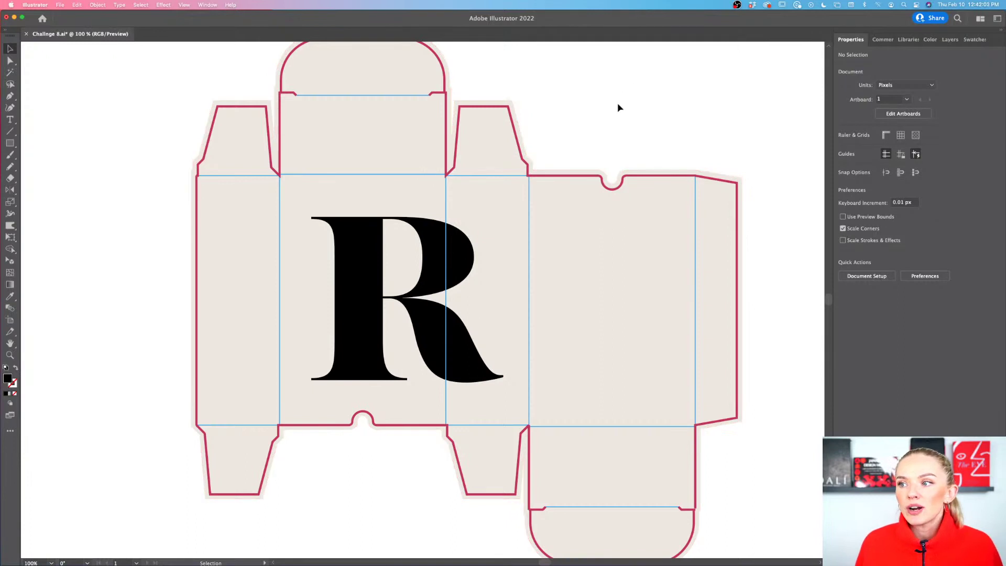
Show the layers and nudge the large R slightly higher across the fold between the front and side panels
{"action": "left_click", "coordinate": [949, 40]}
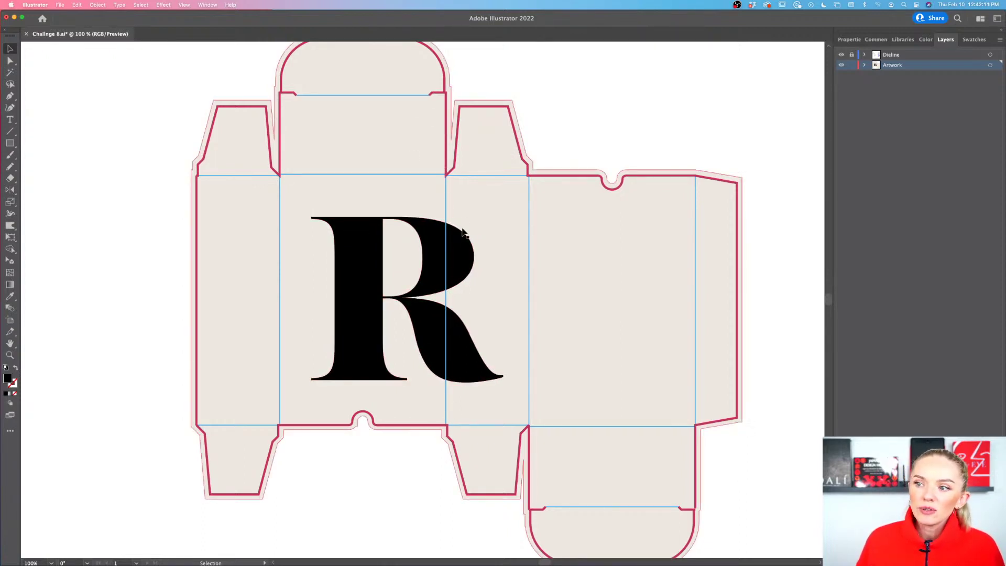
{"action": "left_click_drag", "start_coordinate": [460, 254], "coordinate": [459, 257]}
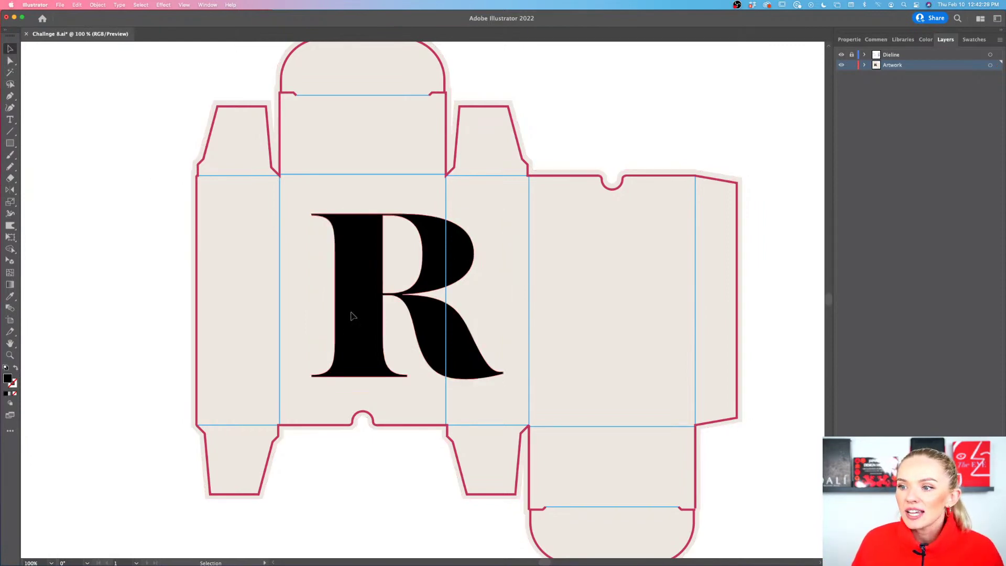
{"action": "left_click_drag", "start_coordinate": [352, 314], "coordinate": [353, 317]}
{"action": "left_click", "coordinate": [590, 138]}
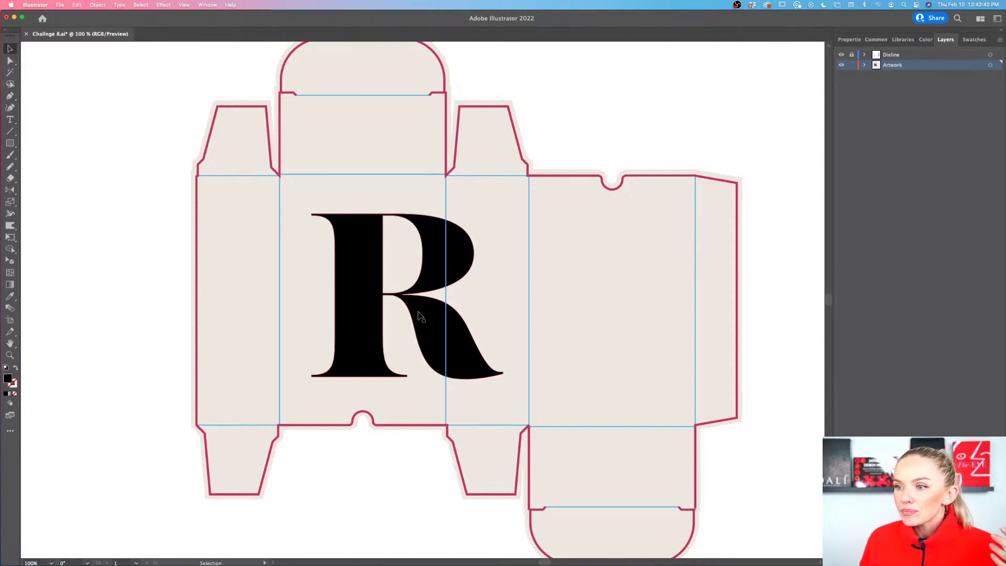
Move the R off the box onto the empty artboard area beside the leftmost side panel
{"action": "left_click_drag", "start_coordinate": [404, 266], "coordinate": [71, 246]}
{"action": "key", "text": "super+minus"}
{"action": "key", "text": "super+minus"}
{"action": "key", "text": "super+minus"}
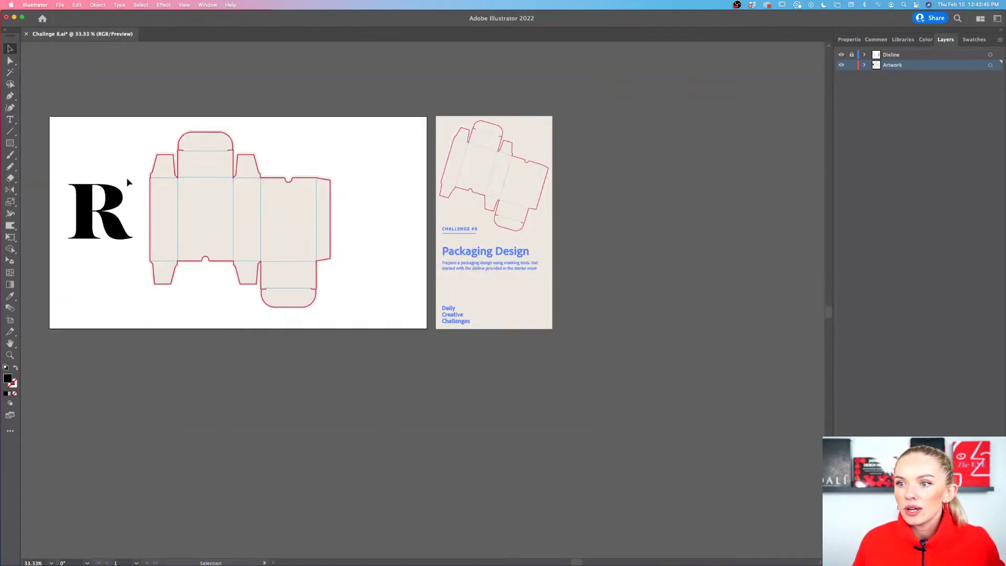
{"action": "scroll", "coordinate": [127, 178], "scroll_direction": "up", "scroll_amount": 2}
{"action": "scroll", "coordinate": [127, 178], "scroll_direction": "up", "scroll_amount": 2}
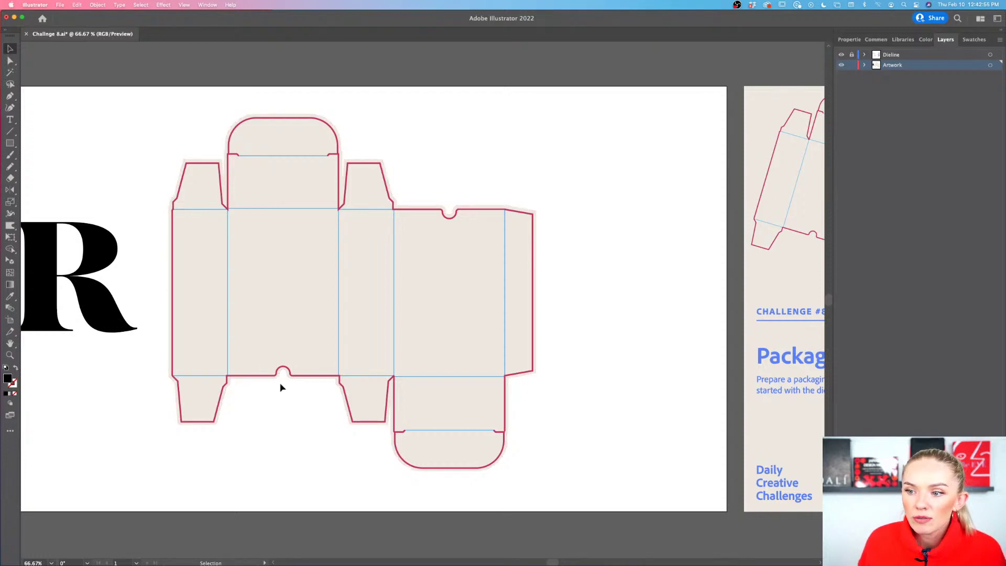
Unlock the Dieline layer and rotate the dieline together with its box background by 180°, placing the glue flap on the left
{"action": "left_click", "coordinate": [909, 54], "text": "shift"}
{"action": "left_click_drag", "start_coordinate": [580, 137], "coordinate": [154, 509]}
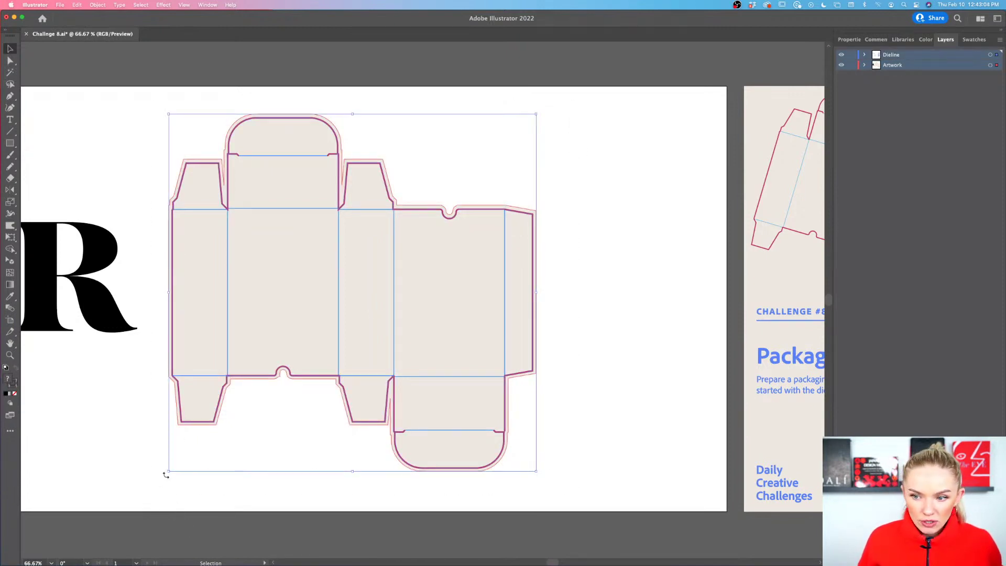
{"action": "left_click_drag", "start_coordinate": [166, 475], "coordinate": [545, 165]}
{"action": "left_click", "coordinate": [584, 246]}
{"action": "scroll", "coordinate": [582, 253], "scroll_direction": "right", "scroll_amount": 2}
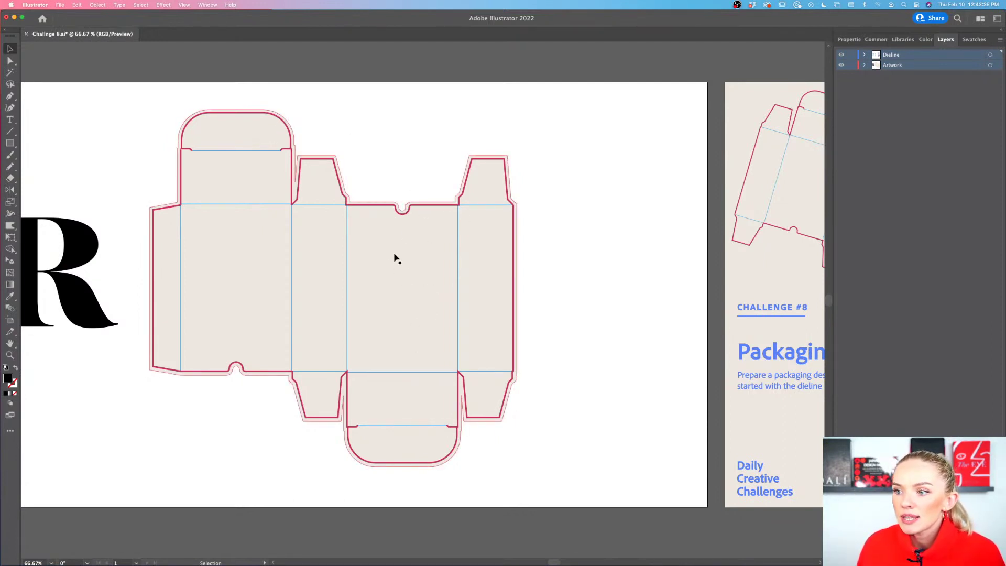
Place the R on the rotated box so it wraps across the fold between the second large panel and the rightmost side panel
{"action": "scroll", "coordinate": [411, 315], "scroll_direction": "left", "scroll_amount": 3}
{"action": "left_click_drag", "start_coordinate": [123, 299], "coordinate": [502, 313]}
{"action": "left_click", "coordinate": [644, 290]}
{"action": "scroll", "coordinate": [642, 290], "scroll_direction": "right", "scroll_amount": 1}
{"action": "scroll", "coordinate": [486, 294], "scroll_direction": "up", "scroll_amount": 2}
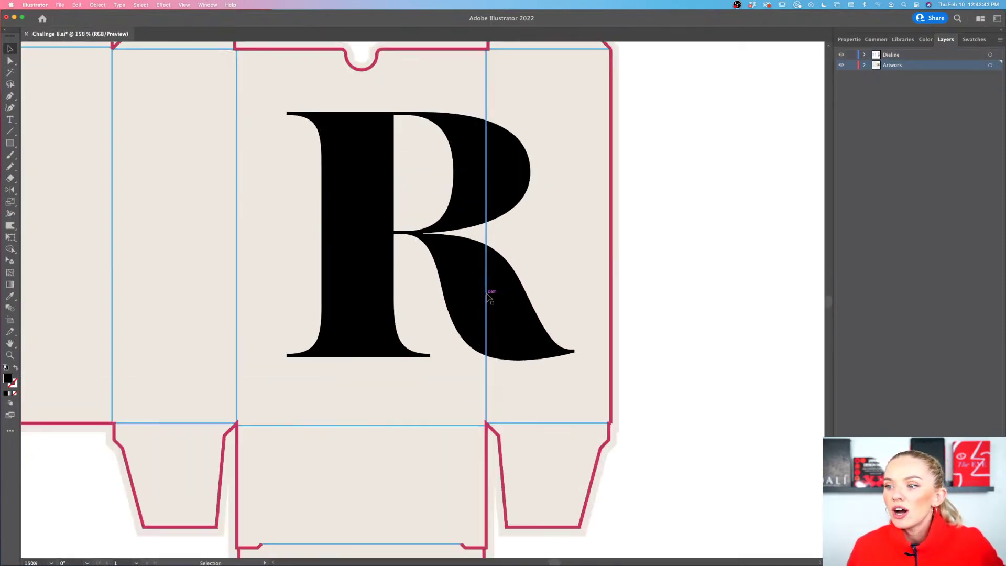
{"action": "scroll", "coordinate": [487, 296], "scroll_direction": "down", "scroll_amount": 2}
{"action": "scroll", "coordinate": [486, 296], "scroll_direction": "right", "scroll_amount": 1}
{"action": "left_click_drag", "start_coordinate": [465, 311], "coordinate": [464, 313]}
{"action": "left_click", "coordinate": [549, 305]}
{"action": "scroll", "coordinate": [548, 304], "scroll_direction": "right", "scroll_amount": 1}
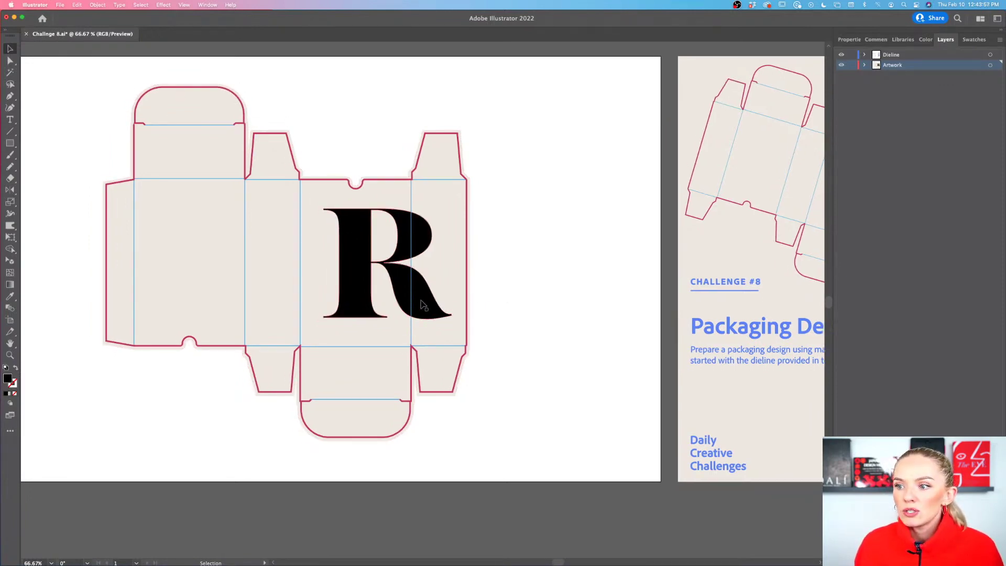
{"action": "left_click_drag", "start_coordinate": [424, 305], "coordinate": [423, 306]}
{"action": "left_click", "coordinate": [551, 290]}
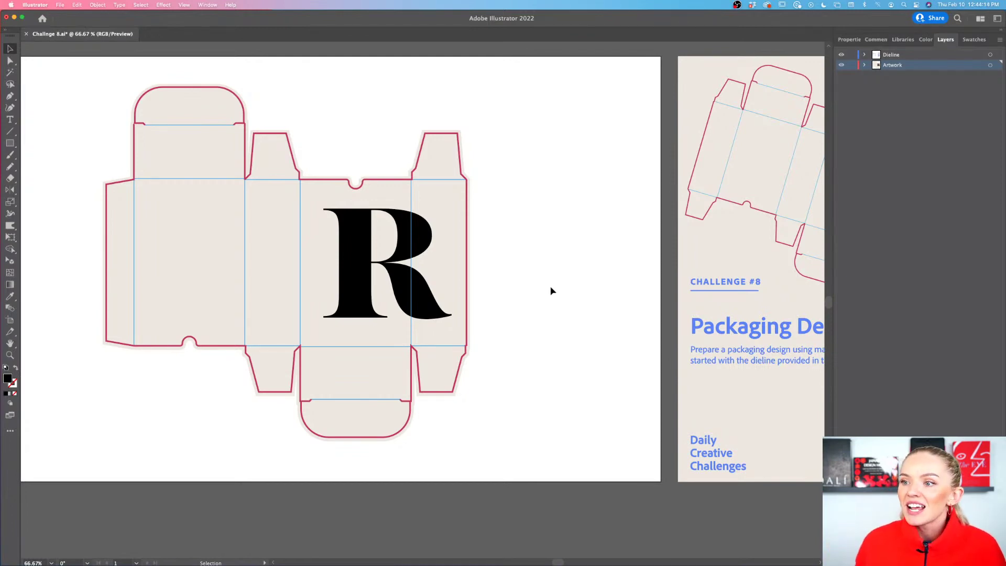
Duplicate the cream box background shape and offset the copy to the right of the original
{"action": "scroll", "coordinate": [551, 291], "scroll_direction": "left", "scroll_amount": 2}
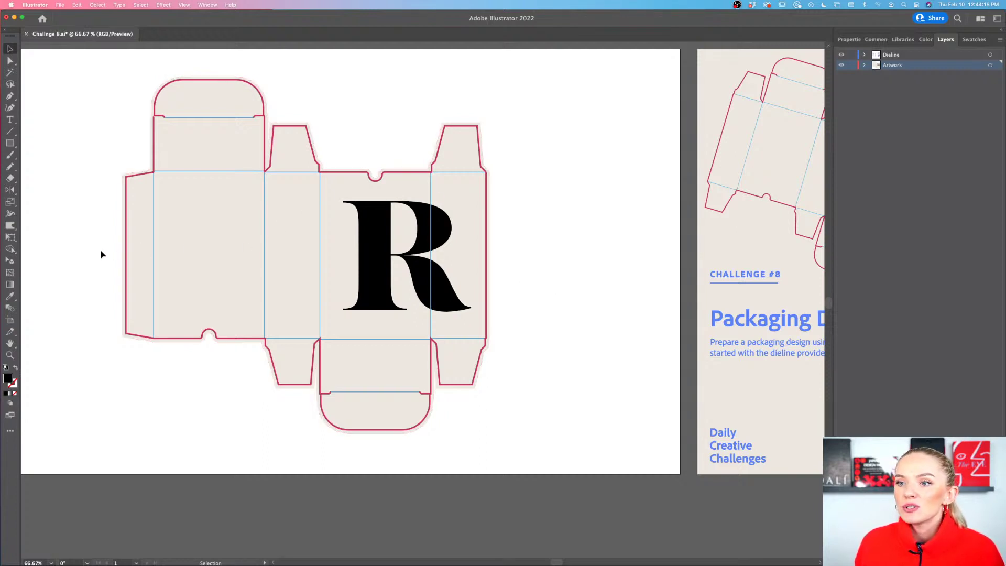
{"action": "left_click", "coordinate": [461, 213]}
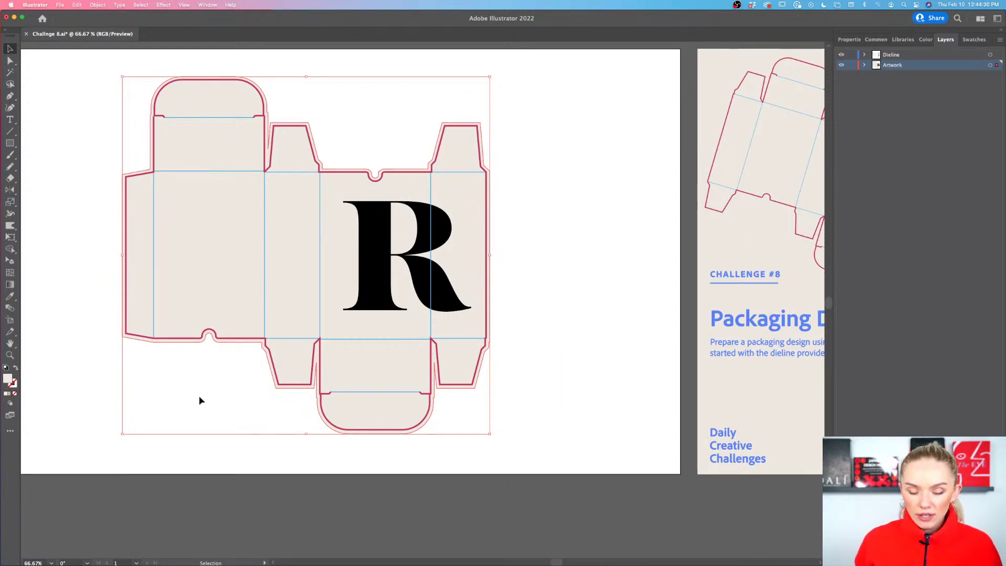
{"action": "key", "text": "super+c"}
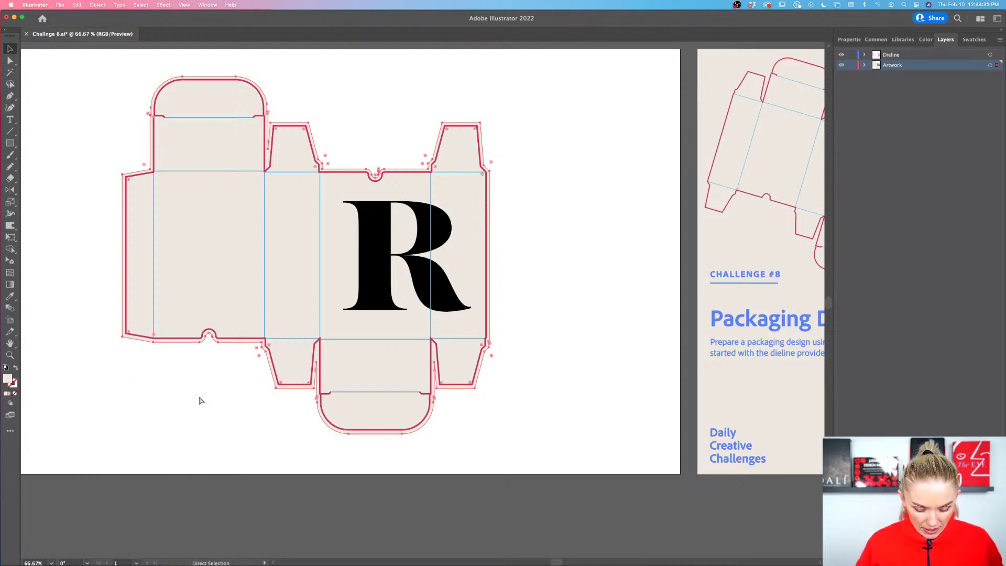
{"action": "key", "text": "super+v"}
{"action": "left_click_drag", "start_coordinate": [566, 366], "coordinate": [619, 334]}
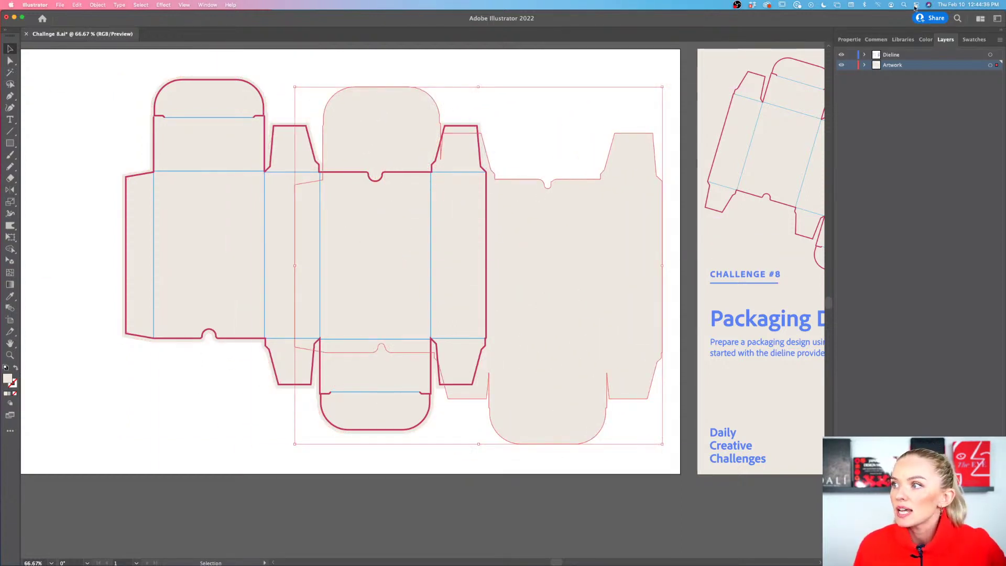
Lock the Dieline layer and move the duplicate box shape below the artboard
{"action": "left_click", "coordinate": [852, 54]}
{"action": "left_click_drag", "start_coordinate": [577, 281], "coordinate": [525, 278]}
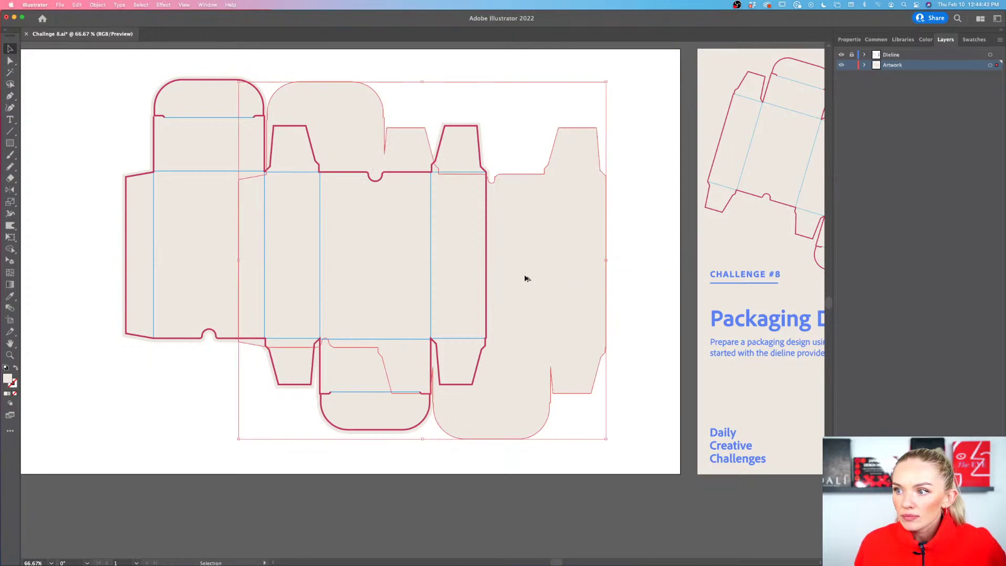
{"action": "key", "text": "super+minus"}
{"action": "key", "text": "super+minus"}
{"action": "scroll", "coordinate": [526, 278], "scroll_direction": "down", "scroll_amount": 2}
{"action": "scroll", "coordinate": [525, 278], "scroll_direction": "right", "scroll_amount": 2}
{"action": "left_click_drag", "start_coordinate": [472, 198], "coordinate": [454, 416]}
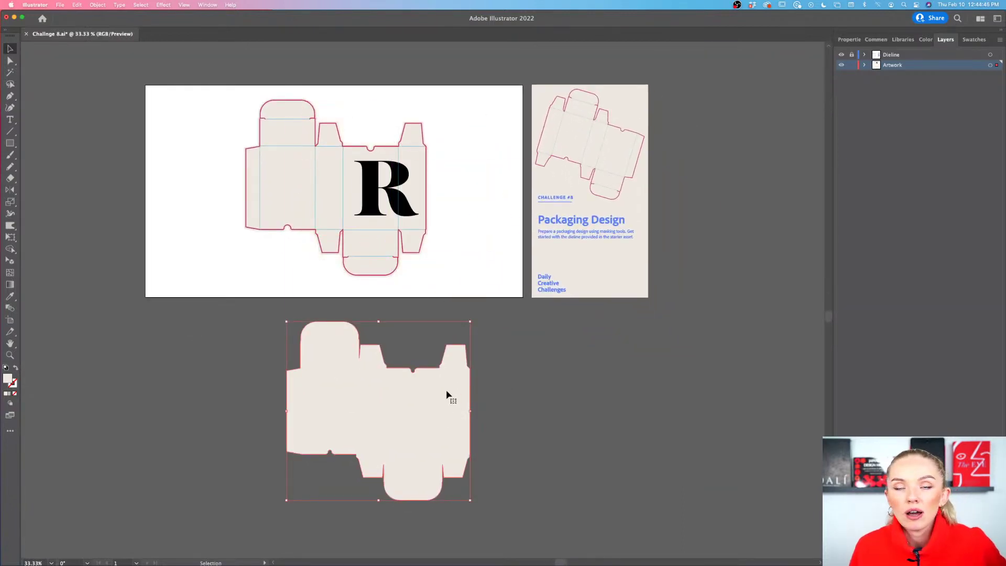
Shift the duplicate box shape slightly to the right beneath the artboard and deselect it
{"action": "scroll", "coordinate": [444, 401], "scroll_direction": "down", "scroll_amount": 2}
{"action": "scroll", "coordinate": [443, 402], "scroll_direction": "up", "scroll_amount": 2}
{"action": "scroll", "coordinate": [445, 403], "scroll_direction": "up", "scroll_amount": 2}
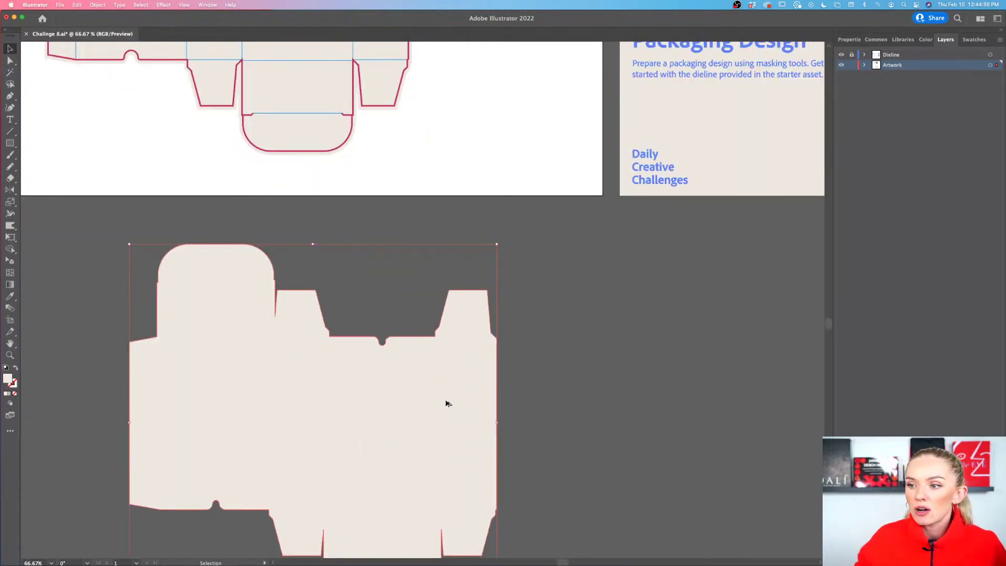
{"action": "scroll", "coordinate": [447, 403], "scroll_direction": "down", "scroll_amount": 5}
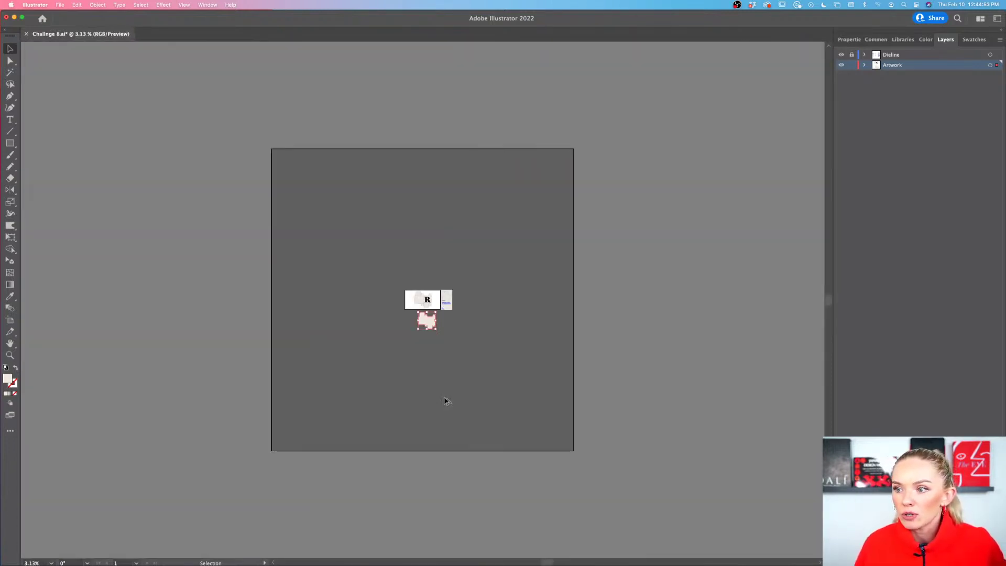
{"action": "scroll", "coordinate": [446, 401], "scroll_direction": "up", "scroll_amount": 2}
{"action": "scroll", "coordinate": [446, 402], "scroll_direction": "up", "scroll_amount": 3}
{"action": "scroll", "coordinate": [415, 229], "scroll_direction": "up", "scroll_amount": 2}
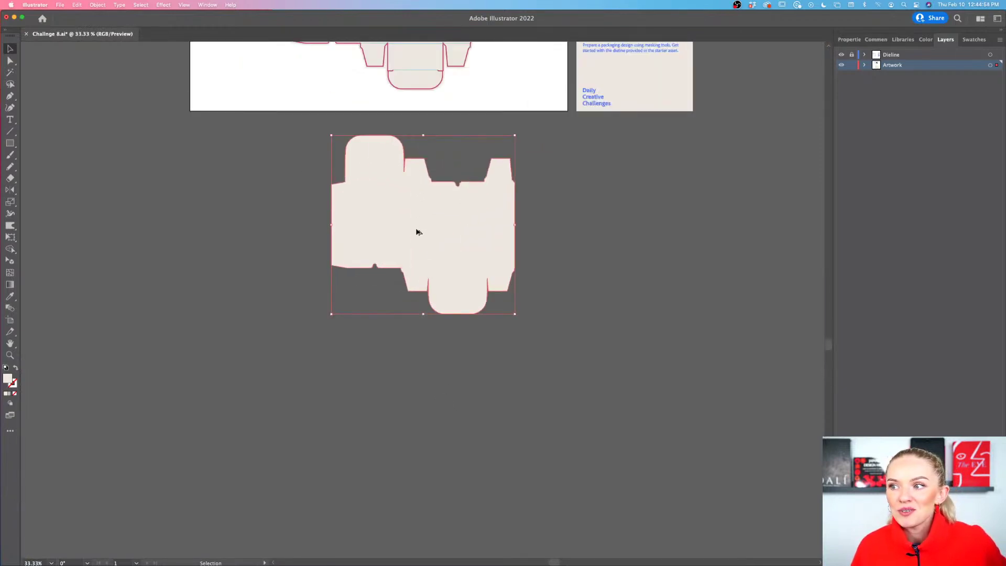
{"action": "scroll", "coordinate": [415, 228], "scroll_direction": "up", "scroll_amount": 2}
{"action": "scroll", "coordinate": [416, 228], "scroll_direction": "left", "scroll_amount": 1}
{"action": "left_click_drag", "start_coordinate": [436, 275], "coordinate": [471, 283]}
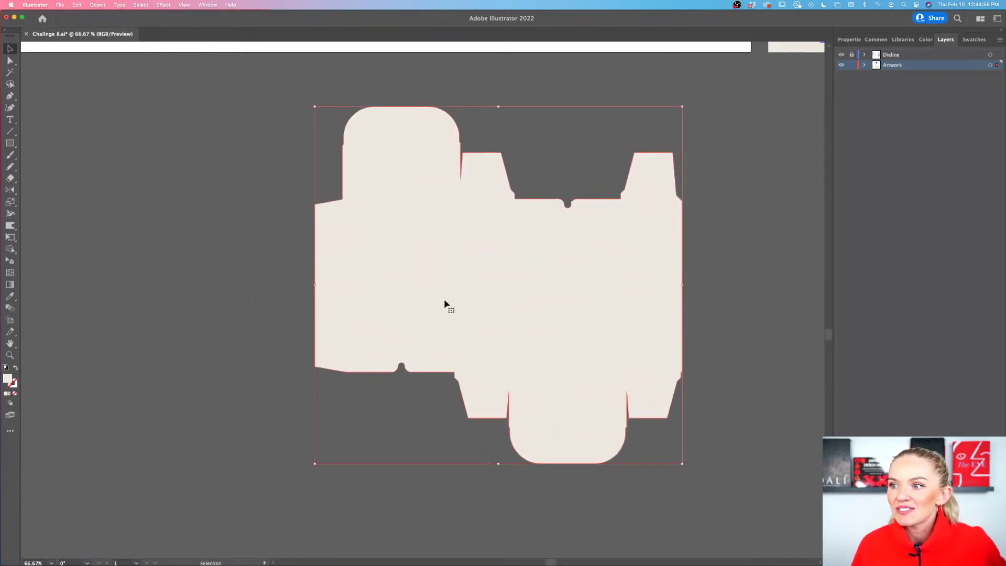
{"action": "left_click", "coordinate": [723, 264]}
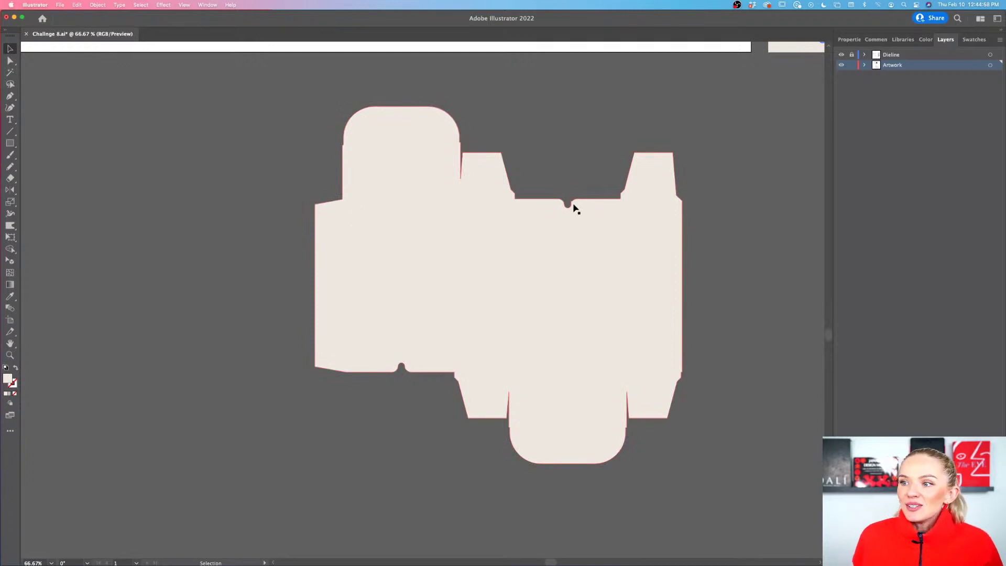
Draw a gently wavy freehand Pencil line across the middle of the duplicate box shape, extending past both side edges
{"action": "scroll", "coordinate": [527, 246], "scroll_direction": "up", "scroll_amount": 2}
{"action": "scroll", "coordinate": [527, 246], "scroll_direction": "up", "scroll_amount": 6}
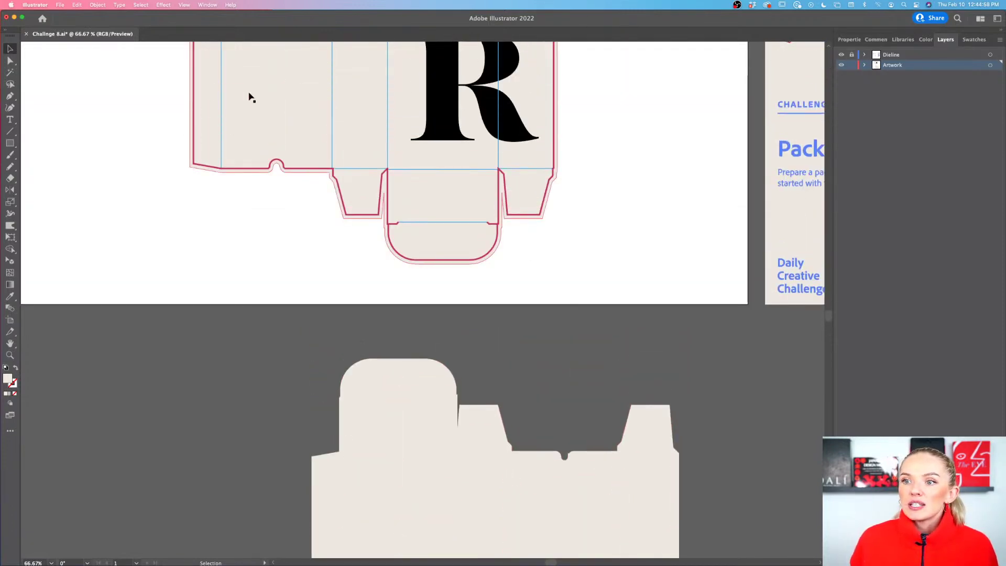
{"action": "scroll", "coordinate": [635, 257], "scroll_direction": "down", "scroll_amount": 7}
{"action": "scroll", "coordinate": [635, 257], "scroll_direction": "right", "scroll_amount": 1}
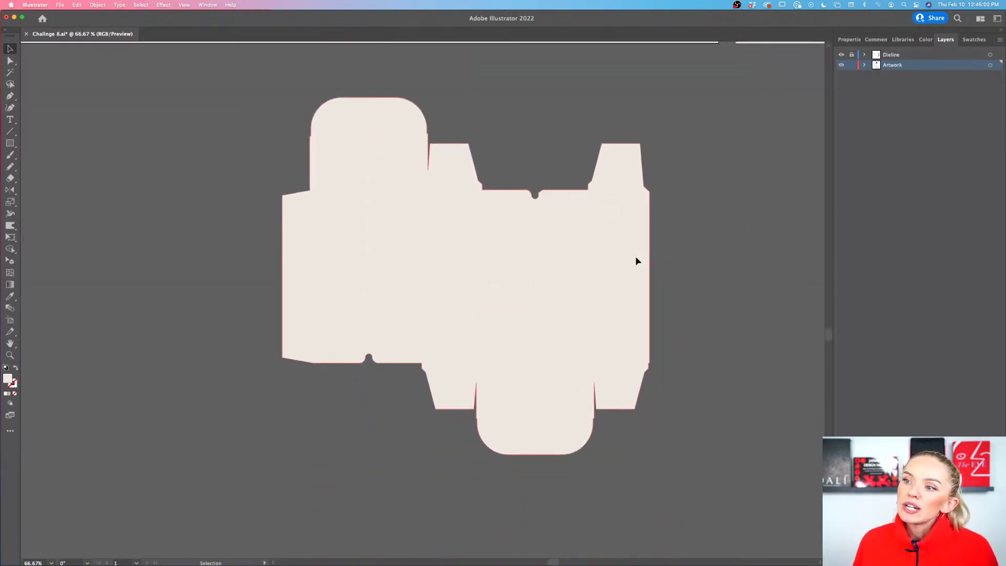
{"action": "scroll", "coordinate": [635, 260], "scroll_direction": "down", "scroll_amount": 1}
{"action": "scroll", "coordinate": [635, 260], "scroll_direction": "left", "scroll_amount": 1}
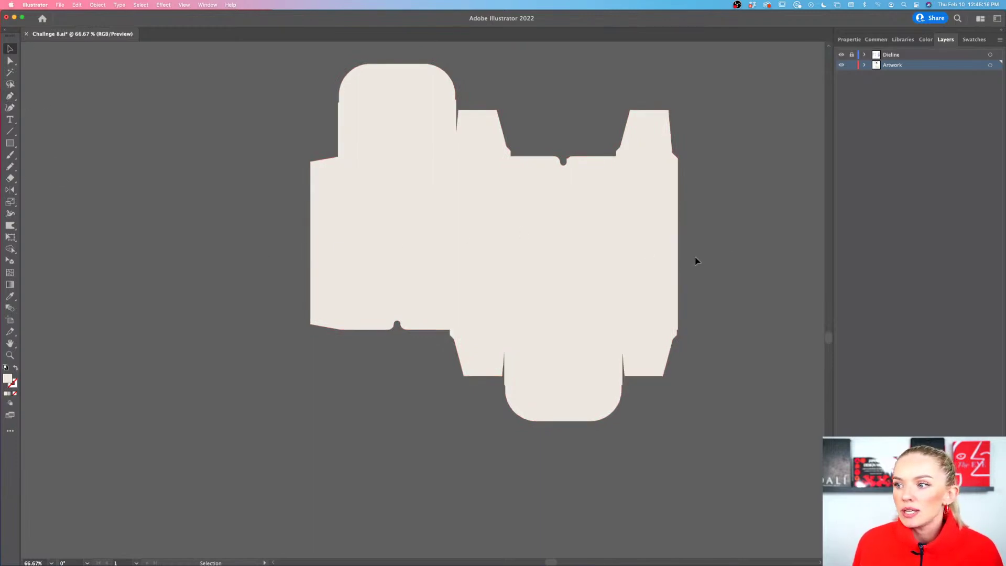
{"action": "left_click", "coordinate": [10, 167]}
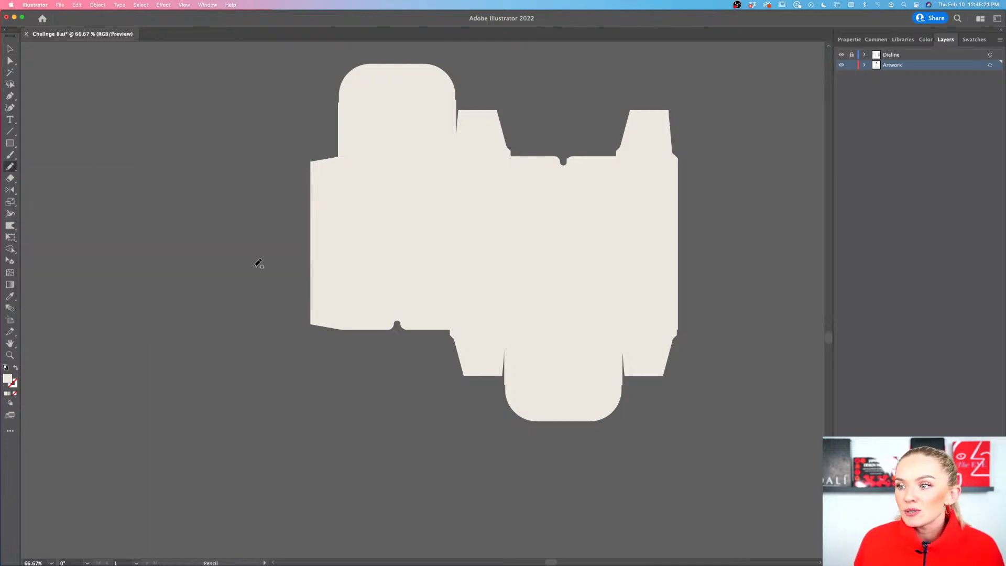
{"action": "mouse_move", "coordinate": [253, 262]}
{"action": "left_mouse_down"}
{"action": "mouse_move", "coordinate": [290, 251]}
{"action": "mouse_move", "coordinate": [763, 242]}
{"action": "left_mouse_up"}
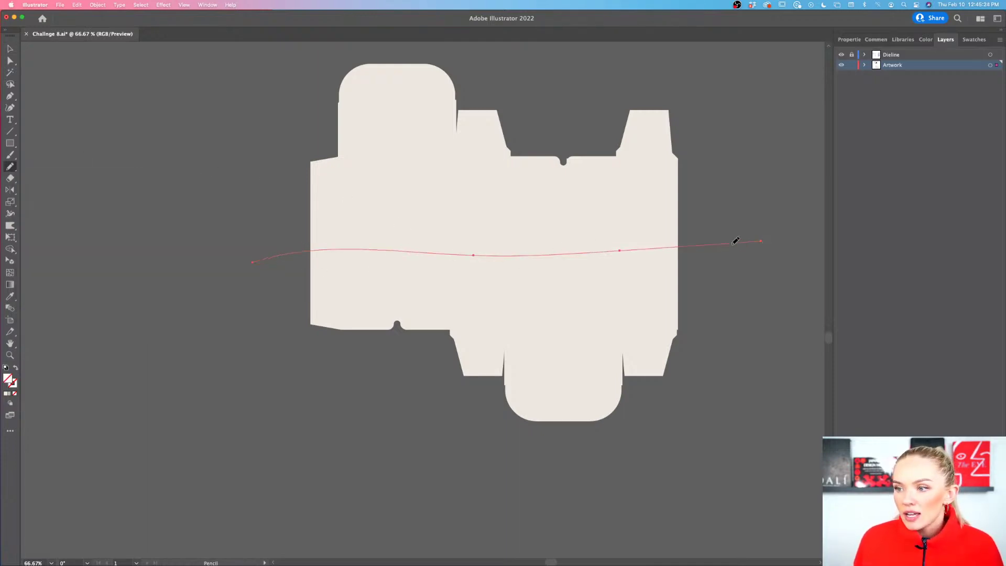
Replace the Pencil line with a deeper two-crest wave spanning the duplicate box shape, and divide the shape along it with Pathfinder Divide
{"action": "key", "text": "ctrl+z"}
{"action": "mouse_move", "coordinate": [269, 261]}
{"action": "left_mouse_down"}
{"action": "mouse_move", "coordinate": [329, 215]}
{"action": "mouse_move", "coordinate": [437, 248]}
{"action": "mouse_move", "coordinate": [551, 216]}
{"action": "mouse_move", "coordinate": [665, 245]}
{"action": "mouse_move", "coordinate": [726, 219]}
{"action": "left_mouse_up"}
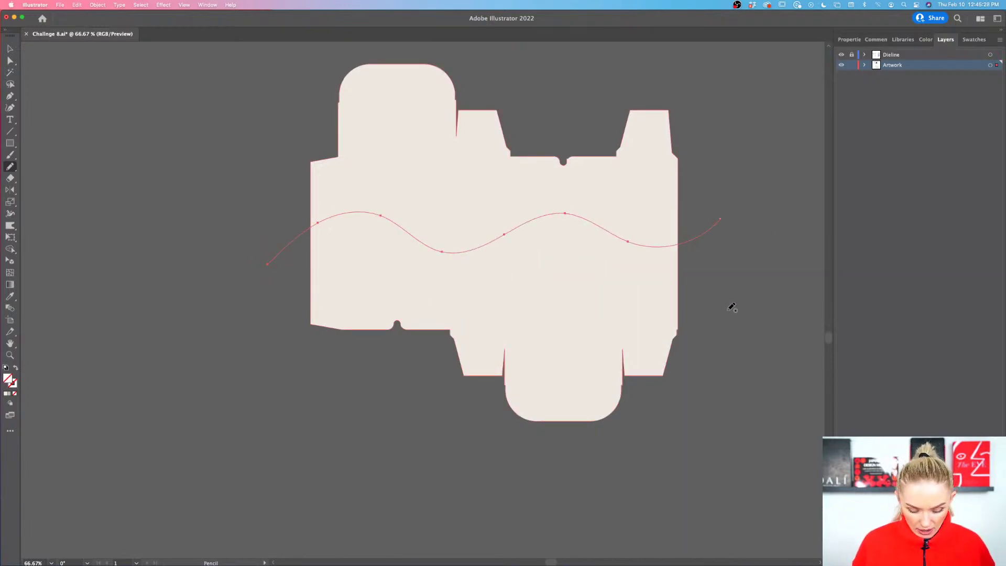
{"action": "key", "text": "v"}
{"action": "key", "text": "ctrl+a"}
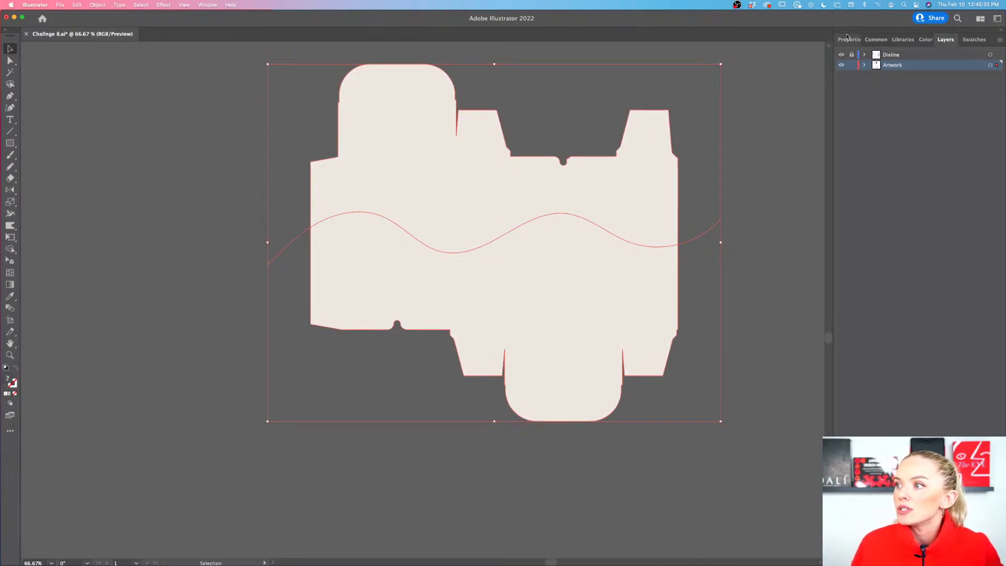
{"action": "left_click", "coordinate": [846, 38]}
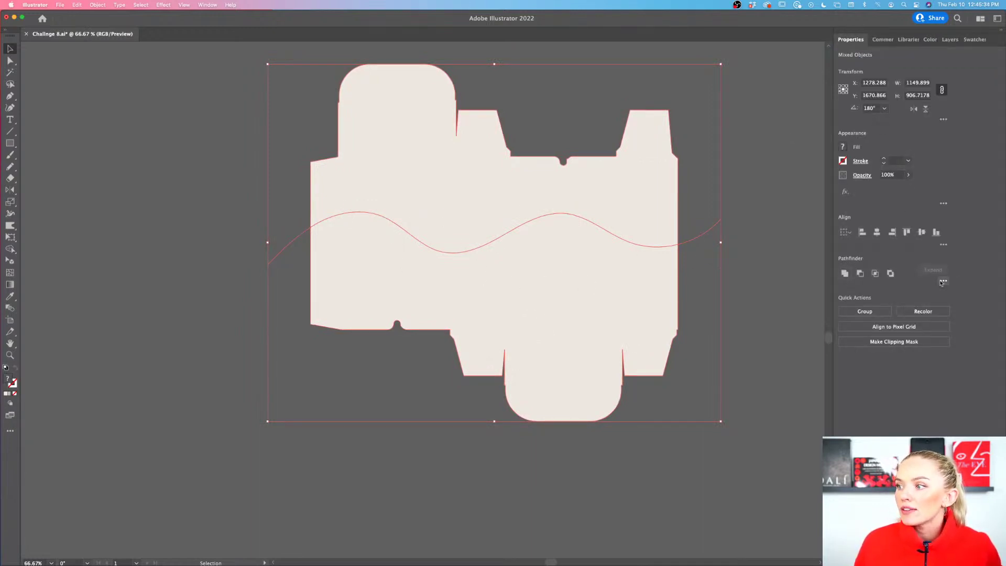
{"action": "left_click", "coordinate": [943, 281]}
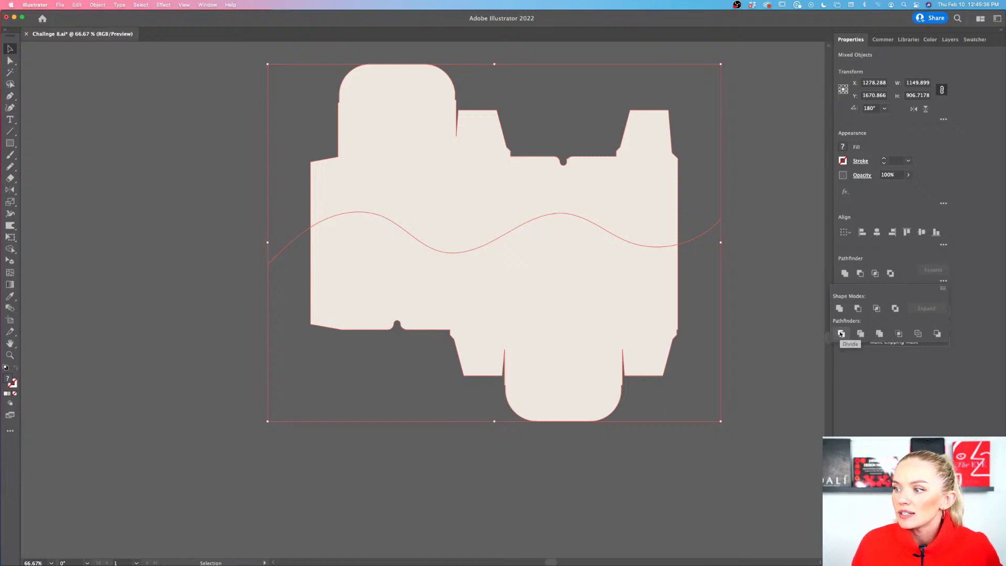
{"action": "left_click", "coordinate": [841, 333]}
{"action": "left_click", "coordinate": [753, 357]}
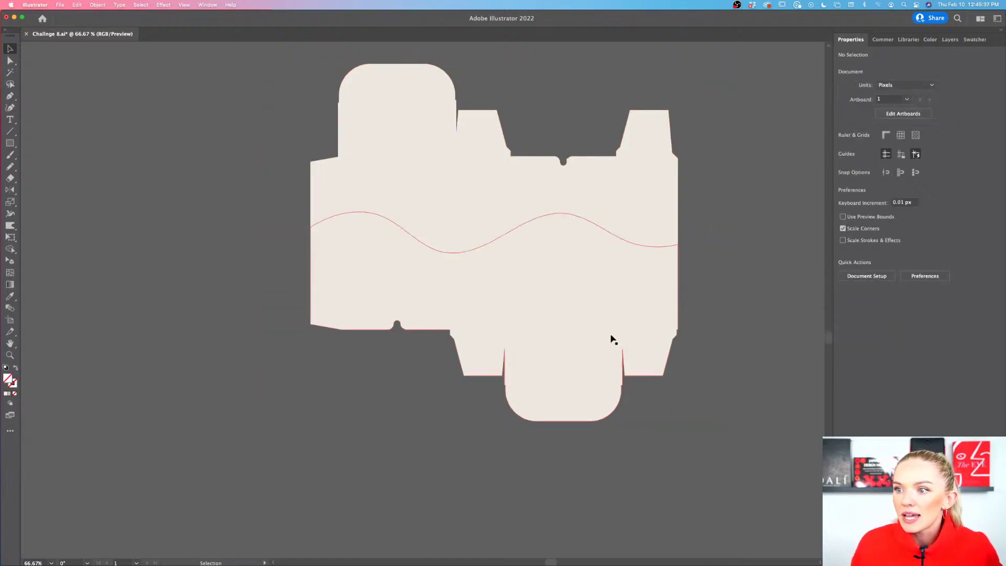
Try moving the piece below the wavy cut slightly downward within the divided group, undo the move, and leave isolation mode
{"action": "left_click", "coordinate": [612, 339]}
{"action": "double_click", "coordinate": [550, 303]}
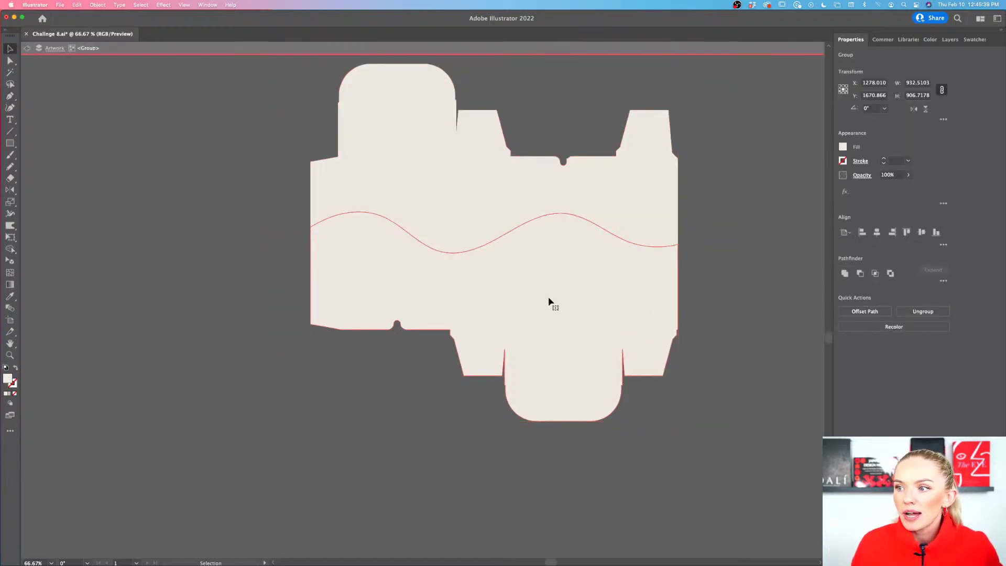
{"action": "left_click", "coordinate": [575, 292]}
{"action": "left_click_drag", "start_coordinate": [574, 292], "coordinate": [578, 309]}
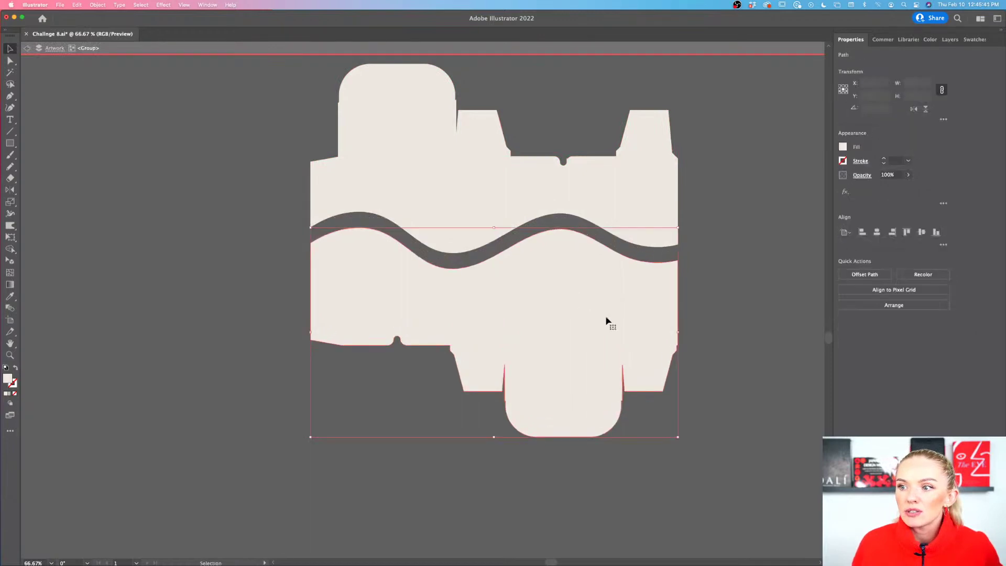
{"action": "key", "text": "super+z"}
{"action": "left_click", "coordinate": [724, 316]}
{"action": "key", "text": "Escape"}
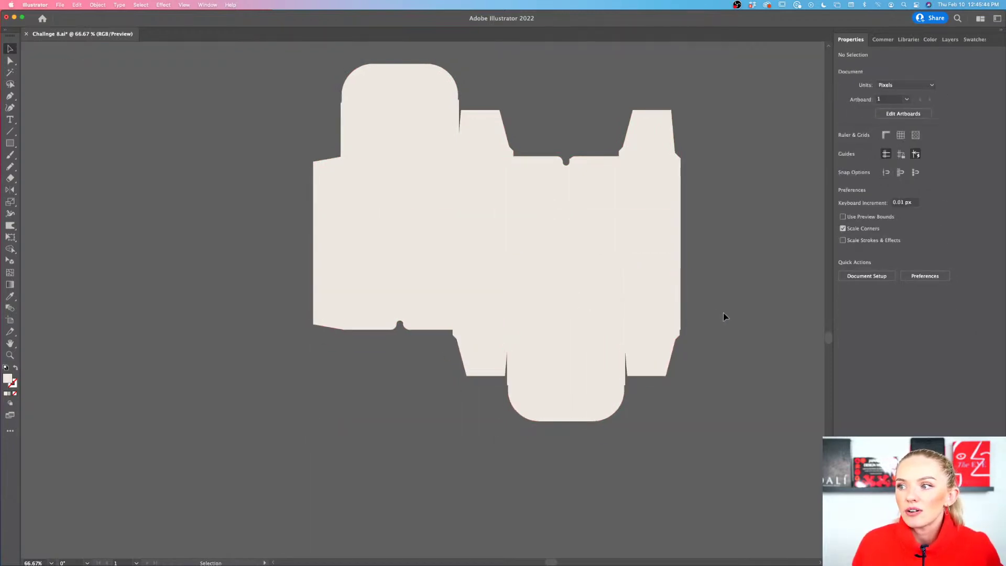
Delete the piece above the wavy cut from the divided group and leave isolation mode
{"action": "key", "text": "super+minus"}
{"action": "double_click", "coordinate": [563, 211]}
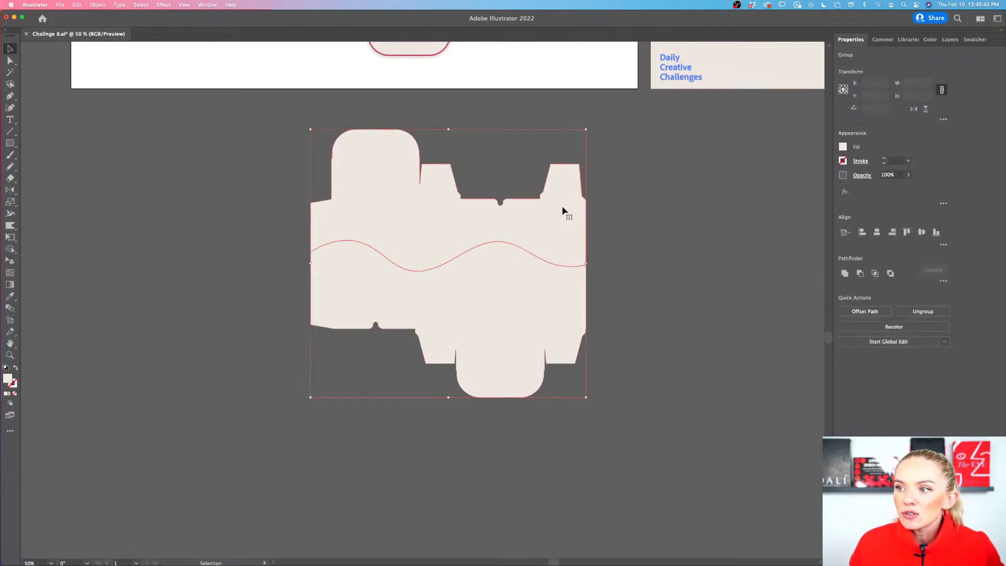
{"action": "key", "text": "Delete"}
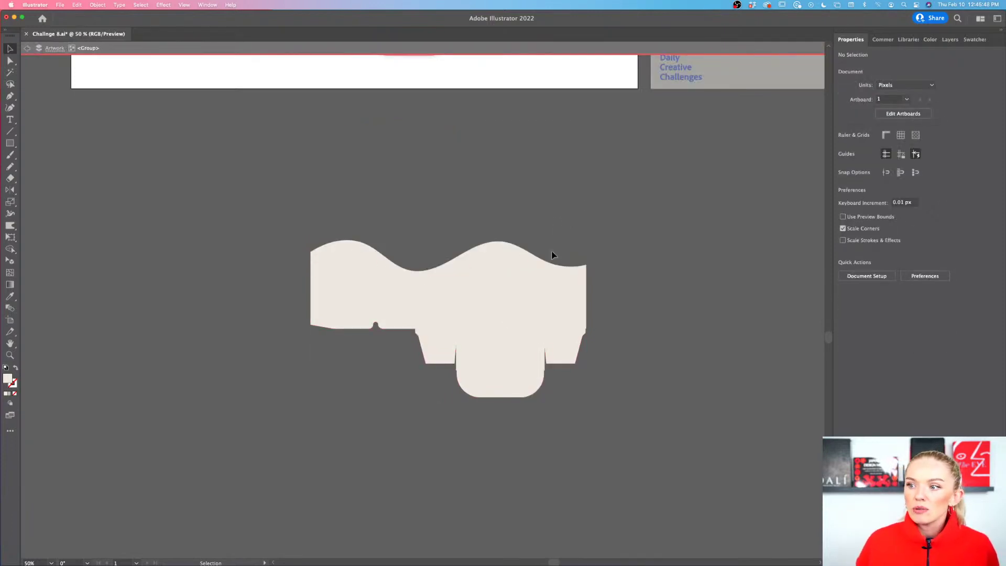
{"action": "left_click", "coordinate": [583, 302]}
{"action": "double_click", "coordinate": [667, 305]}
Move the remaining wavy lower piece onto the dieline, aligning its outline with the lower edge of the original box background
{"action": "scroll", "coordinate": [667, 305], "scroll_direction": "up", "scroll_amount": 2}
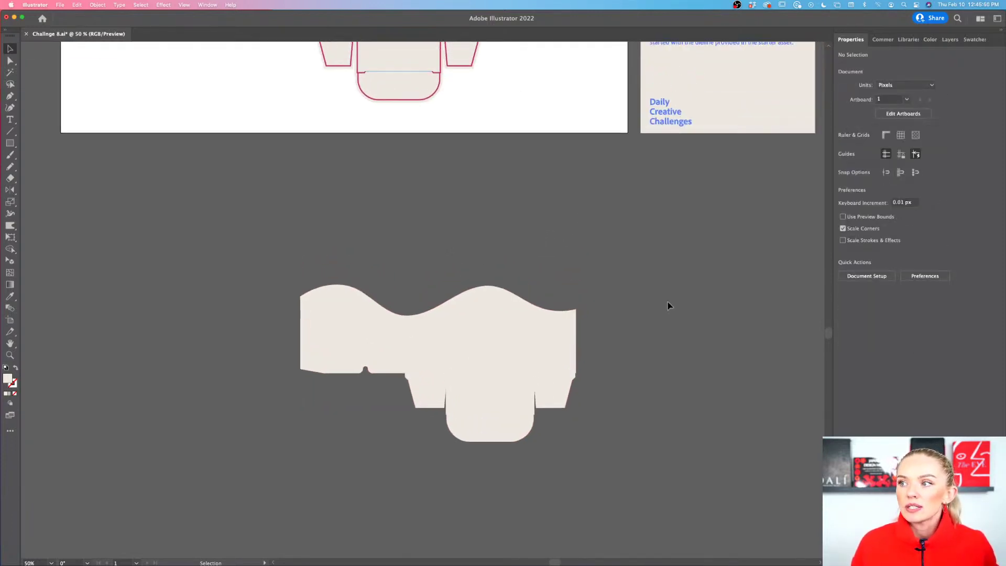
{"action": "key", "text": "super+minus"}
{"action": "left_click_drag", "start_coordinate": [379, 433], "coordinate": [353, 202]}
{"action": "scroll", "coordinate": [352, 202], "scroll_direction": "up", "scroll_amount": 5}
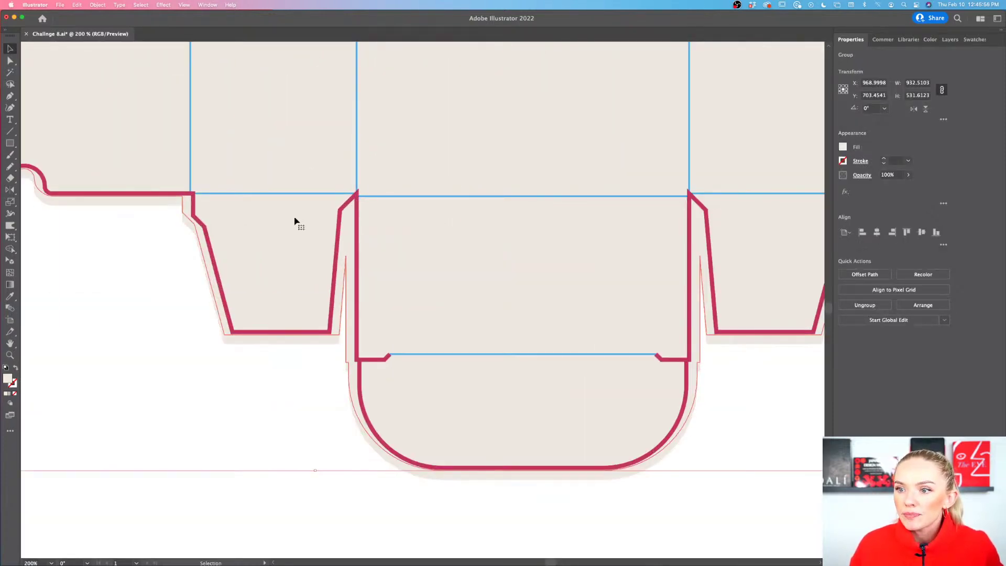
{"action": "left_click_drag", "start_coordinate": [322, 112], "coordinate": [322, 125]}
{"action": "scroll", "coordinate": [330, 135], "scroll_direction": "down", "scroll_amount": 5}
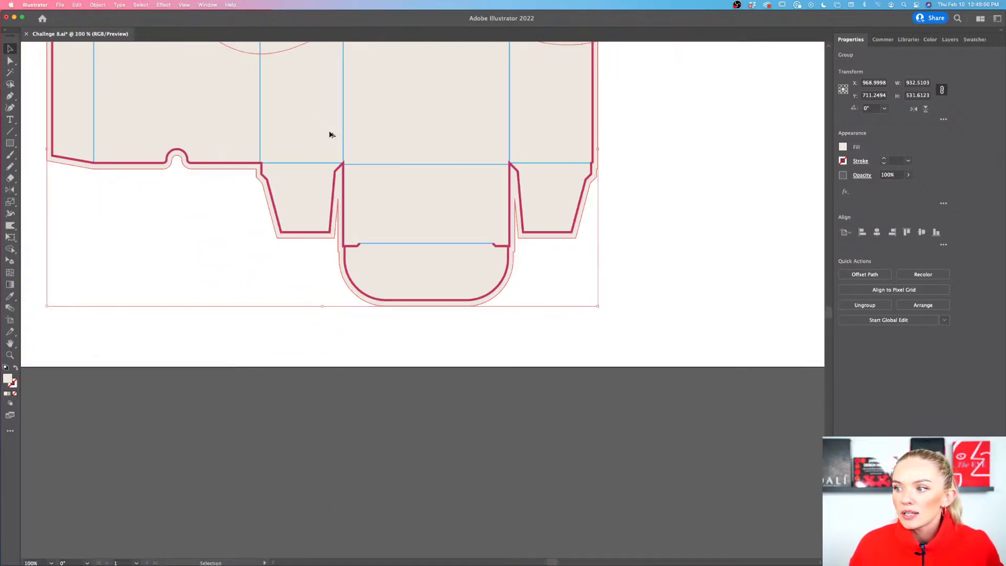
{"action": "scroll", "coordinate": [330, 135], "scroll_direction": "down", "scroll_amount": 3}
{"action": "scroll", "coordinate": [332, 135], "scroll_direction": "up", "scroll_amount": 2}
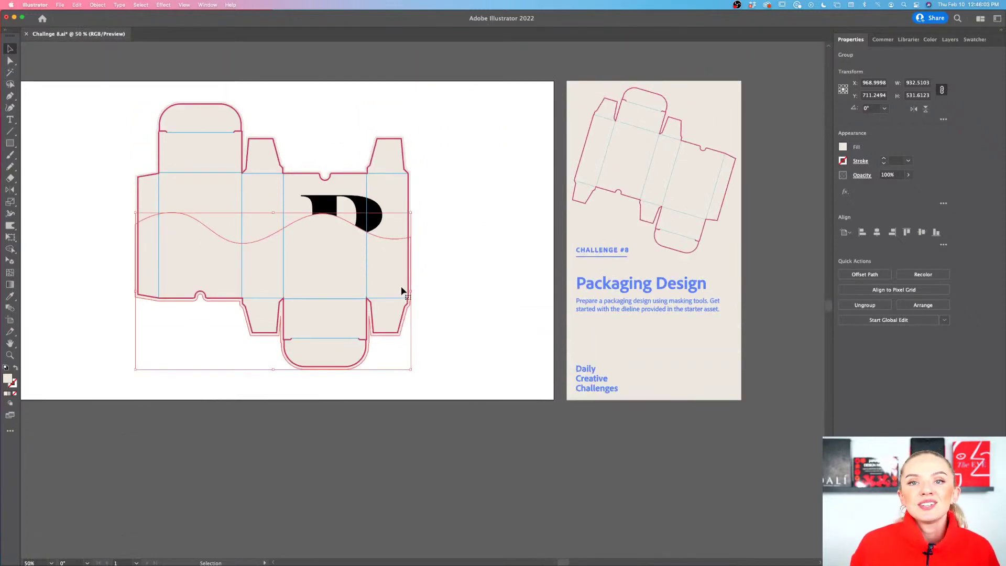
Fill the wavy lower piece with the blue sampled from the "Packaging Design" heading
{"action": "key", "text": "i"}
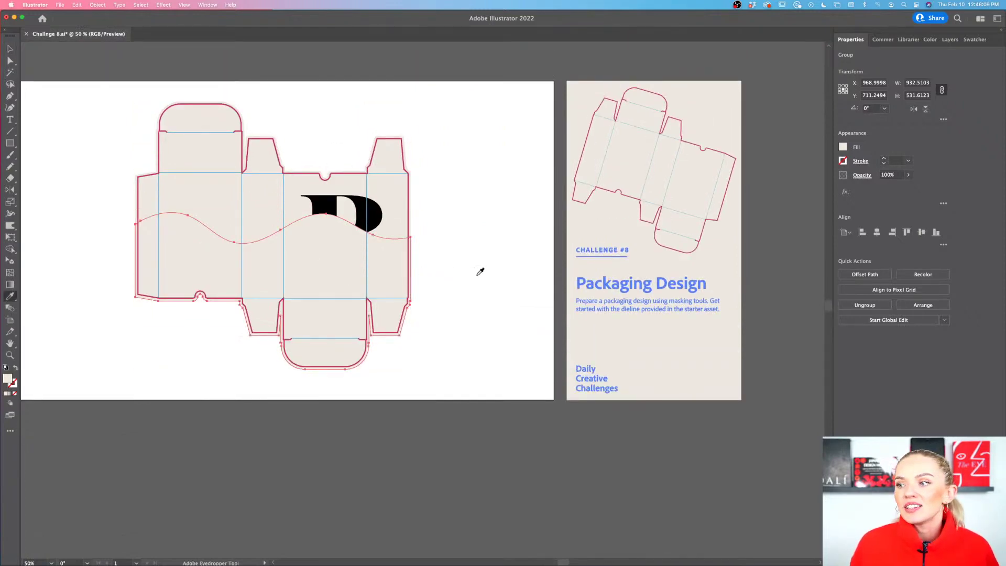
{"action": "left_click", "coordinate": [580, 281]}
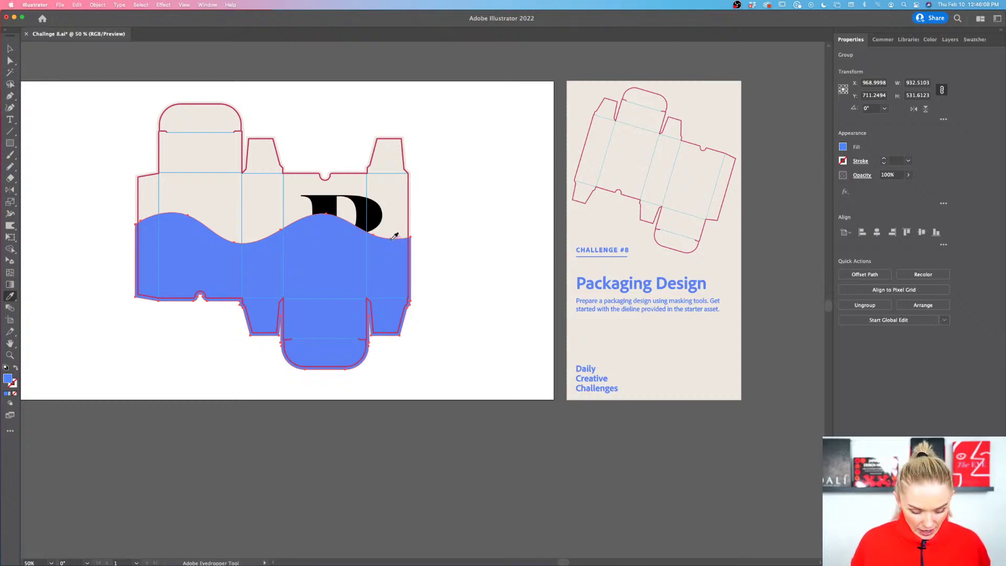
{"action": "key", "text": "v"}
Bring the large R in front of the blue wave shape and deselect it
{"action": "left_click", "coordinate": [379, 220]}
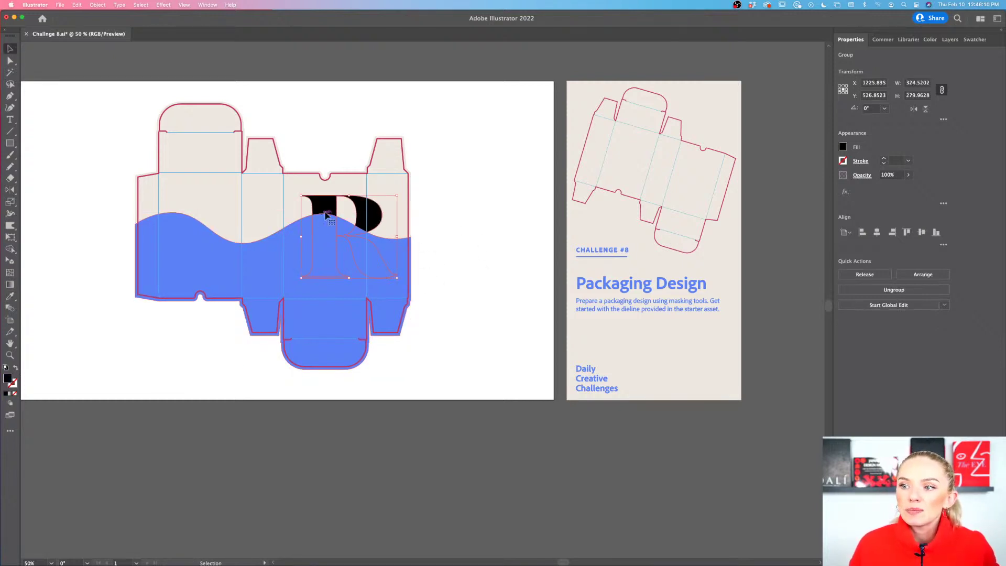
{"action": "right_click", "coordinate": [372, 217]}
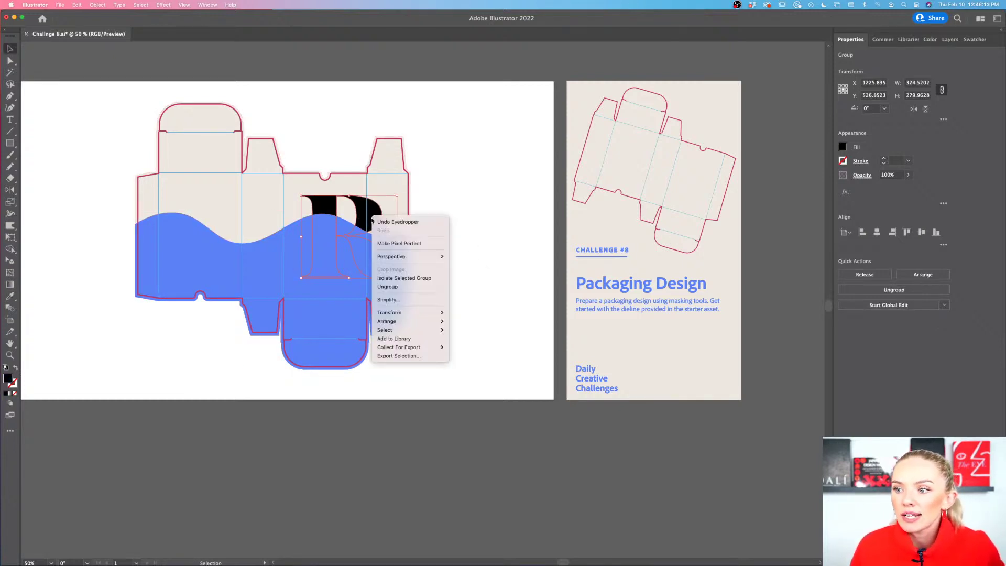
{"action": "mouse_move", "coordinate": [398, 321]}
{"action": "left_click", "coordinate": [462, 320]}
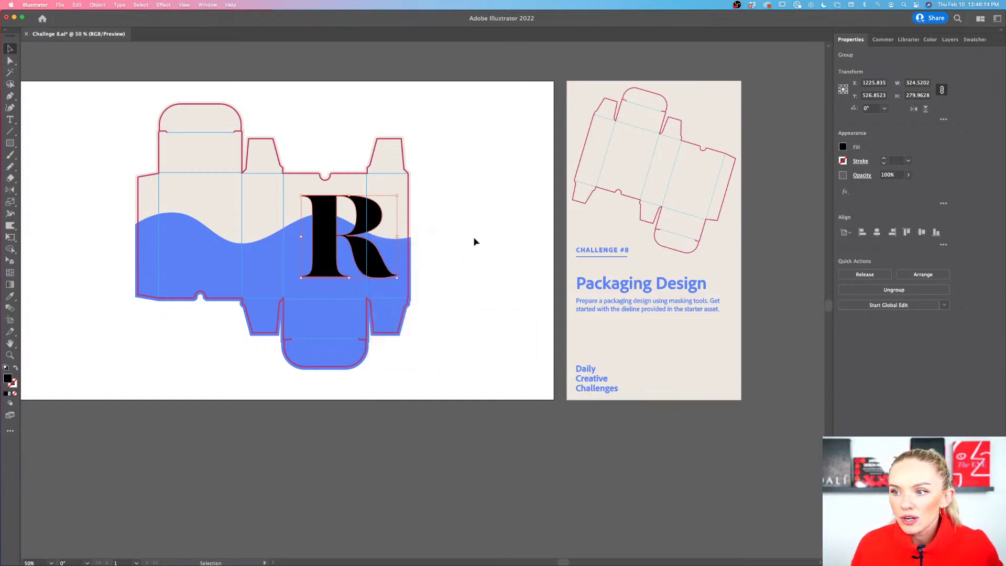
{"action": "left_click", "coordinate": [475, 236]}
Recolor the large R with the white sampled from the artboard and deselect it
{"action": "left_click", "coordinate": [390, 274]}
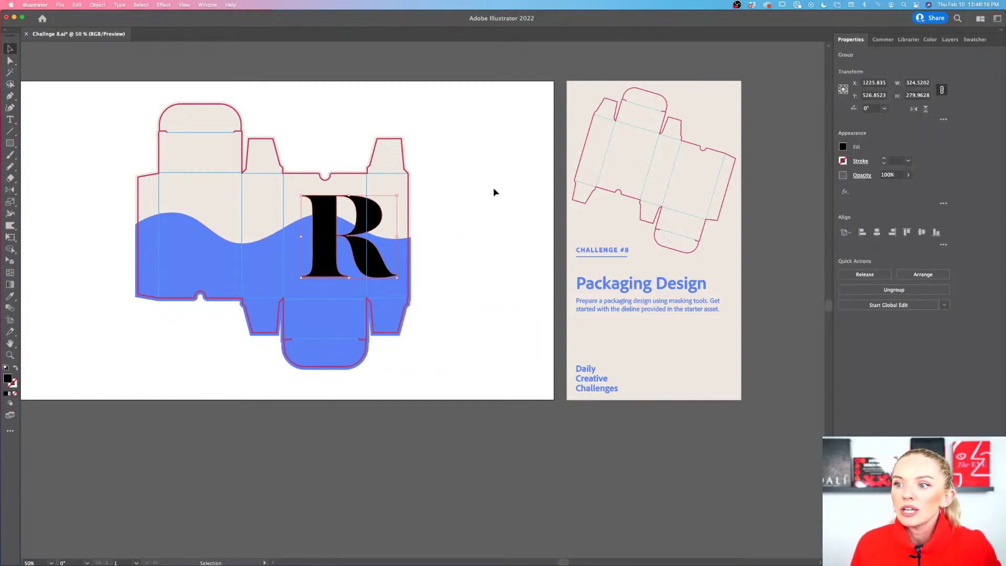
{"action": "key", "text": "i"}
{"action": "left_click", "coordinate": [478, 212]}
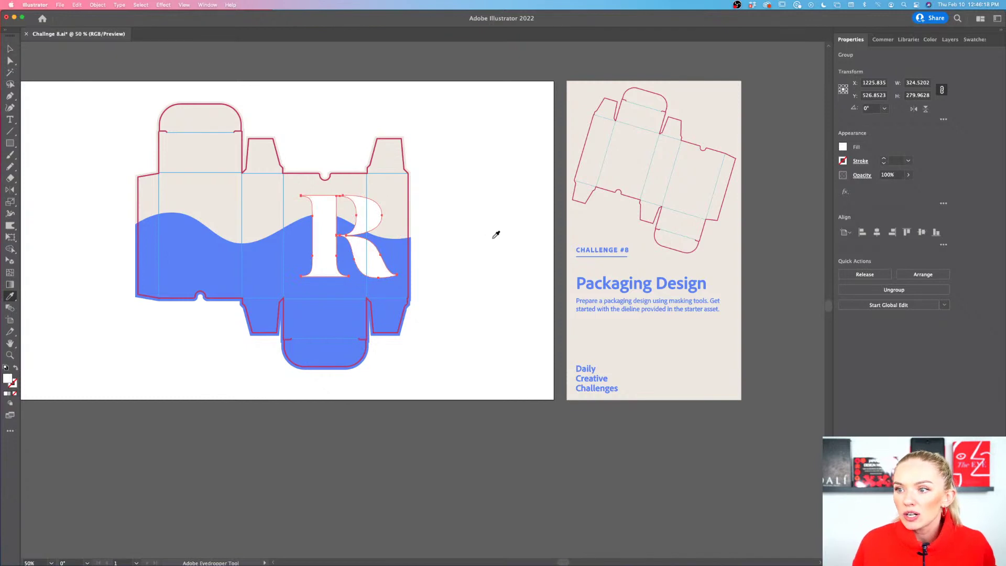
{"action": "key", "text": "v"}
{"action": "left_click", "coordinate": [485, 238]}
{"action": "scroll", "coordinate": [474, 235], "scroll_direction": "left", "scroll_amount": 3}
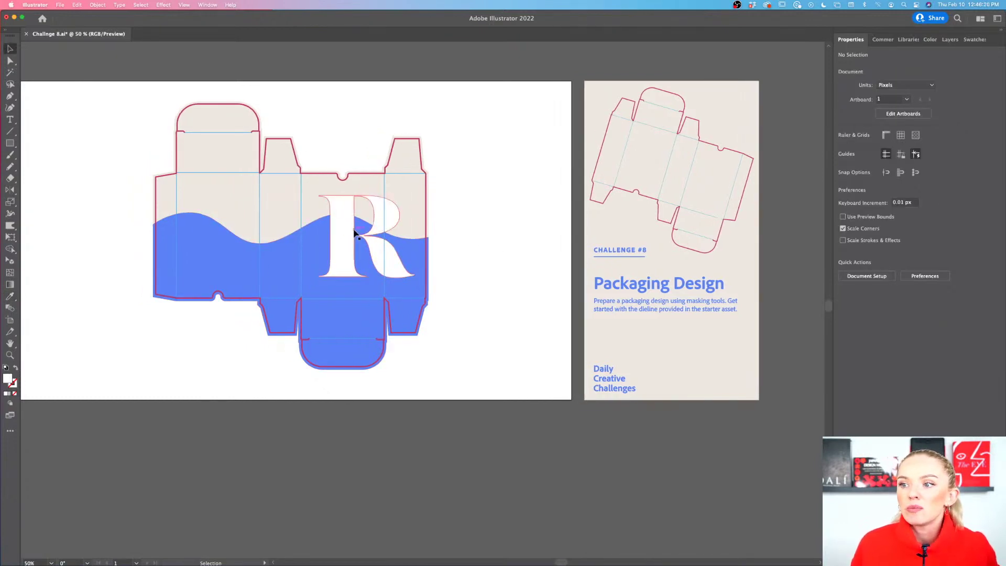
Examine how the white R and the blue wave sit across the panels, flaps and bleed of the box
{"action": "key", "text": "super+equal"}
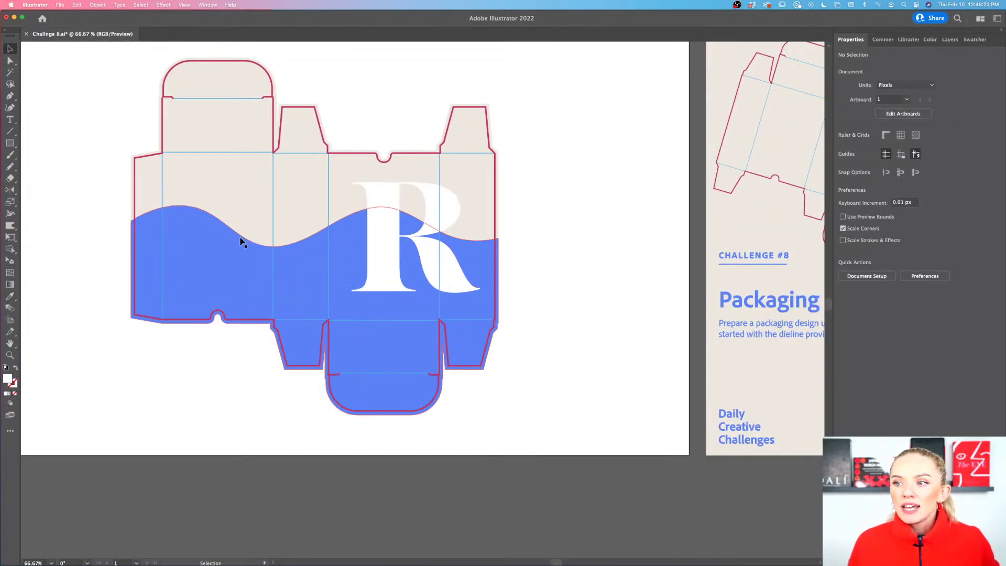
{"action": "key", "text": "super+equal"}
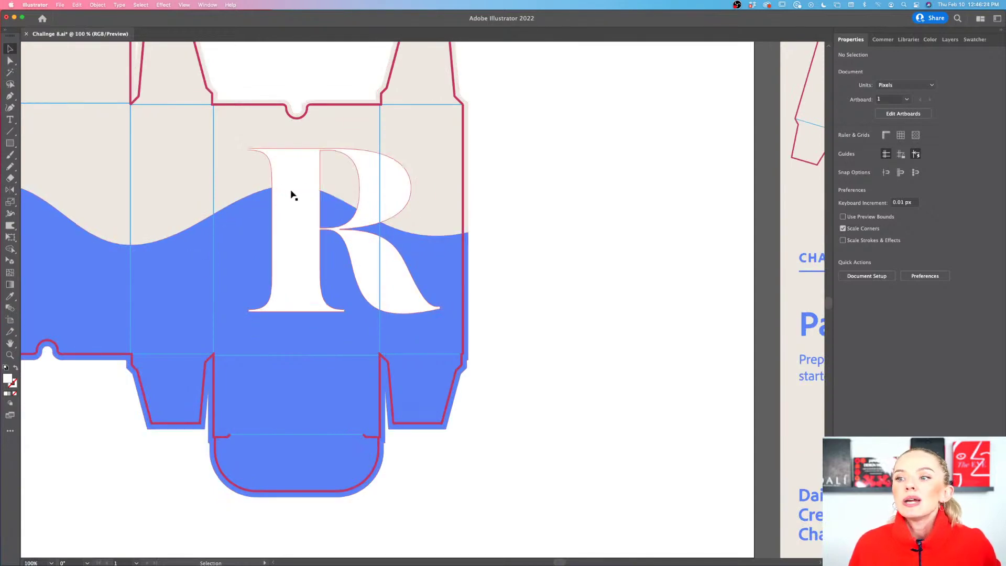
{"action": "scroll", "coordinate": [352, 221], "scroll_direction": "left", "scroll_amount": 1}
{"action": "scroll", "coordinate": [352, 221], "scroll_direction": "left", "scroll_amount": 8}
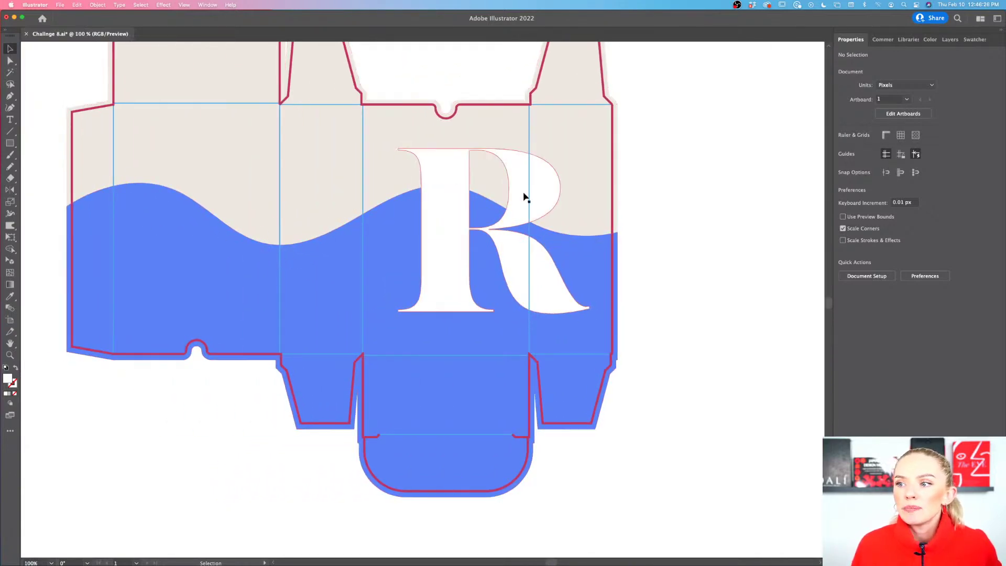
{"action": "scroll", "coordinate": [704, 216], "scroll_direction": "up", "scroll_amount": 5}
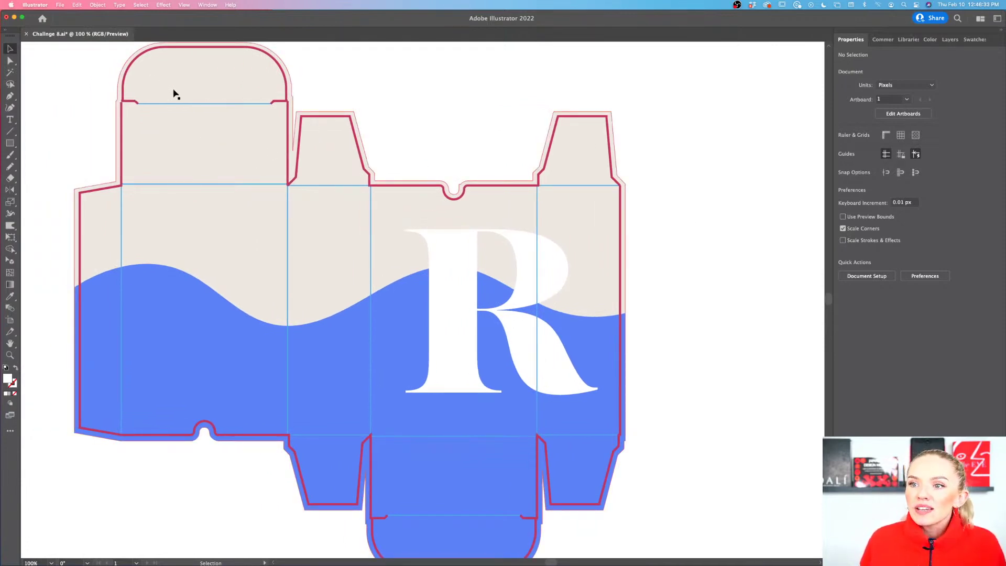
{"action": "scroll", "coordinate": [213, 76], "scroll_direction": "up", "scroll_amount": 2}
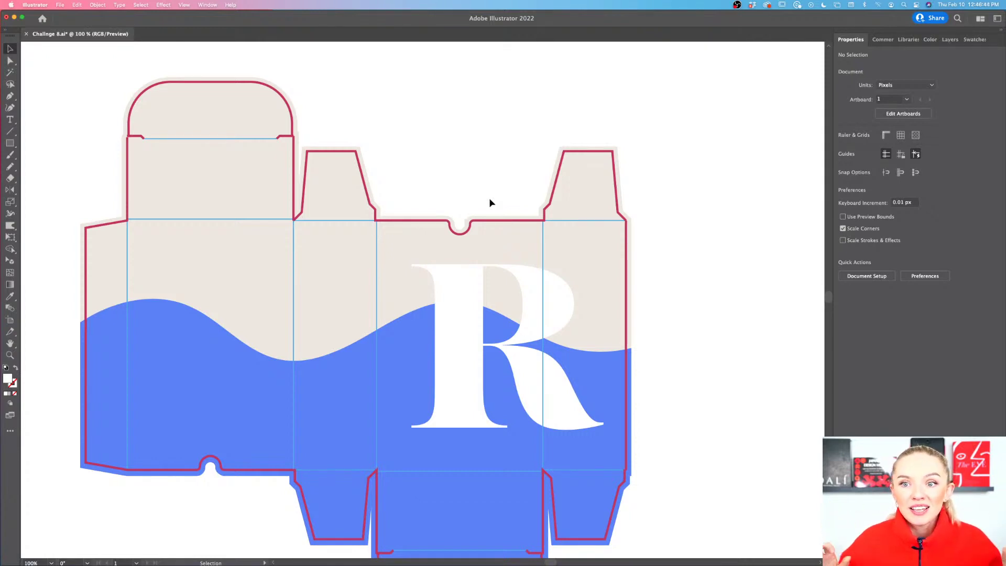
{"action": "scroll", "coordinate": [498, 197], "scroll_direction": "down", "scroll_amount": 4}
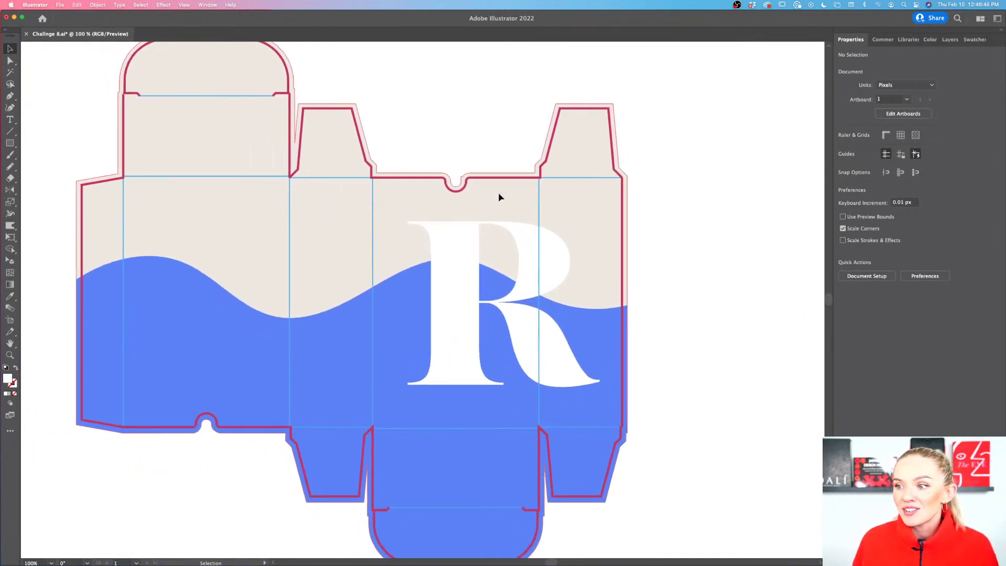
{"action": "scroll", "coordinate": [683, 281], "scroll_direction": "up", "scroll_amount": 4}
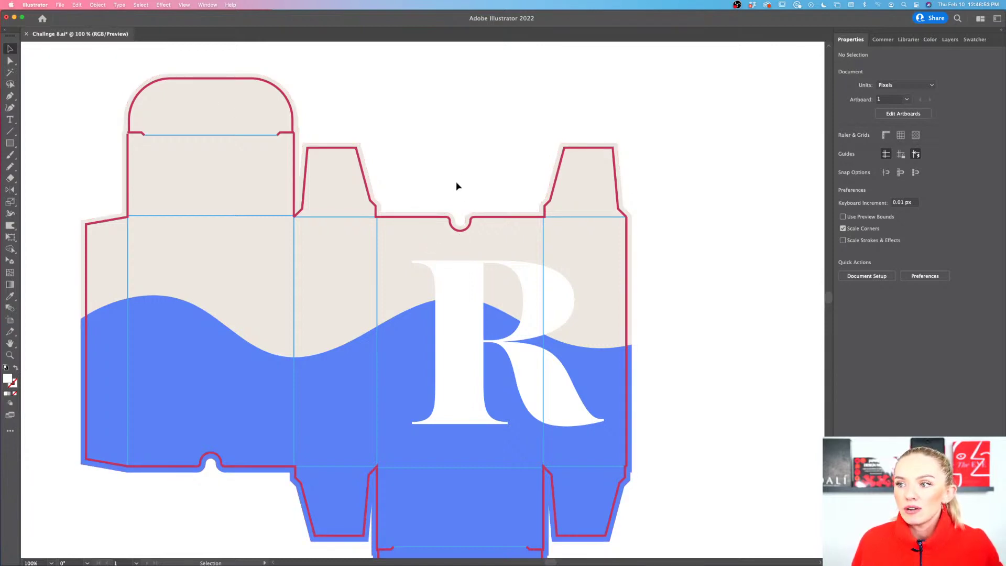
{"action": "scroll", "coordinate": [474, 151], "scroll_direction": "right", "scroll_amount": 2}
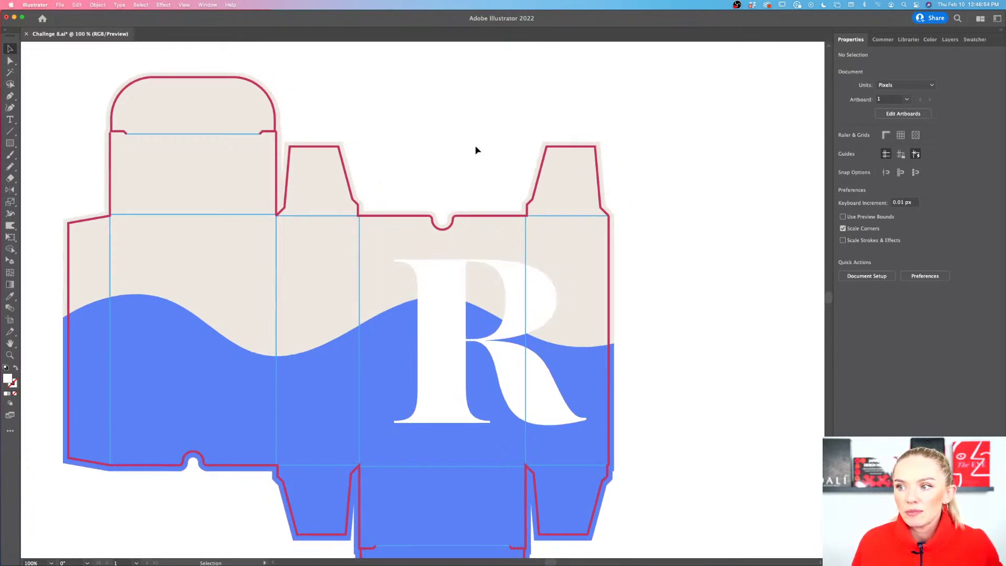
Draw a circle about 55 px wide in the empty artboard space beside the box, and fill it with the "Packaging Design" heading's blue
{"action": "scroll", "coordinate": [475, 149], "scroll_direction": "down", "scroll_amount": 2}
{"action": "scroll", "coordinate": [474, 150], "scroll_direction": "right", "scroll_amount": 6}
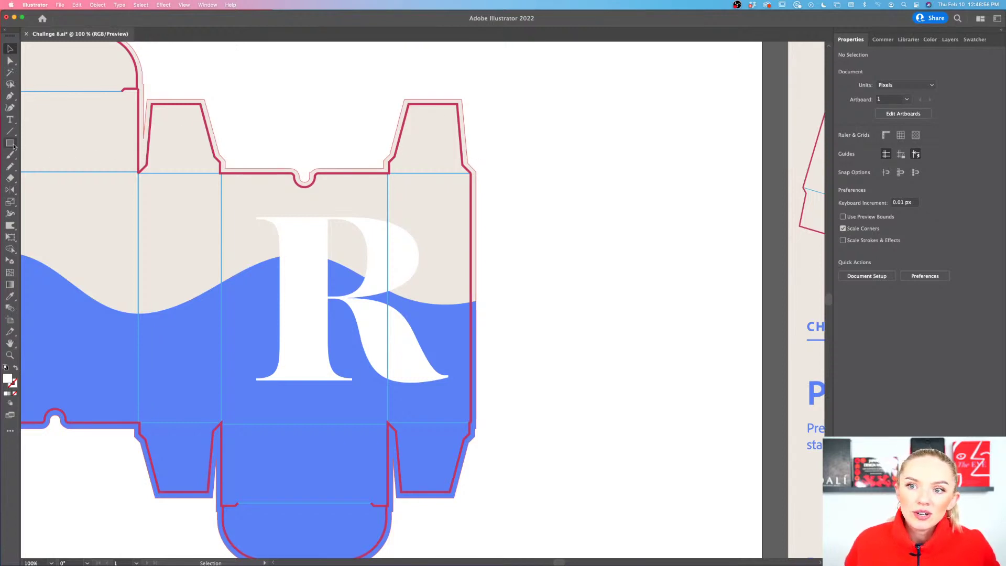
{"action": "left_click", "coordinate": [11, 143]}
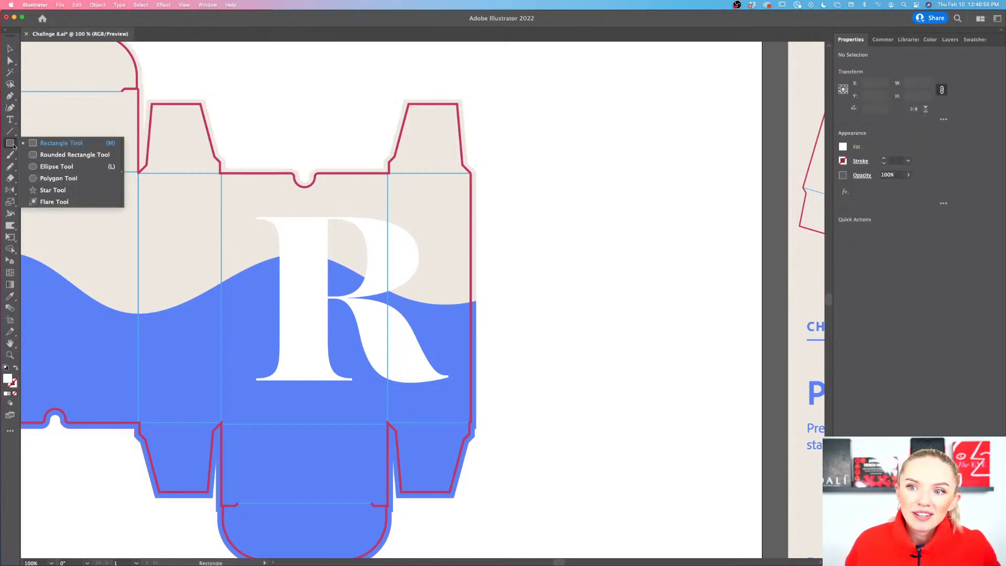
{"action": "left_click", "coordinate": [55, 167]}
{"action": "left_click_drag", "start_coordinate": [504, 155], "coordinate": [534, 193]}
{"action": "scroll", "coordinate": [532, 191], "scroll_direction": "right", "scroll_amount": 5}
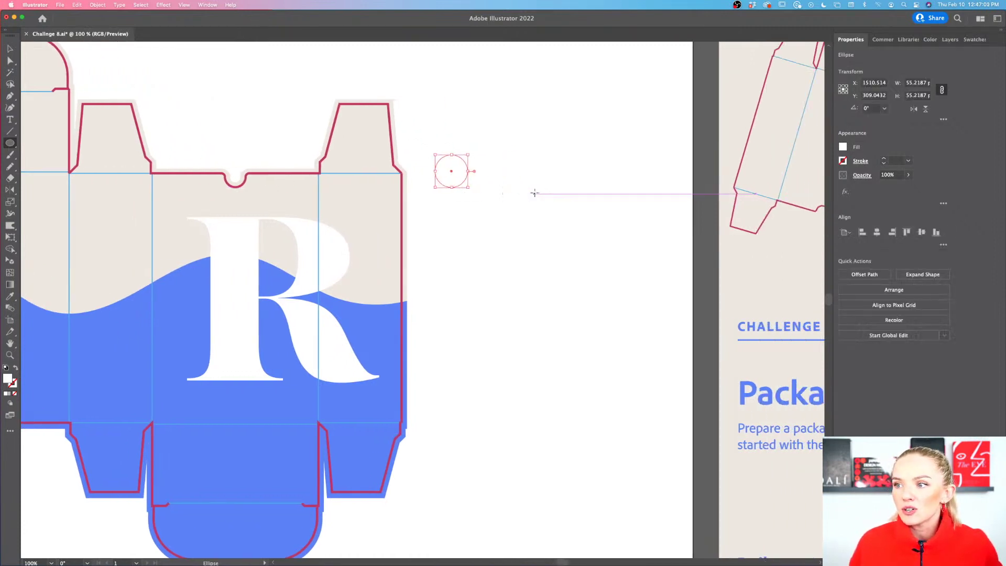
{"action": "scroll", "coordinate": [533, 191], "scroll_direction": "down", "scroll_amount": 3}
{"action": "key", "text": "i"}
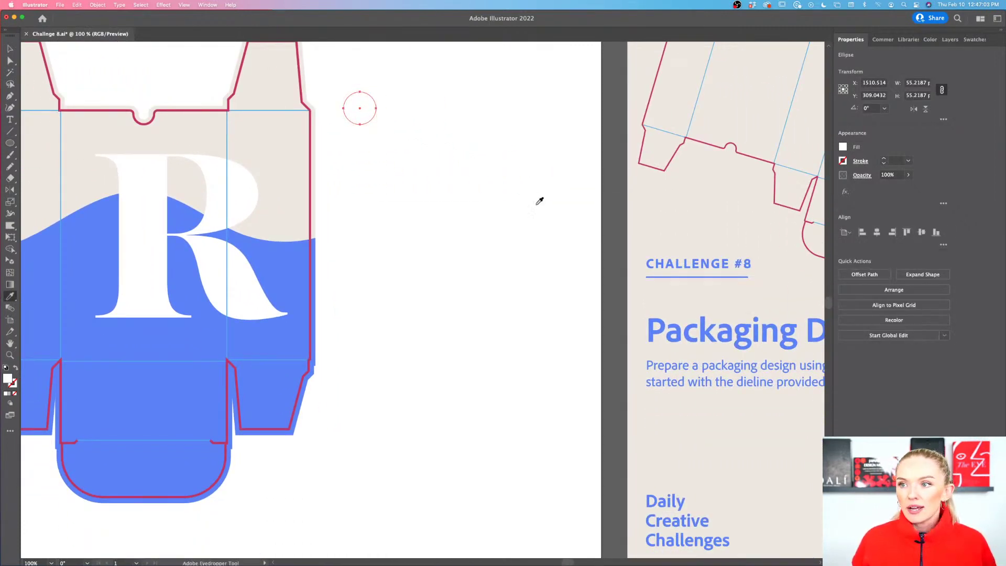
{"action": "left_click", "coordinate": [678, 338]}
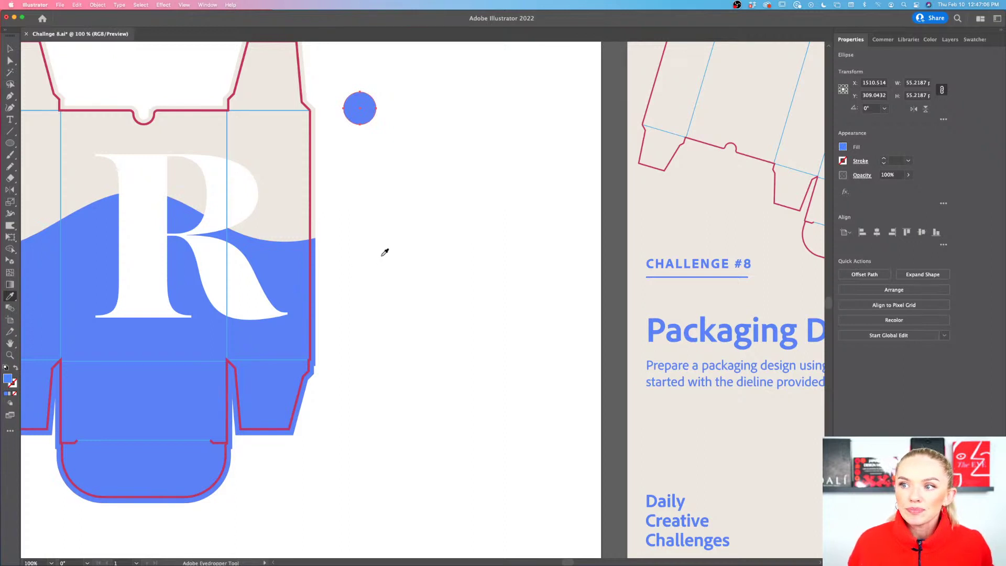
Move the blue circle further down in the empty artboard space beside the box
{"action": "key", "text": "v"}
{"action": "scroll", "coordinate": [385, 252], "scroll_direction": "up", "scroll_amount": 2}
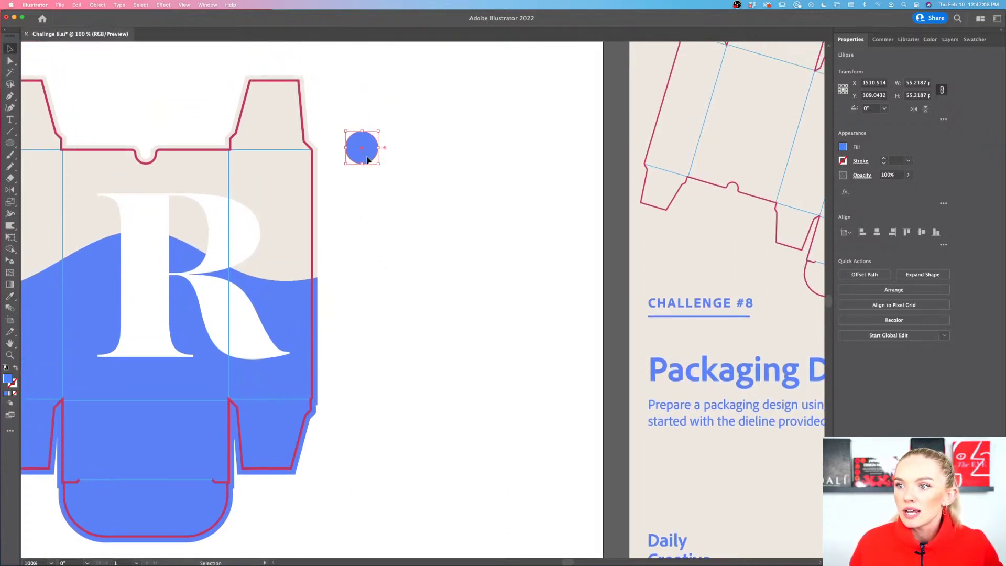
{"action": "left_click_drag", "start_coordinate": [367, 160], "coordinate": [403, 246]}
{"action": "scroll", "coordinate": [403, 246], "scroll_direction": "up", "scroll_amount": 5}
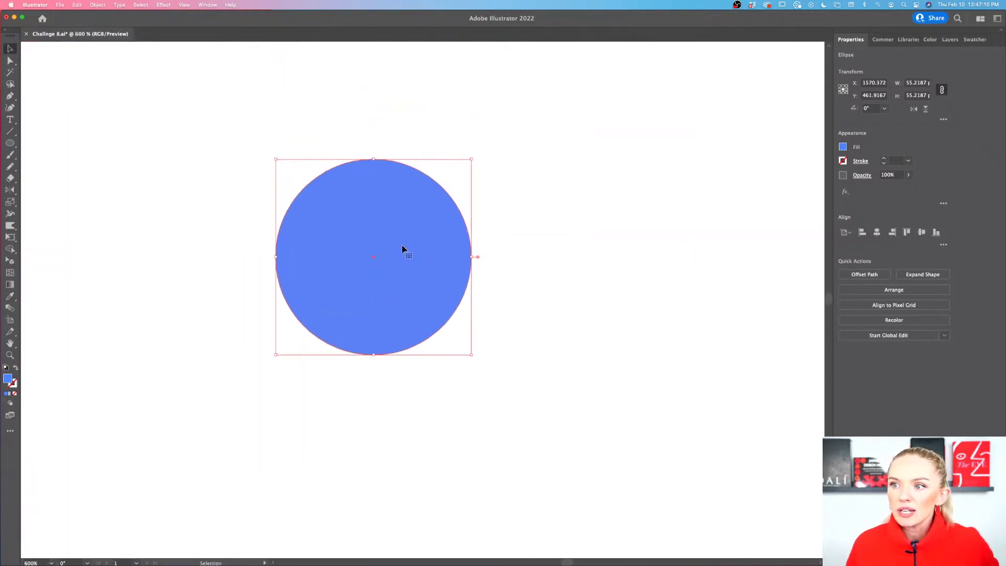
Draw an upright oval eye about 6 by 16 px in the circle's upper left and fill it with the artboard's white
{"action": "left_click", "coordinate": [99, 186]}
{"action": "left_click", "coordinate": [10, 143]}
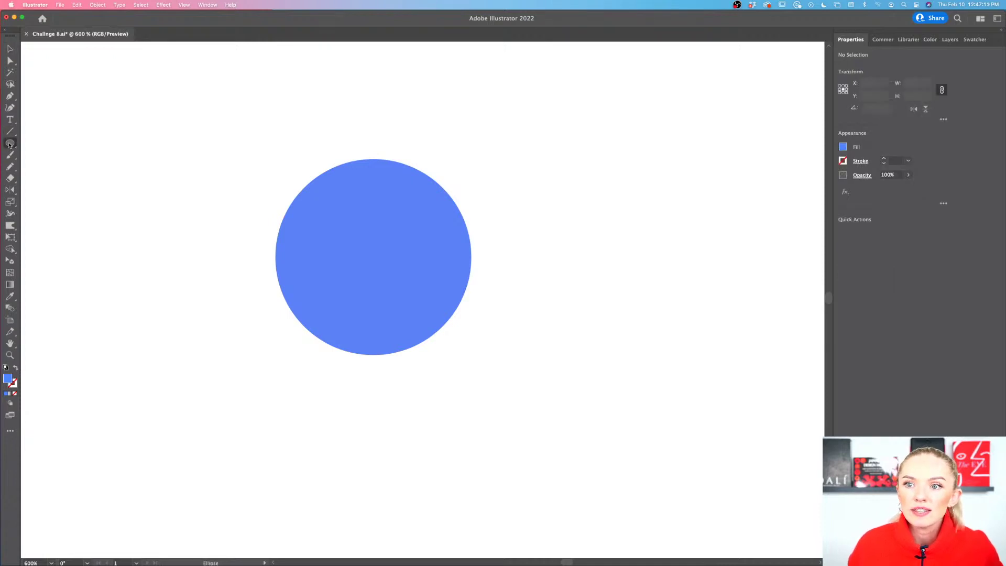
{"action": "left_click_drag", "start_coordinate": [335, 205], "coordinate": [357, 262]}
{"action": "scroll", "coordinate": [357, 263], "scroll_direction": "down", "scroll_amount": 2}
{"action": "scroll", "coordinate": [357, 263], "scroll_direction": "right", "scroll_amount": 2}
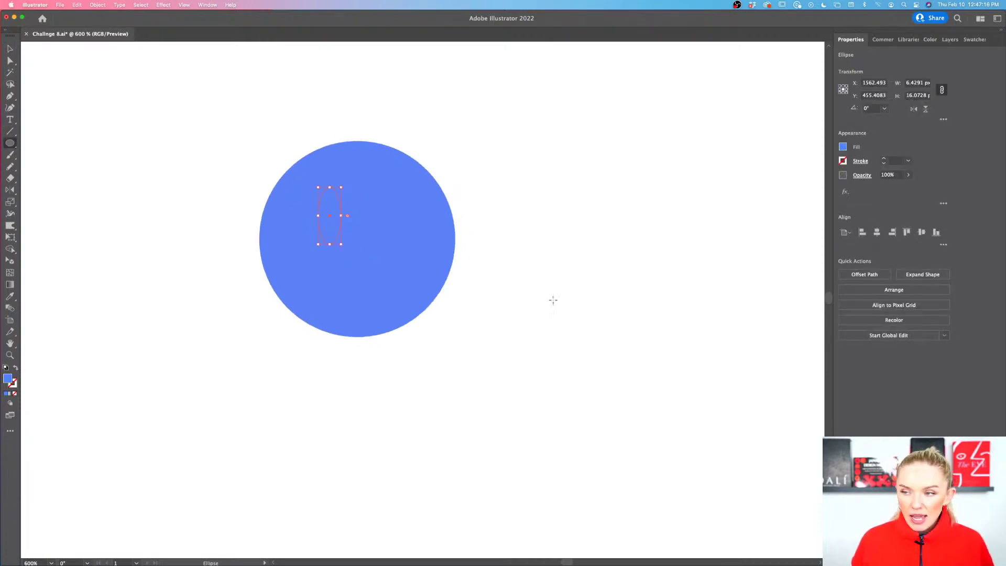
{"action": "key", "text": "i"}
{"action": "left_click", "coordinate": [555, 259]}
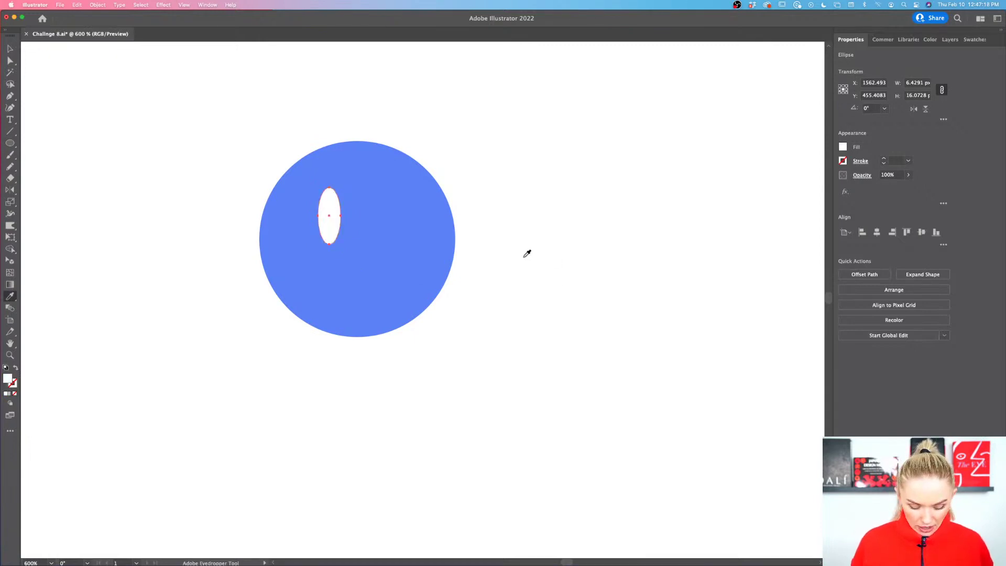
Duplicate the white oval eye horizontally to the right to make the second eye, and deselect it
{"action": "key", "text": "v"}
{"action": "left_click_drag", "start_coordinate": [333, 230], "coordinate": [391, 230]}
{"action": "left_click", "coordinate": [483, 245]}
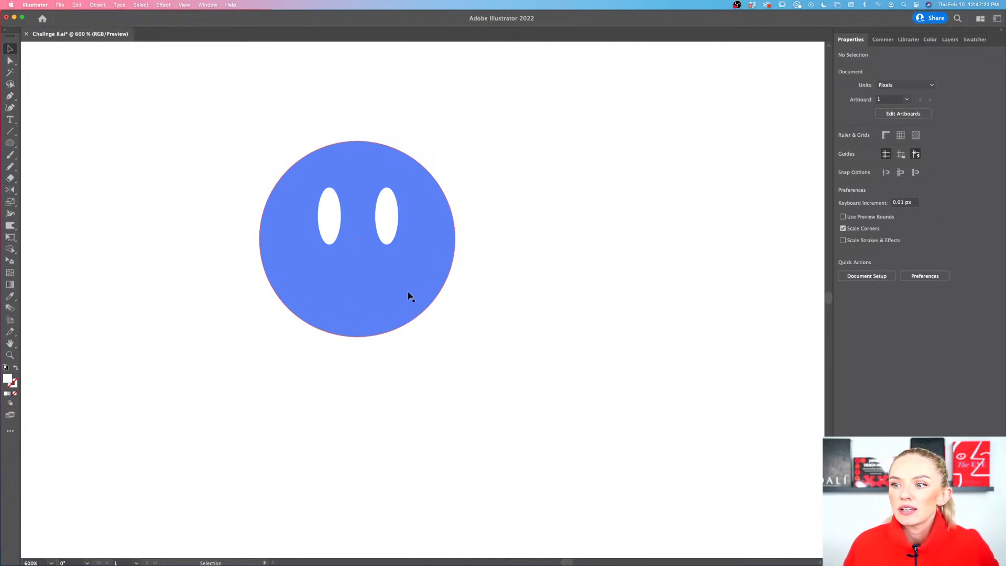
Draw a circle about 26 px wide beside the face and swap its white fill to a white 1 pt stroke
{"action": "left_click", "coordinate": [13, 144]}
{"action": "left_click_drag", "start_coordinate": [183, 257], "coordinate": [276, 350]}
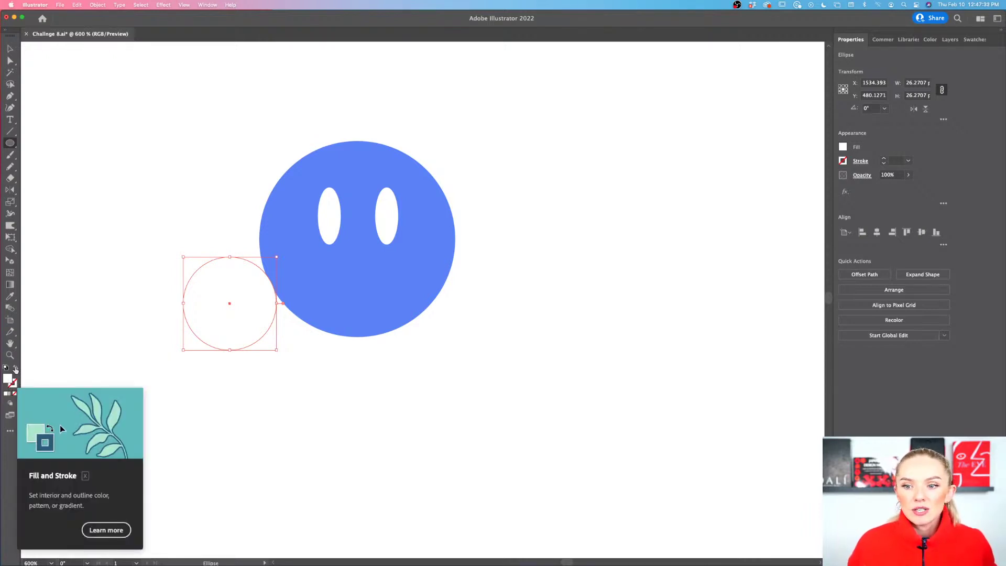
{"action": "left_click", "coordinate": [15, 369]}
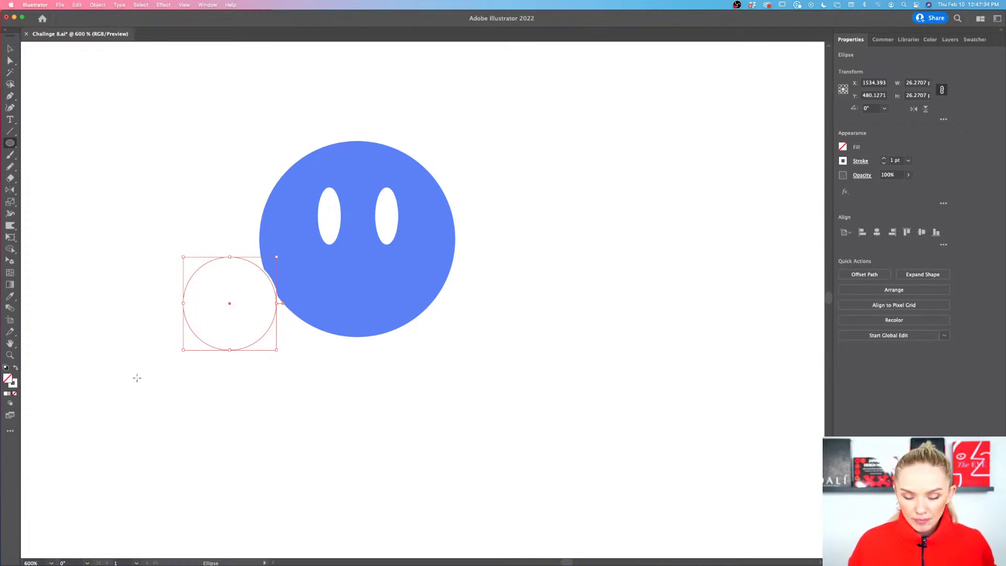
Move the outlined circle onto the blue face and enlarge it to about 37 px wide, centered on the face
{"action": "key", "text": "v"}
{"action": "left_click_drag", "start_coordinate": [245, 351], "coordinate": [372, 305]}
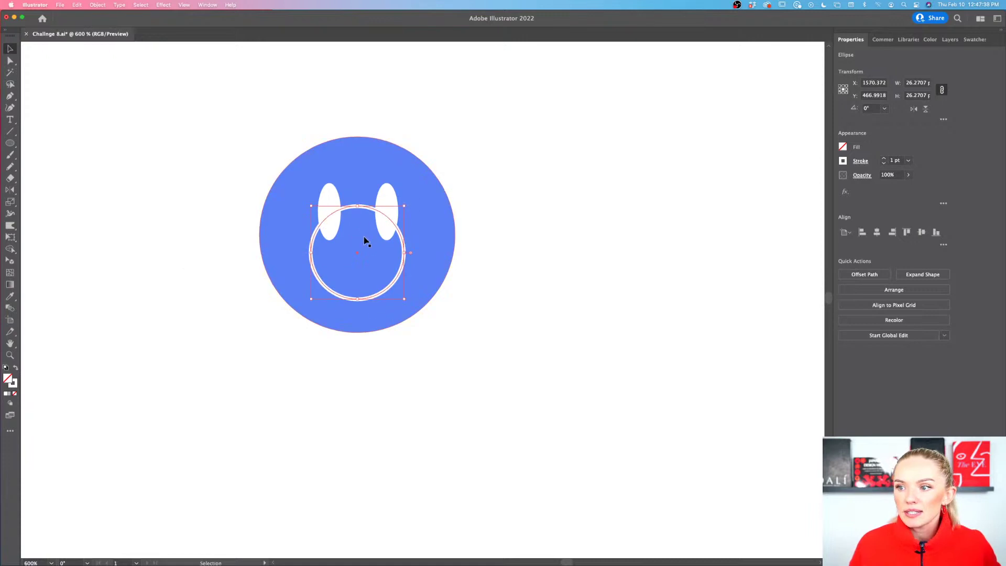
{"action": "left_click_drag", "start_coordinate": [359, 205], "coordinate": [357, 168]}
{"action": "left_click_drag", "start_coordinate": [387, 297], "coordinate": [387, 297]}
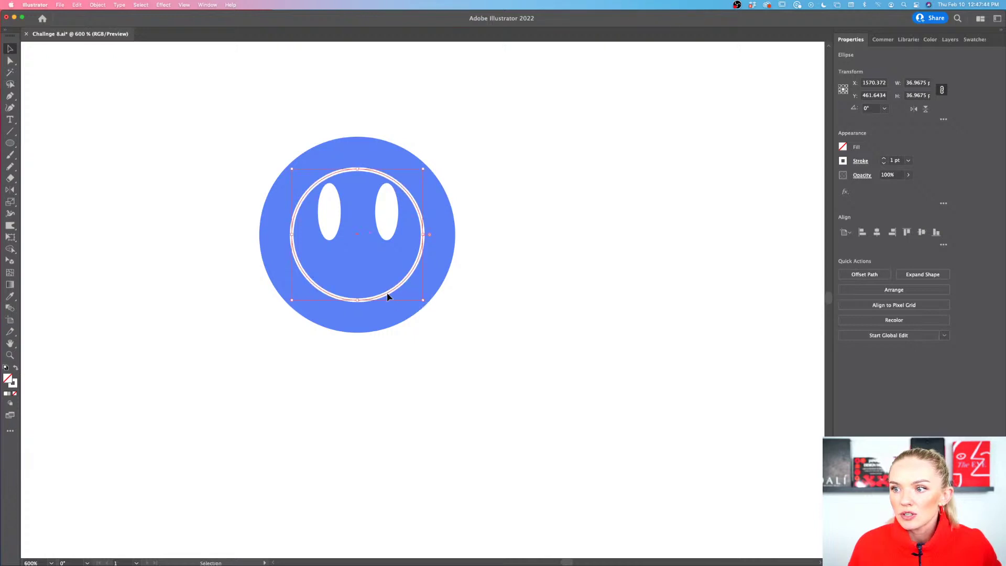
Delete the top anchor point of the outlined circle to leave a half-circle smile, and deselect it
{"action": "left_click", "coordinate": [10, 61]}
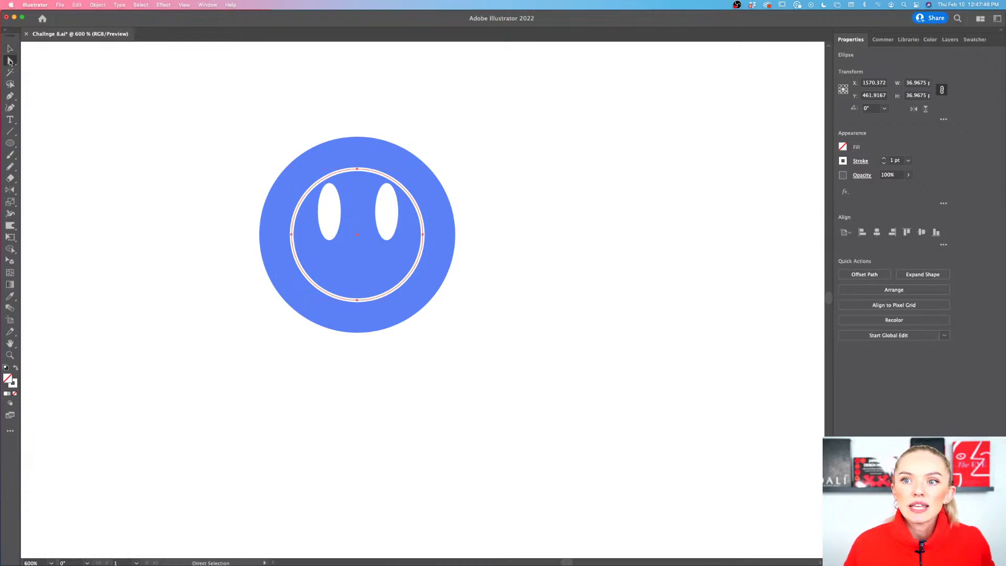
{"action": "left_click", "coordinate": [355, 170]}
{"action": "key", "text": "Delete"}
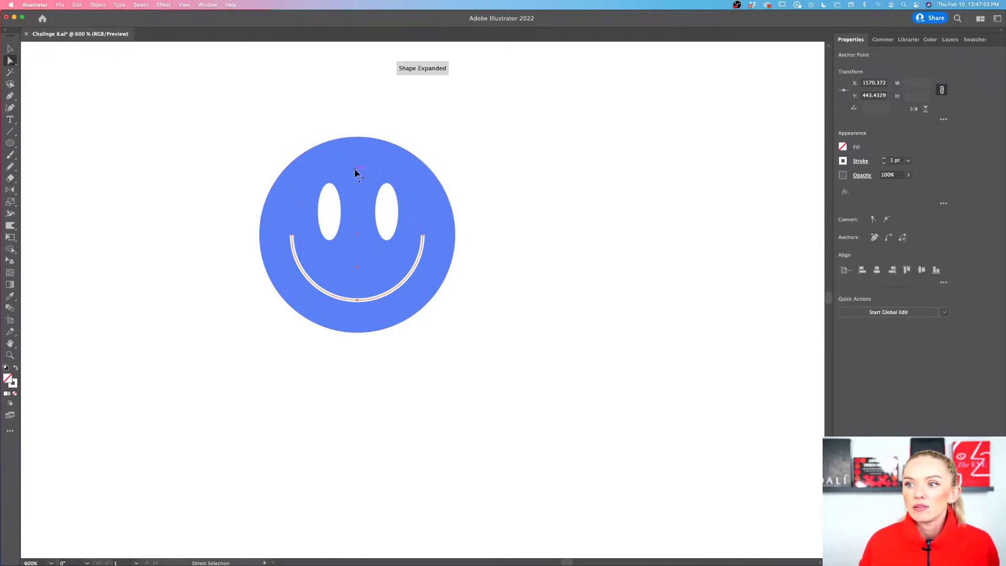
{"action": "key", "text": "v"}
{"action": "left_click", "coordinate": [516, 312]}
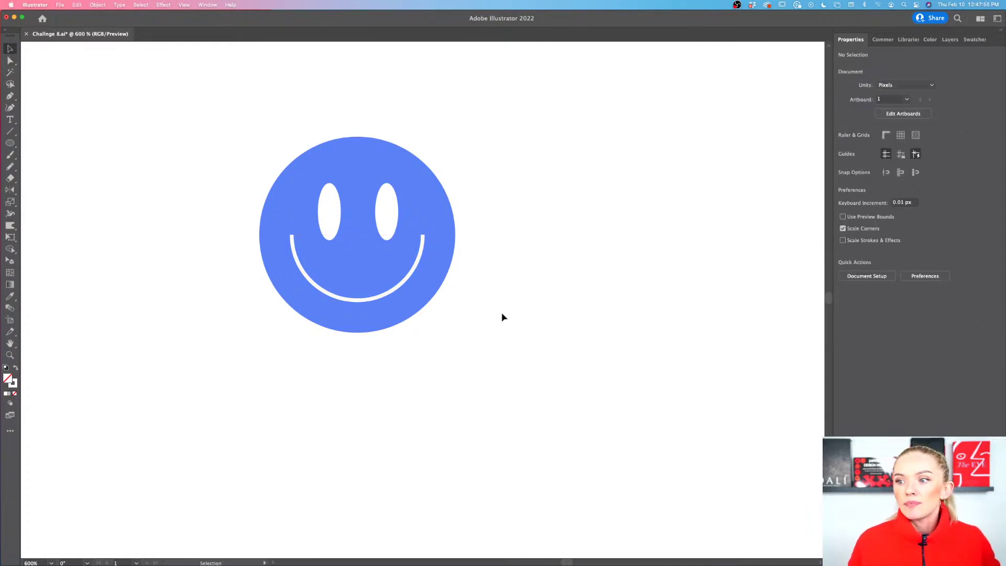
Move the two white oval eyes closer together and slightly higher on the face, keeping them centered
{"action": "left_click", "coordinate": [381, 212]}
{"action": "left_click", "coordinate": [330, 213]}
{"action": "mouse_move", "coordinate": [387, 224]}
{"action": "left_mouse_down"}
{"action": "mouse_move", "coordinate": [337, 224]}
{"action": "mouse_move", "coordinate": [377, 224]}
{"action": "left_mouse_up"}
{"action": "left_click", "coordinate": [375, 225], "text": "shift"}
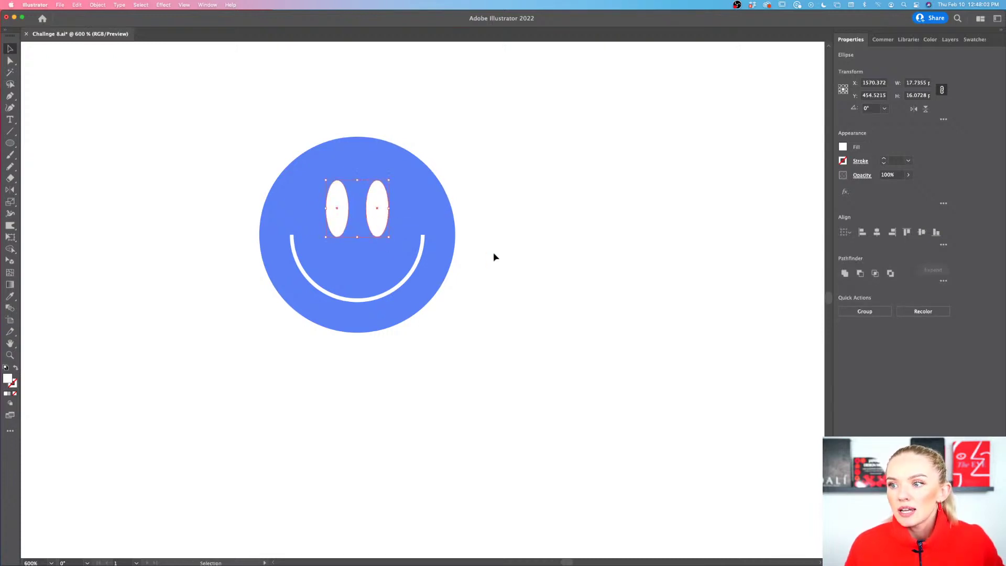
{"action": "left_click", "coordinate": [492, 252]}
{"action": "scroll", "coordinate": [492, 253], "scroll_direction": "down", "scroll_amount": 10}
{"action": "scroll", "coordinate": [492, 252], "scroll_direction": "up", "scroll_amount": 5}
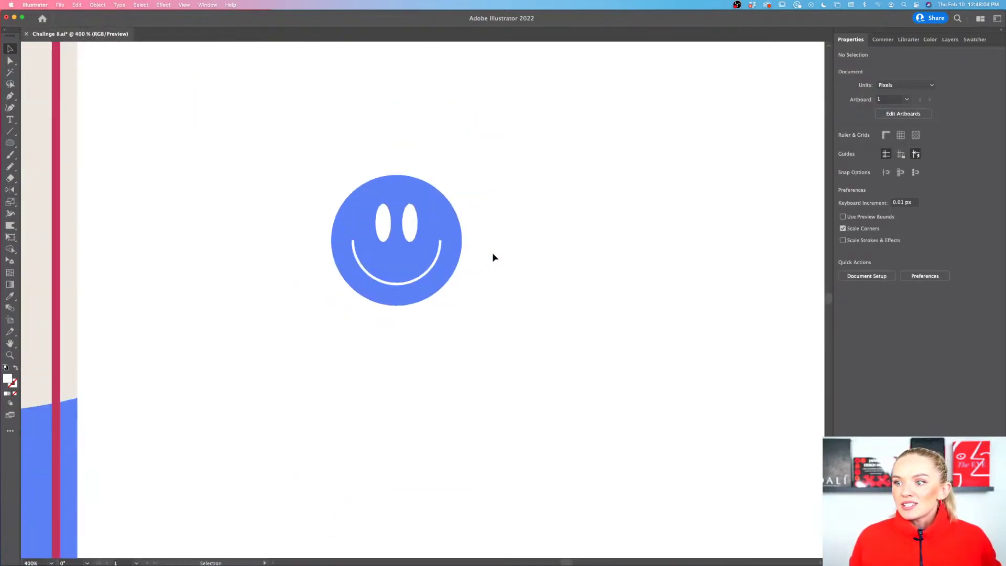
Set the smile's stroke weight to 3 pt and give it round caps
{"action": "left_click", "coordinate": [370, 240]}
{"action": "left_click", "coordinate": [389, 319]}
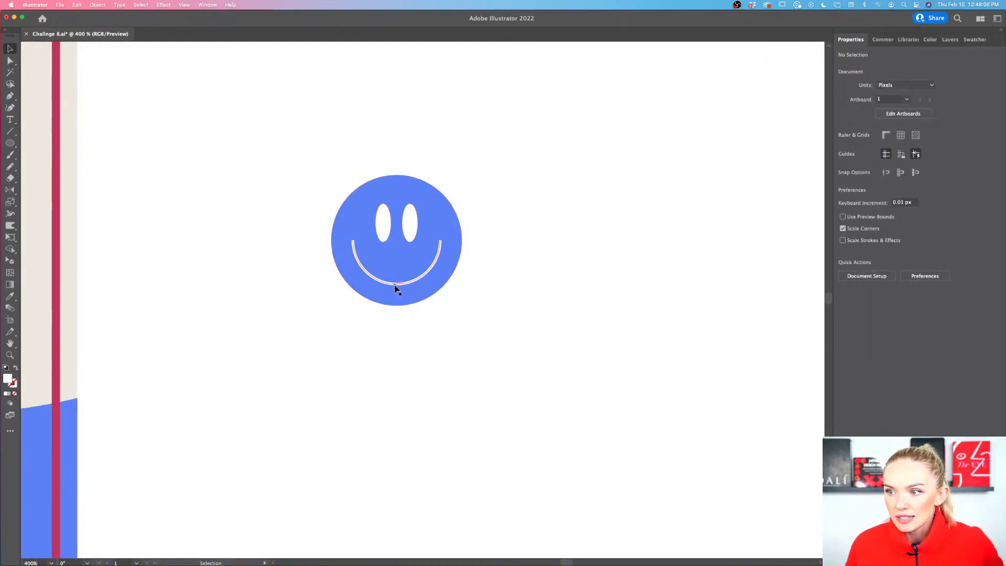
{"action": "left_click", "coordinate": [395, 285]}
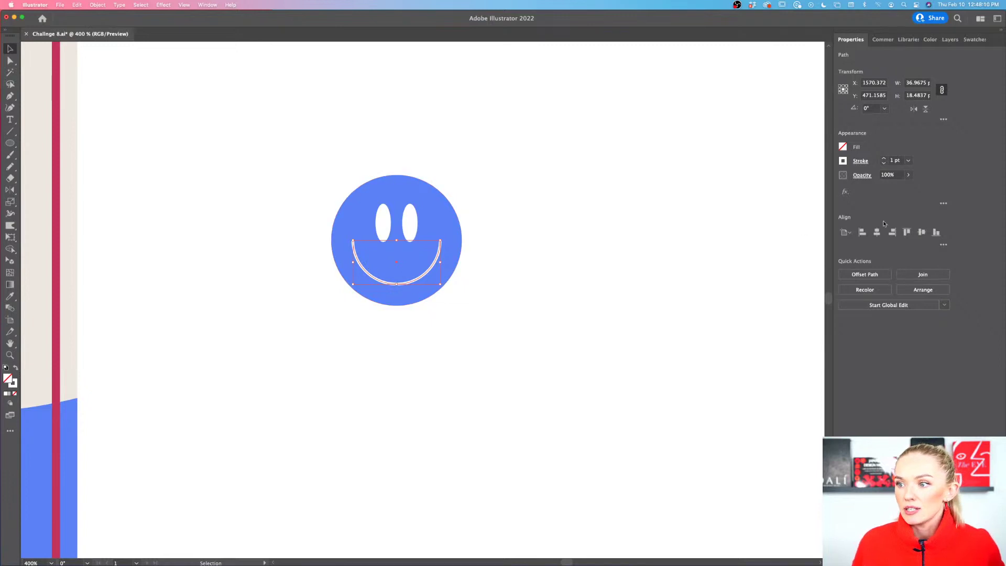
{"action": "left_click", "coordinate": [884, 158]}
{"action": "left_click", "coordinate": [884, 159]}
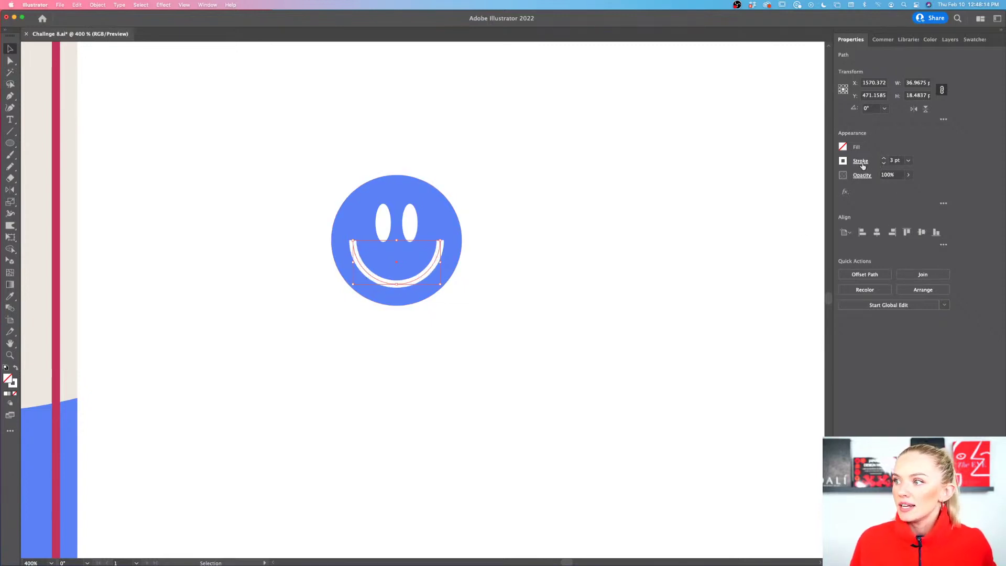
{"action": "left_click", "coordinate": [862, 164]}
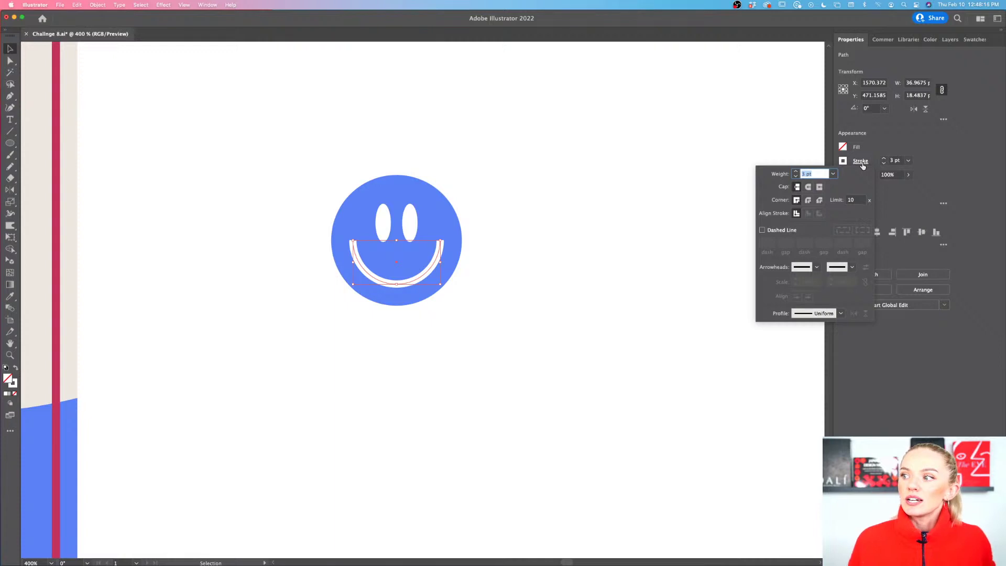
{"action": "left_click", "coordinate": [808, 188]}
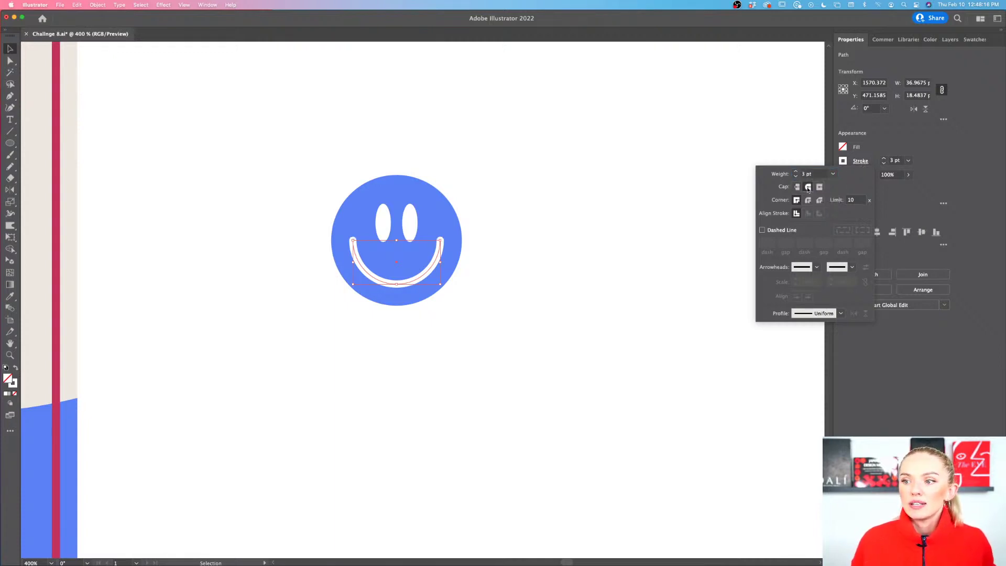
{"action": "left_click", "coordinate": [408, 243]}
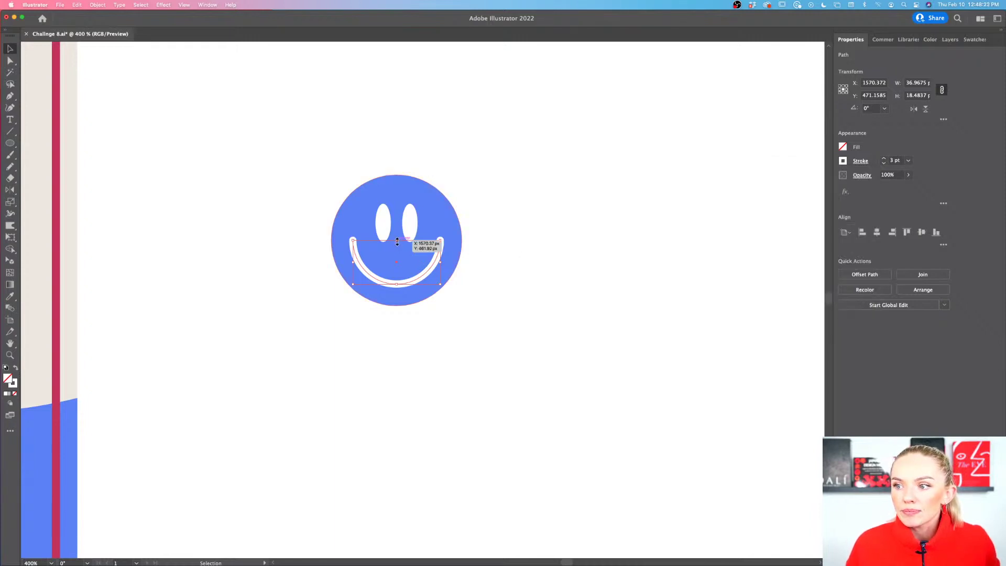
Scale the smile down to about 29 px wide around its center and move both eyes slightly up
{"action": "left_click_drag", "start_coordinate": [397, 240], "coordinate": [383, 228]}
{"action": "left_click", "coordinate": [407, 221]}
{"action": "left_click", "coordinate": [383, 230], "text": "shift"}
{"action": "left_click", "coordinate": [543, 279]}
{"action": "scroll", "coordinate": [542, 278], "scroll_direction": "down", "scroll_amount": 3}
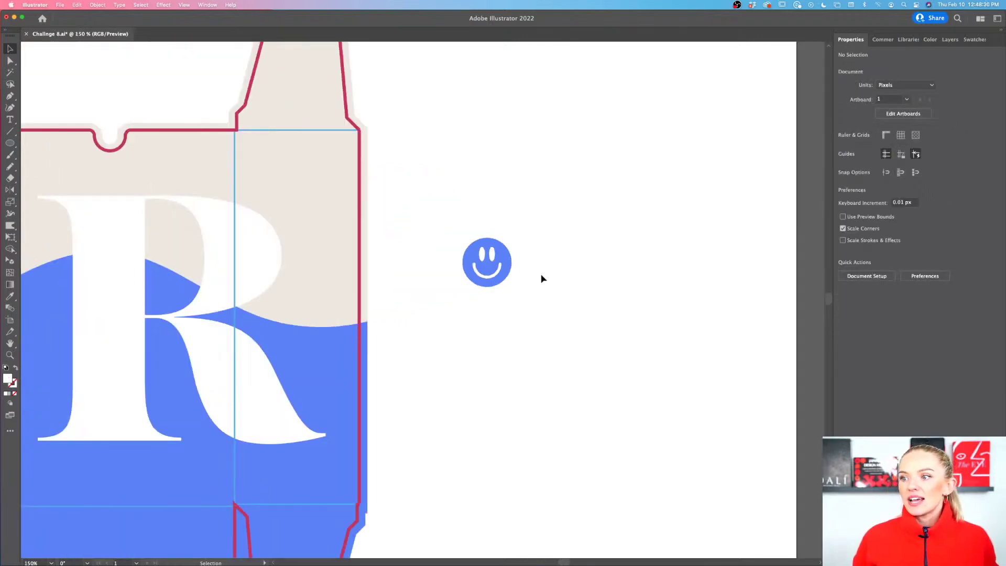
{"action": "scroll", "coordinate": [543, 278], "scroll_direction": "up", "scroll_amount": 6}
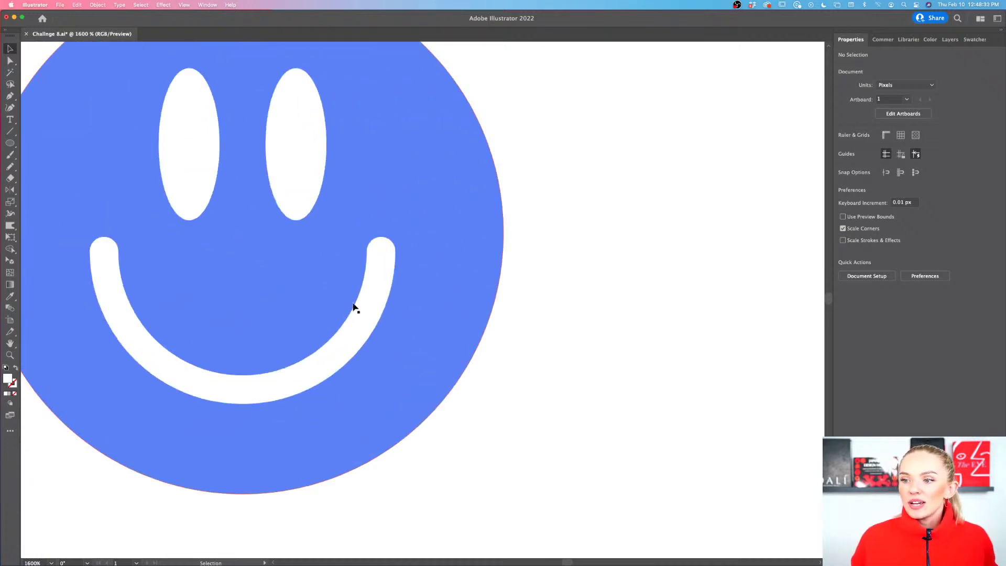
Convert the smile's stroke into a filled shape with Outline Stroke and deselect it
{"action": "left_click", "coordinate": [355, 338]}
{"action": "scroll", "coordinate": [354, 335], "scroll_direction": "left", "scroll_amount": 5}
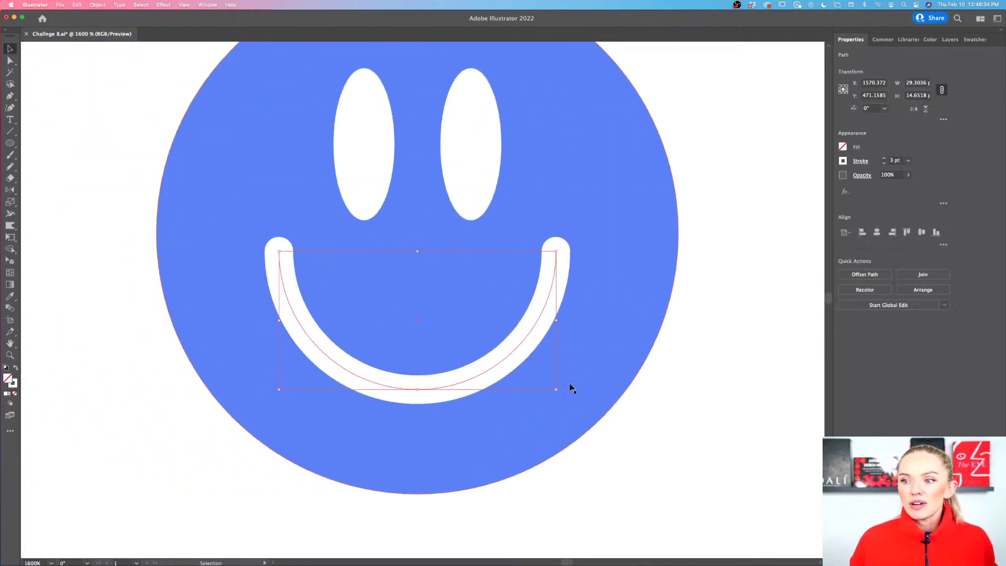
{"action": "left_click", "coordinate": [102, 7]}
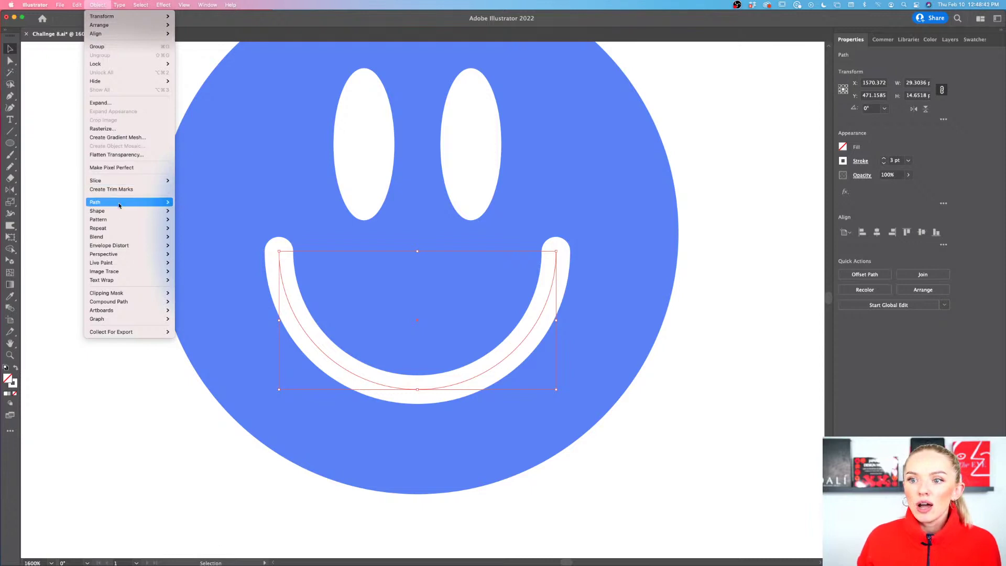
{"action": "mouse_move", "coordinate": [120, 217]}
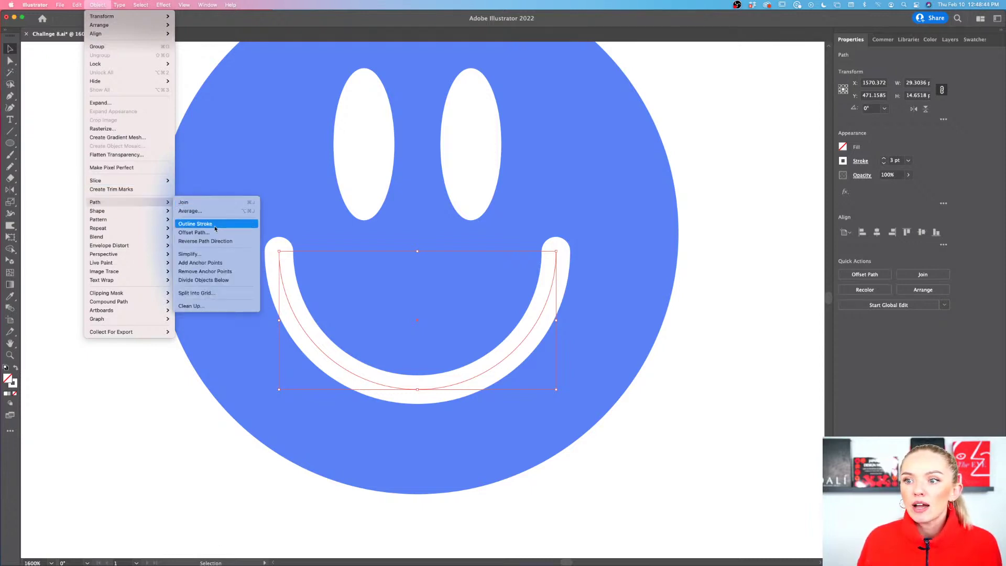
{"action": "left_click", "coordinate": [202, 220]}
{"action": "left_click", "coordinate": [651, 404]}
{"action": "scroll", "coordinate": [650, 404], "scroll_direction": "down", "scroll_amount": 3}
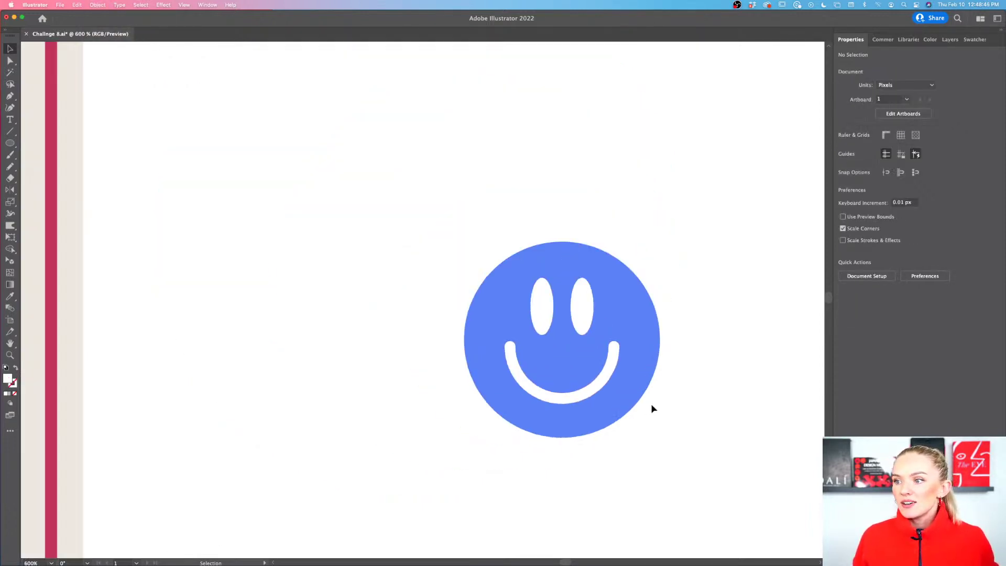
Select the blue circle, both eyes and the smile, and group them into one smiley
{"action": "scroll", "coordinate": [651, 404], "scroll_direction": "right", "scroll_amount": 2}
{"action": "left_click_drag", "start_coordinate": [578, 257], "coordinate": [317, 462]}
{"action": "left_click_drag", "start_coordinate": [319, 220], "coordinate": [592, 440]}
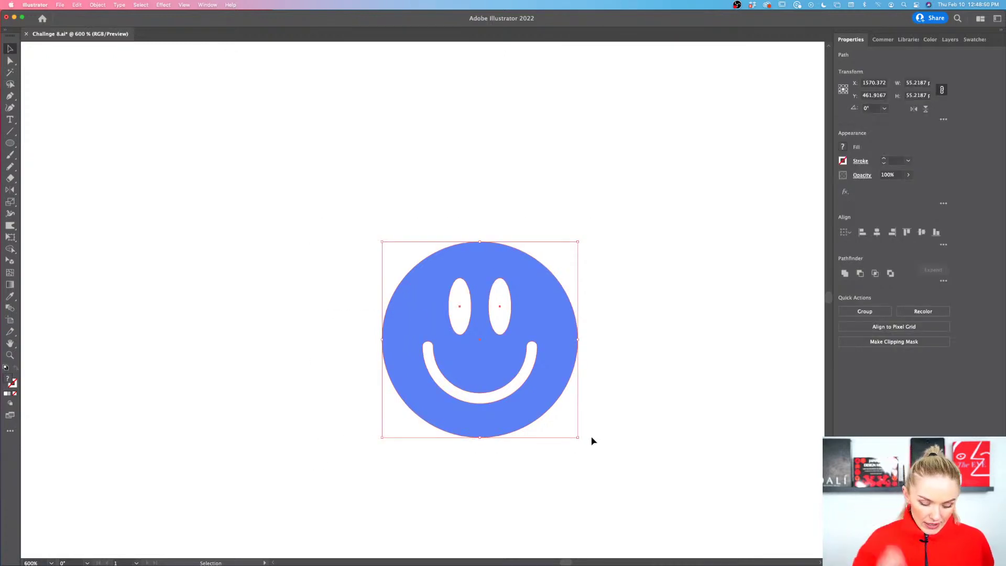
{"action": "left_click", "coordinate": [592, 440]}
Move the smiley group onto the box's rounded top tuck flap, centered horizontally
{"action": "left_click_drag", "start_coordinate": [567, 367], "coordinate": [445, 296]}
{"action": "key", "text": "super+1"}
{"action": "scroll", "coordinate": [442, 296], "scroll_direction": "left", "scroll_amount": 5}
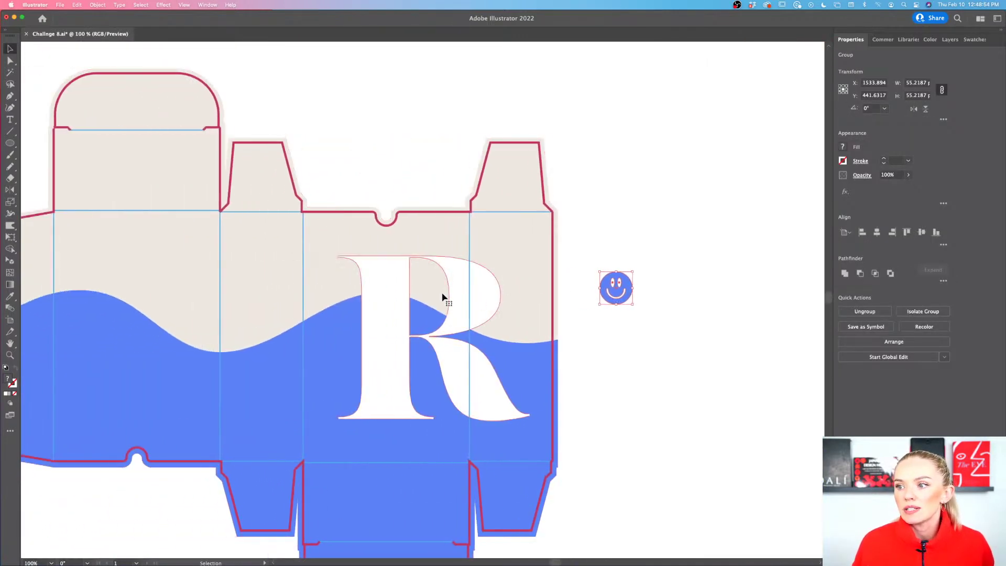
{"action": "left_click_drag", "start_coordinate": [623, 296], "coordinate": [142, 112]}
{"action": "scroll", "coordinate": [148, 112], "scroll_direction": "up", "scroll_amount": 3}
{"action": "scroll", "coordinate": [148, 112], "scroll_direction": "left", "scroll_amount": 5}
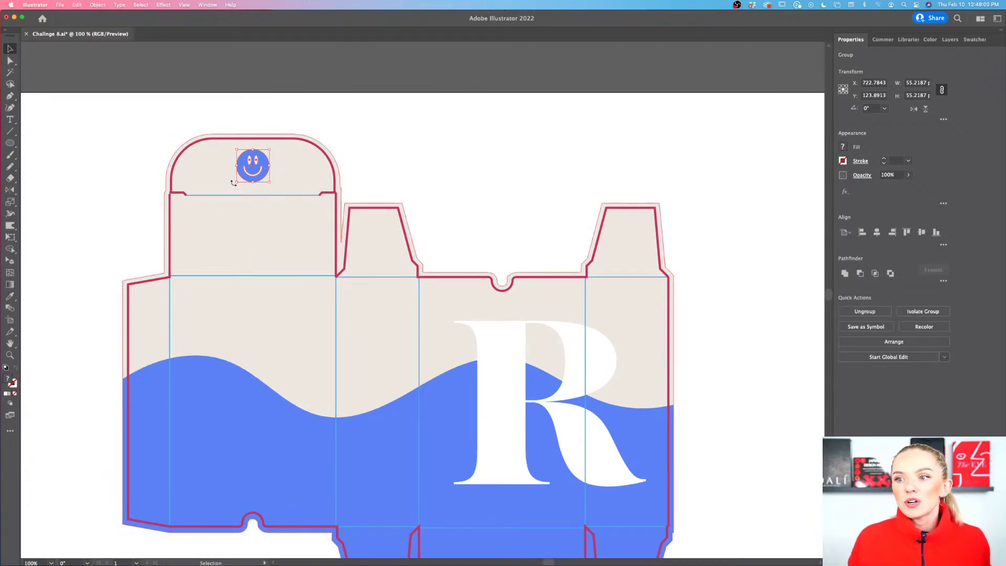
Rotate the smiley on the tuck flap by 180° and scale it down to about 39 px wide, then deselect it
{"action": "left_click_drag", "start_coordinate": [233, 183], "coordinate": [271, 174]}
{"action": "scroll", "coordinate": [247, 149], "scroll_direction": "up", "scroll_amount": 4}
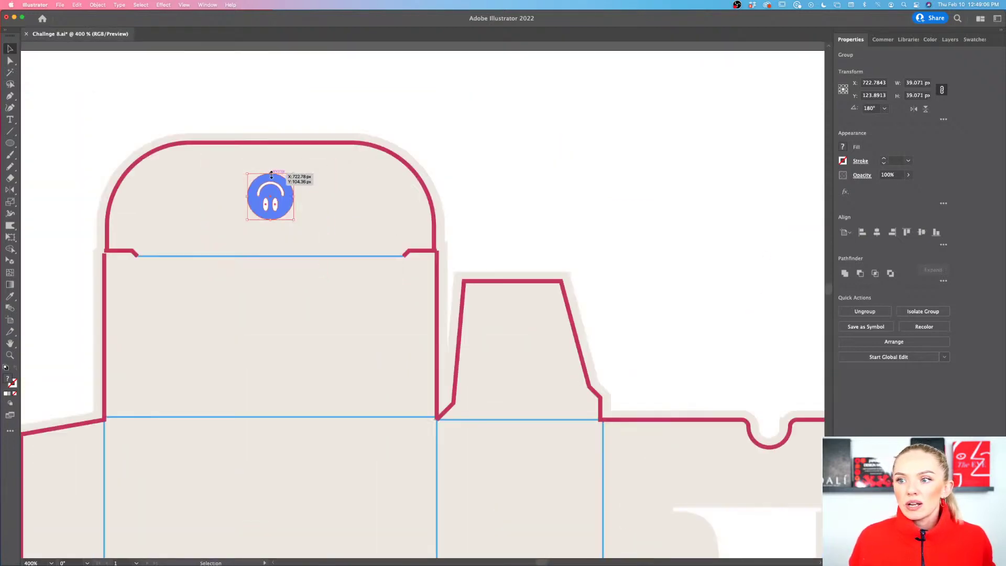
{"action": "scroll", "coordinate": [271, 174], "scroll_direction": "down", "scroll_amount": 5}
{"action": "scroll", "coordinate": [416, 191], "scroll_direction": "up", "scroll_amount": 4}
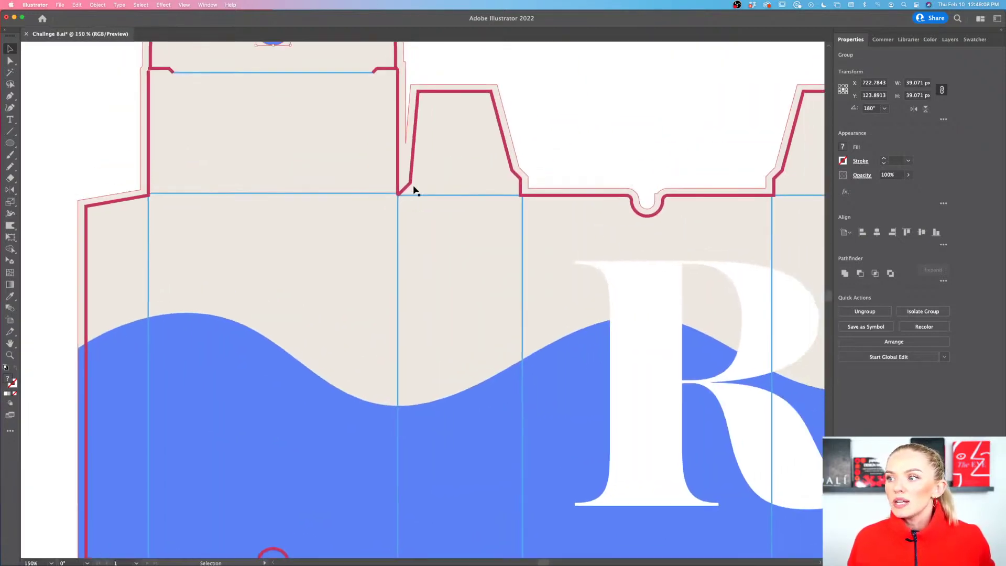
{"action": "scroll", "coordinate": [414, 190], "scroll_direction": "up", "scroll_amount": 3}
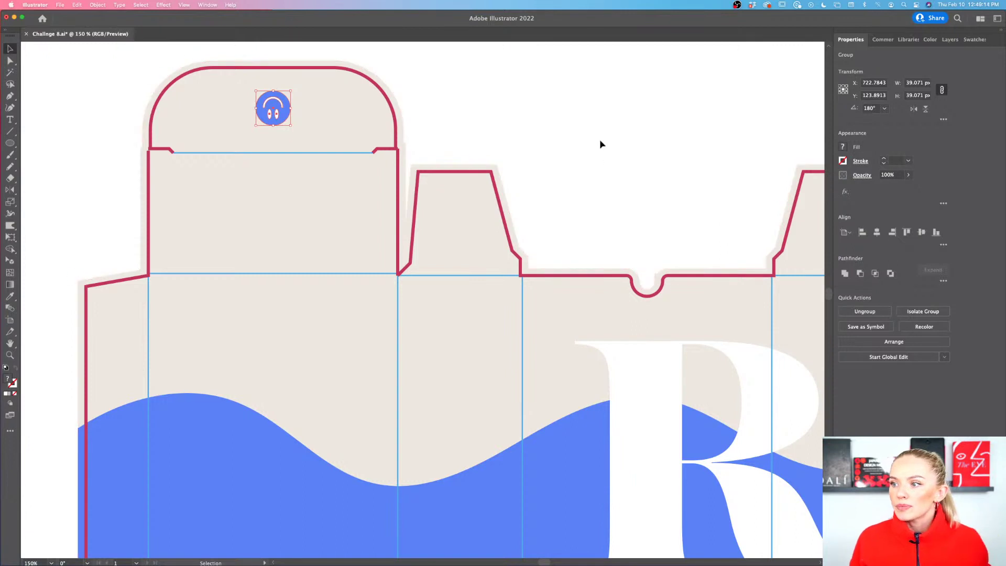
{"action": "left_click", "coordinate": [671, 225]}
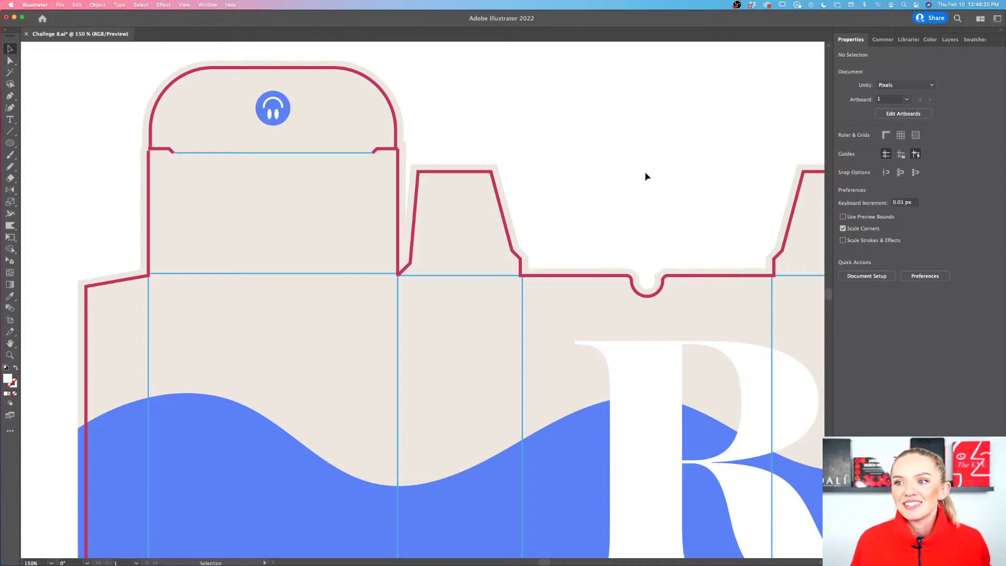
{"action": "scroll", "coordinate": [644, 171], "scroll_direction": "down", "scroll_amount": 1}
{"action": "scroll", "coordinate": [644, 171], "scroll_direction": "right", "scroll_amount": 3}
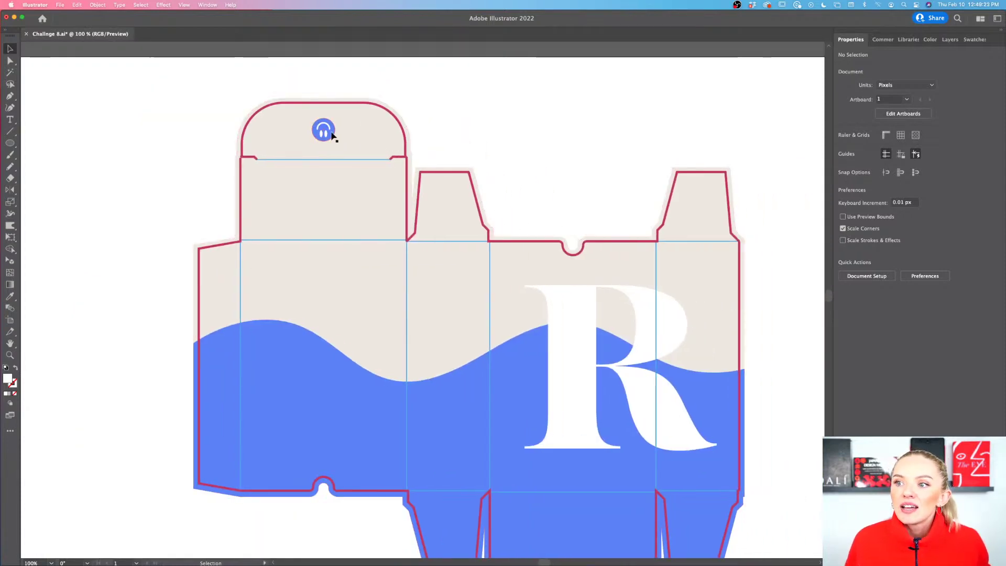
Scale the smiley on the box's rounded tuck flap down a little more and deselect it
{"action": "left_click_drag", "start_coordinate": [331, 135], "coordinate": [335, 119]}
{"action": "left_click", "coordinate": [533, 137]}
{"action": "scroll", "coordinate": [533, 137], "scroll_direction": "down", "scroll_amount": 2}
{"action": "scroll", "coordinate": [534, 137], "scroll_direction": "right", "scroll_amount": 4}
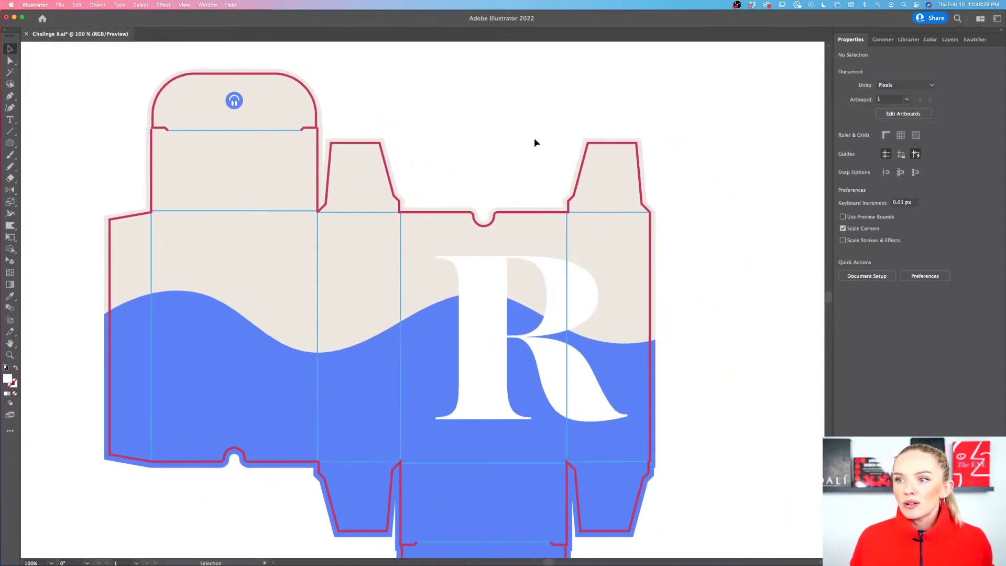
{"action": "scroll", "coordinate": [533, 137], "scroll_direction": "down", "scroll_amount": 1}
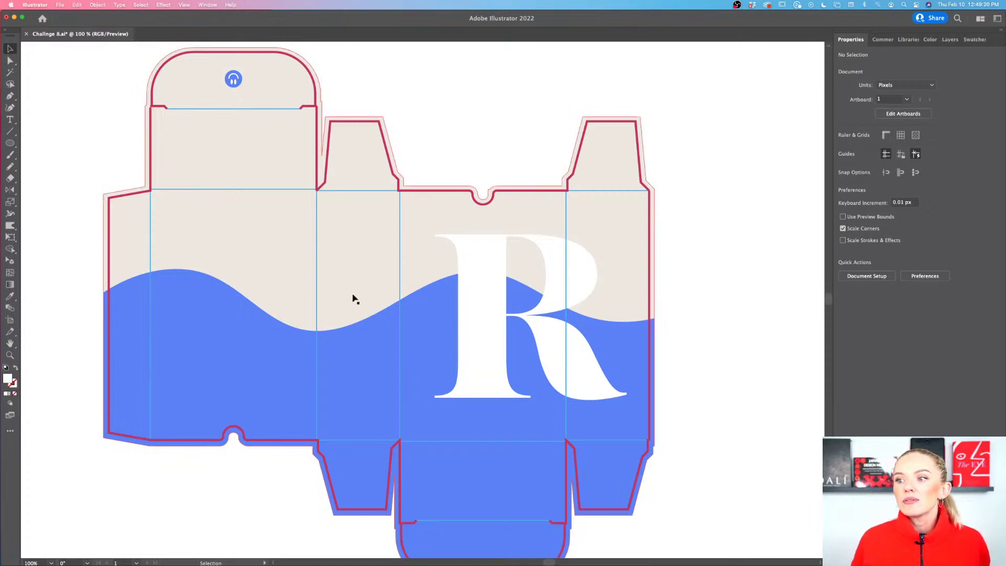
{"action": "scroll", "coordinate": [254, 461], "scroll_direction": "left", "scroll_amount": 2}
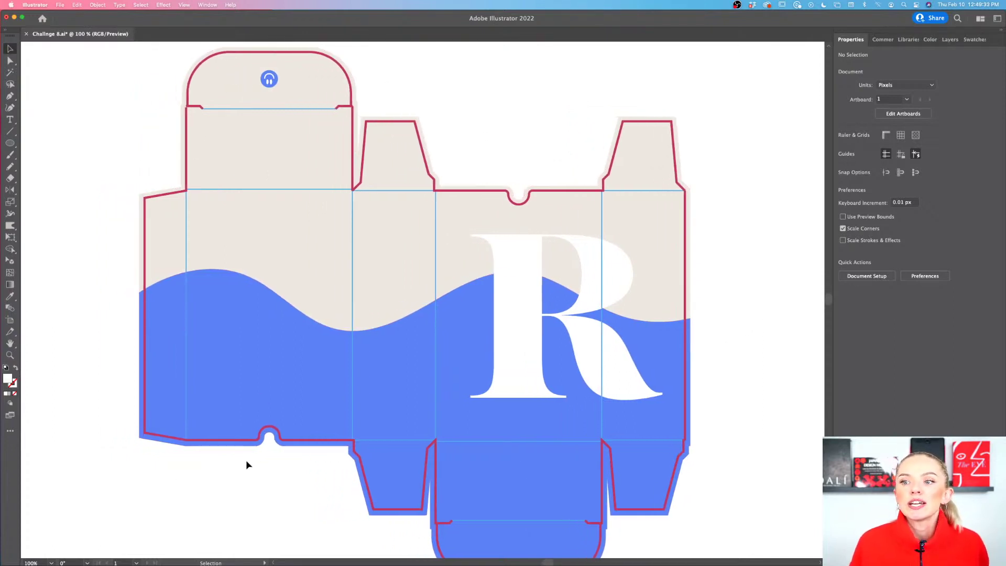
Create an area text box on the upper part of the wide panel below the tuck flap, reading "Instructions" at 36 pt
{"action": "left_click", "coordinate": [10, 119]}
{"action": "left_click_drag", "start_coordinate": [211, 222], "coordinate": [326, 348]}
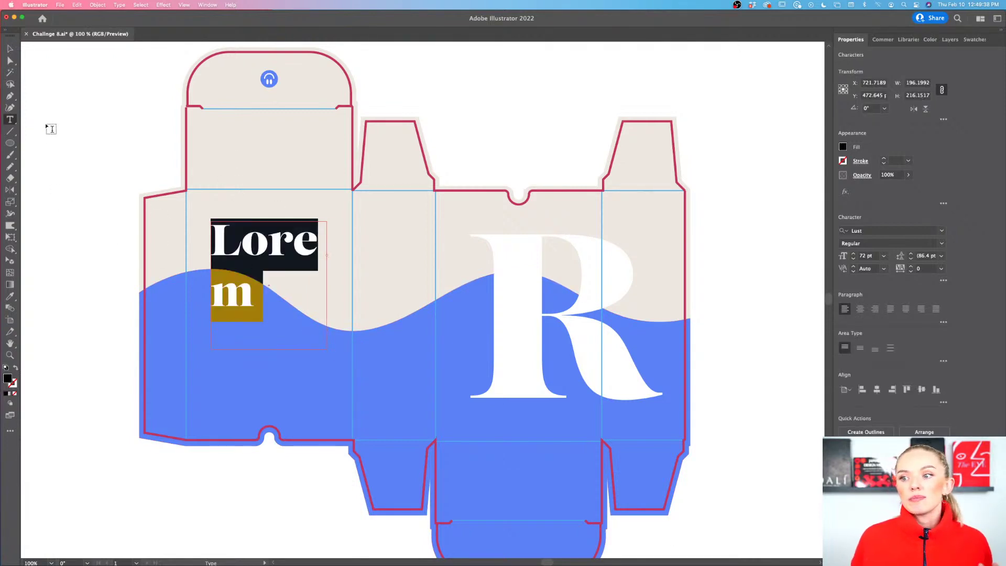
{"action": "left_click", "coordinate": [883, 256]}
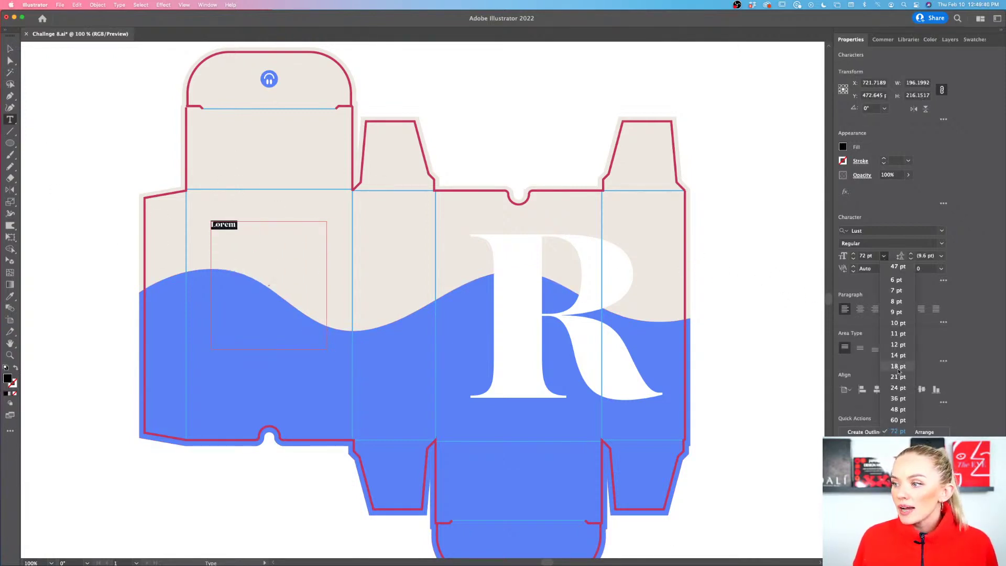
{"action": "left_click", "coordinate": [897, 399]}
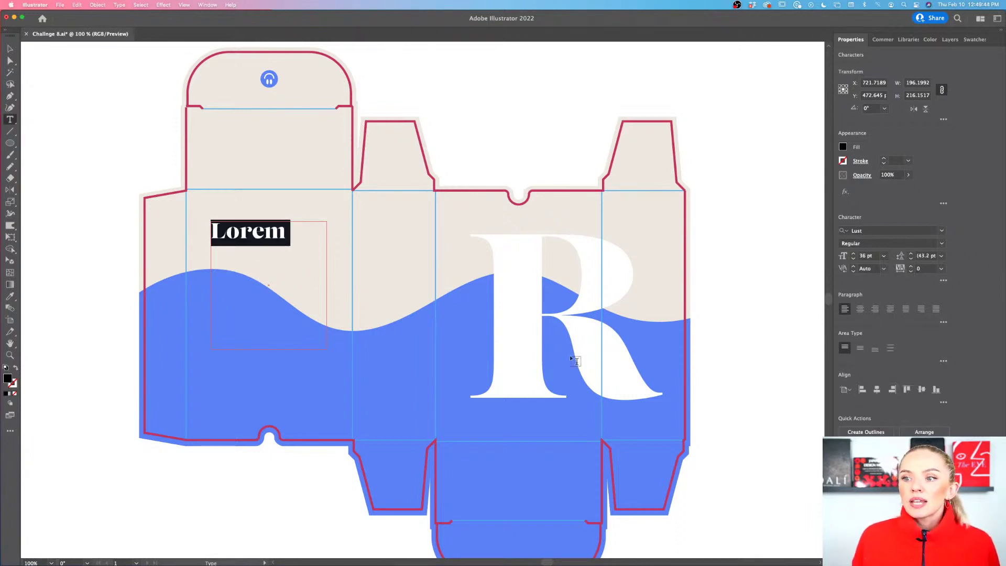
{"action": "left_click_drag", "start_coordinate": [276, 233], "coordinate": [211, 233]}
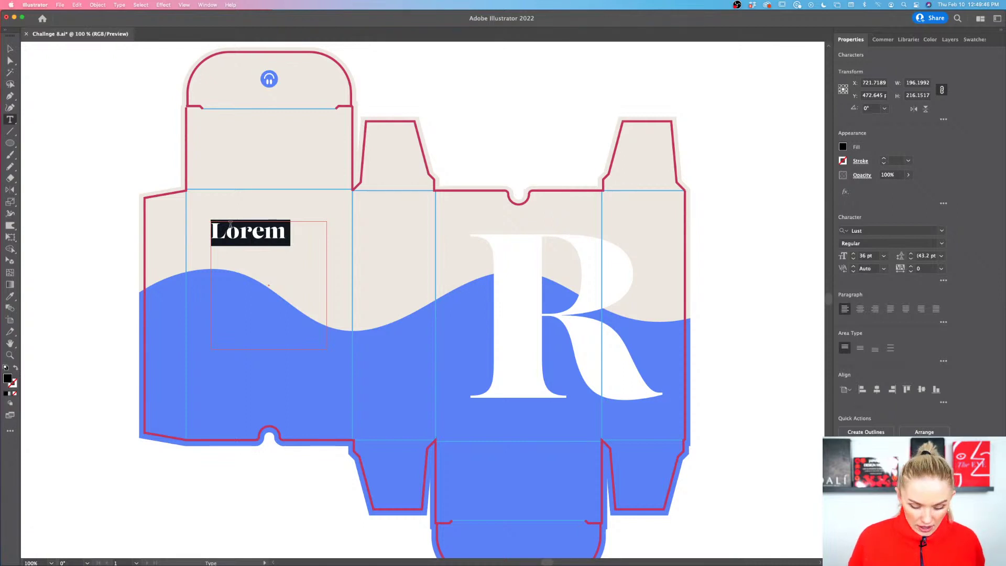
{"action": "type", "text": "Instructio"}
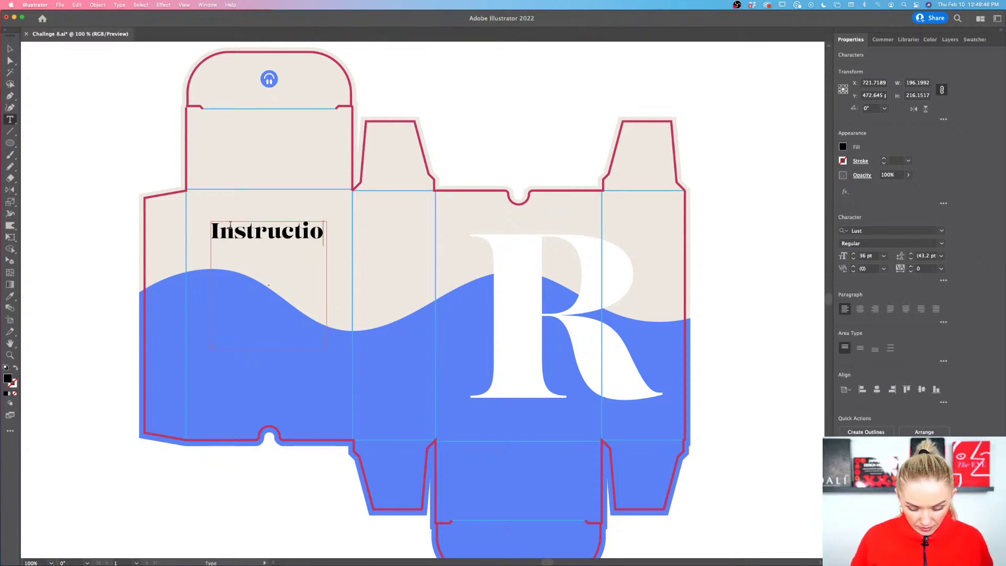
{"action": "type", "text": "ns"}
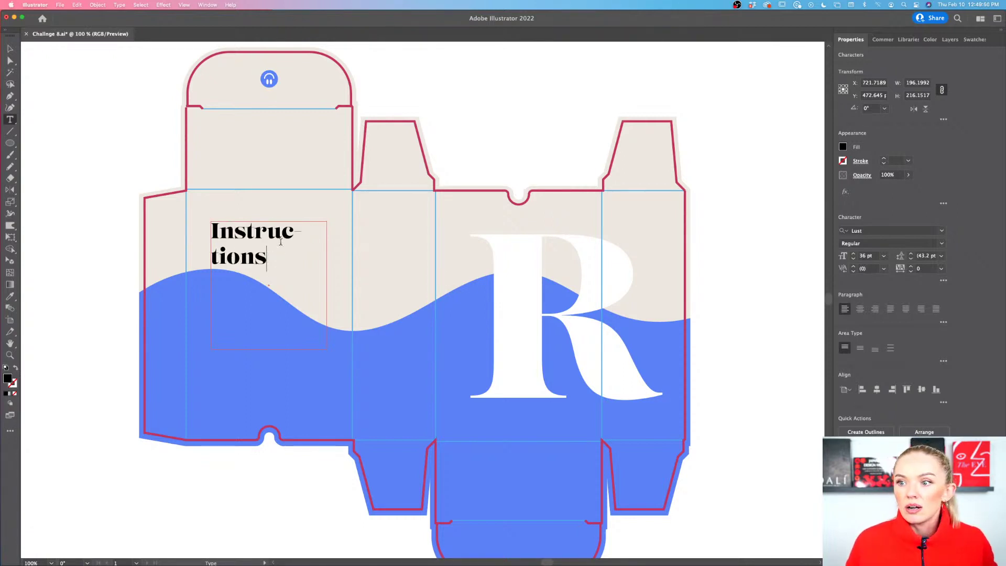
Widen the "Instructions" text frame to about 238 px so the word fits on one line, and shift it toward the panel's center
{"action": "left_click", "coordinate": [10, 49]}
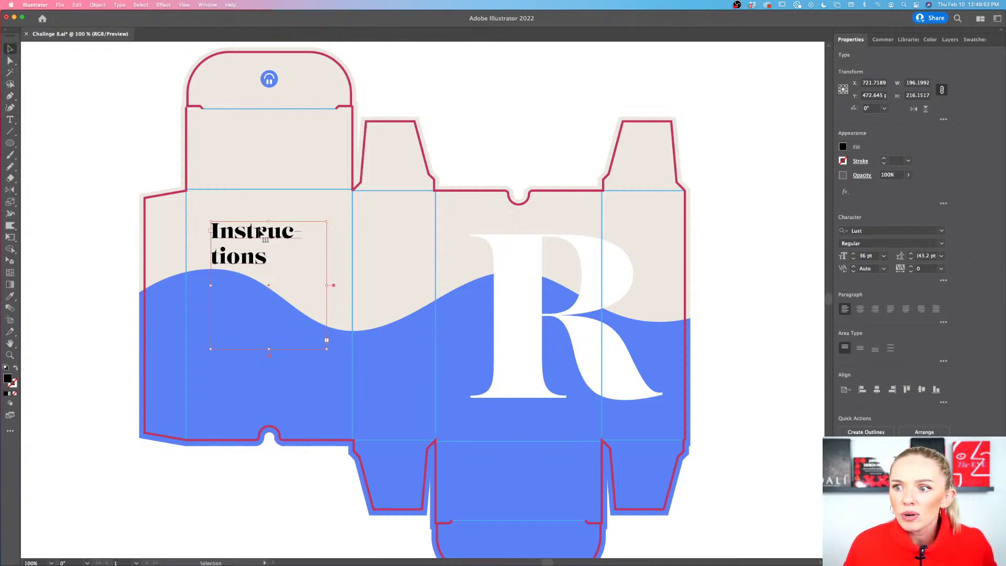
{"action": "left_click_drag", "start_coordinate": [327, 286], "coordinate": [348, 283]}
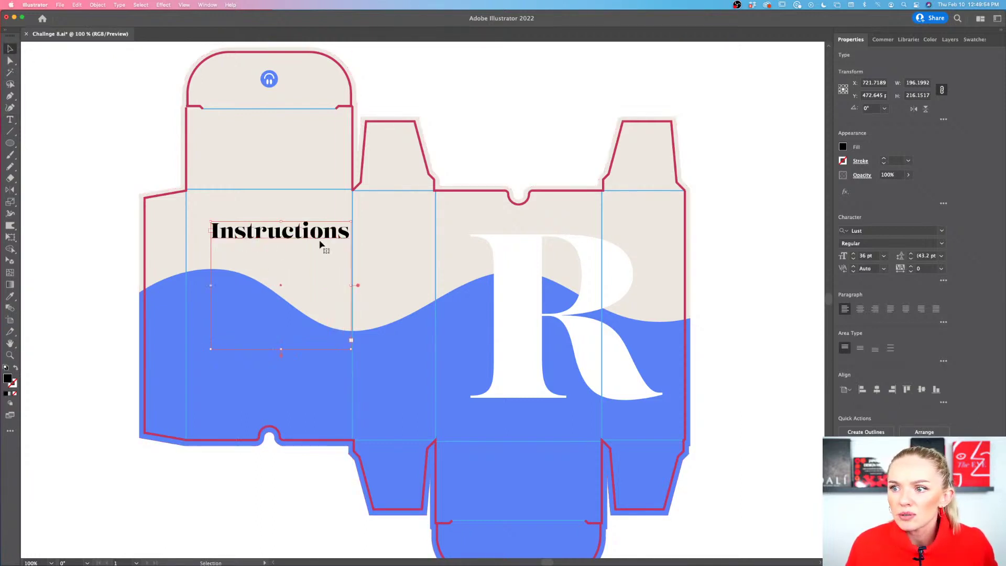
{"action": "left_click_drag", "start_coordinate": [316, 233], "coordinate": [307, 231]}
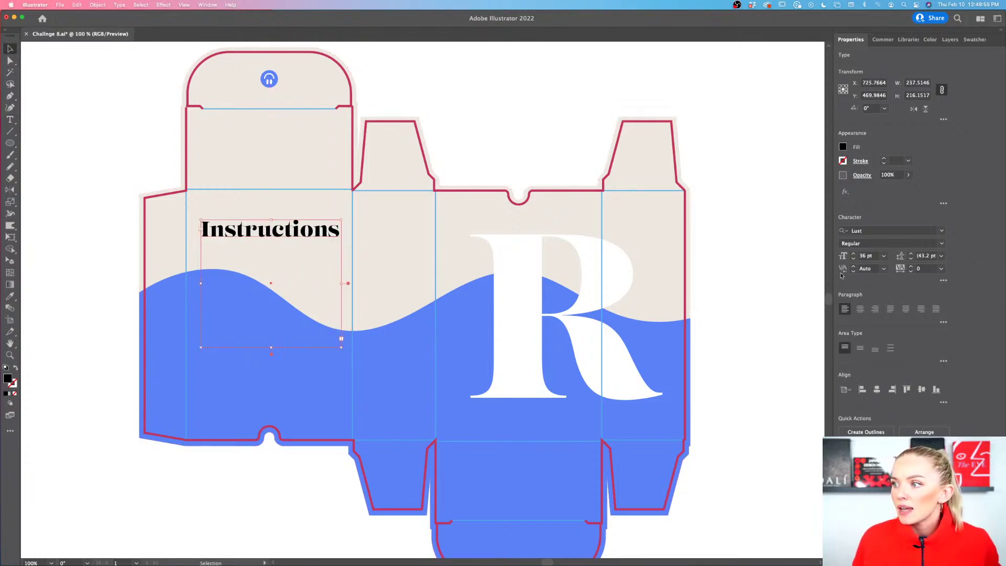
Set the "Instructions" heading to 30 pt and move it up and slightly right within the panel
{"action": "left_click", "coordinate": [853, 259]}
{"action": "left_click", "coordinate": [853, 258]}
{"action": "left_click", "coordinate": [852, 259]}
{"action": "left_click", "coordinate": [853, 259]}
{"action": "left_click", "coordinate": [853, 259]}
{"action": "left_click", "coordinate": [853, 259]}
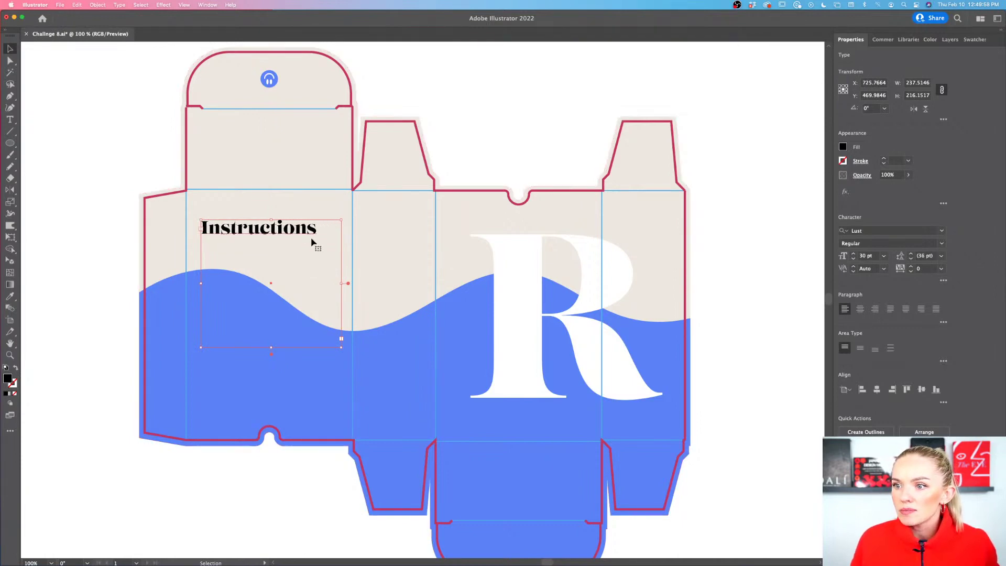
{"action": "left_click_drag", "start_coordinate": [307, 232], "coordinate": [314, 226]}
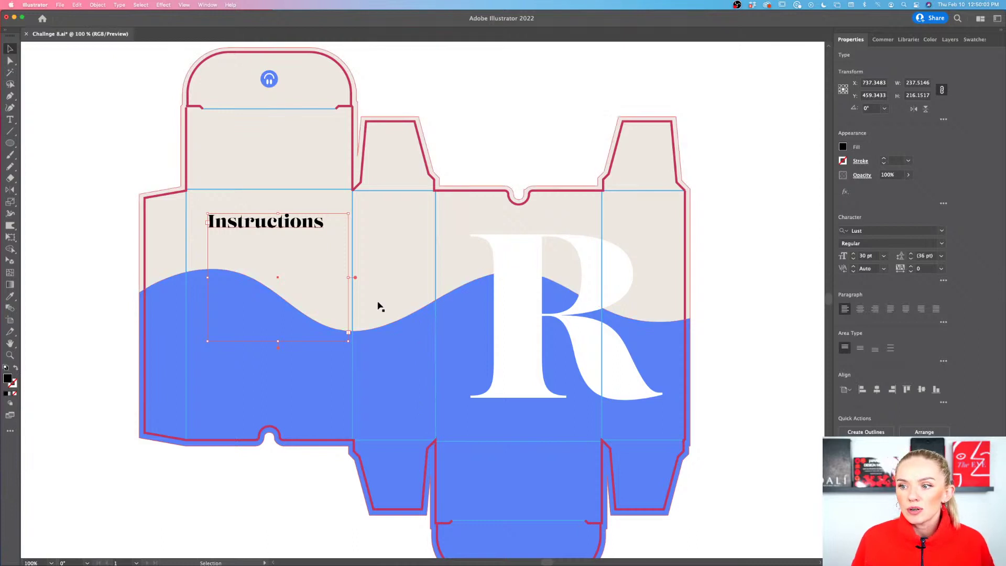
Recolor the "Instructions" heading with the wave's blue using the Eyedropper, then deselect it
{"action": "key", "text": "i"}
{"action": "left_click", "coordinate": [398, 341]}
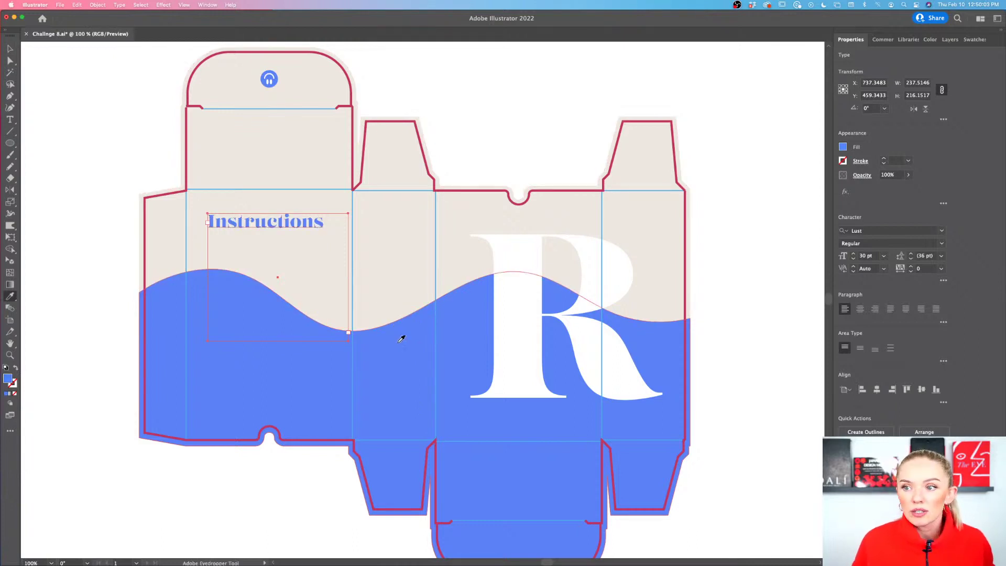
{"action": "key", "text": "v"}
{"action": "left_click", "coordinate": [47, 239]}
{"action": "scroll", "coordinate": [163, 275], "scroll_direction": "down", "scroll_amount": 1}
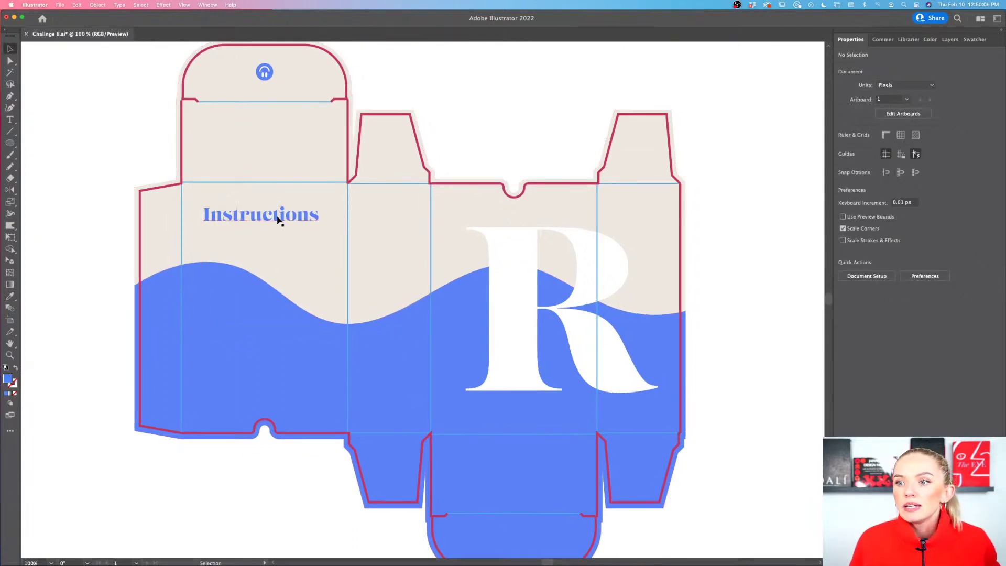
Nudge the "Instructions" heading to center it on the panel and shorten its text frame to just below the word
{"action": "left_click_drag", "start_coordinate": [278, 219], "coordinate": [281, 218]}
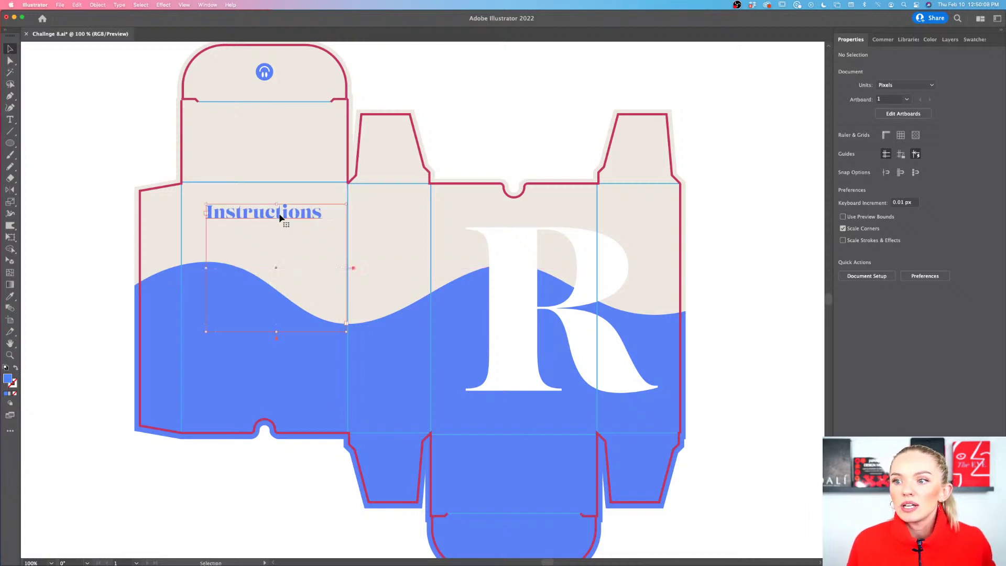
{"action": "left_click", "coordinate": [100, 230]}
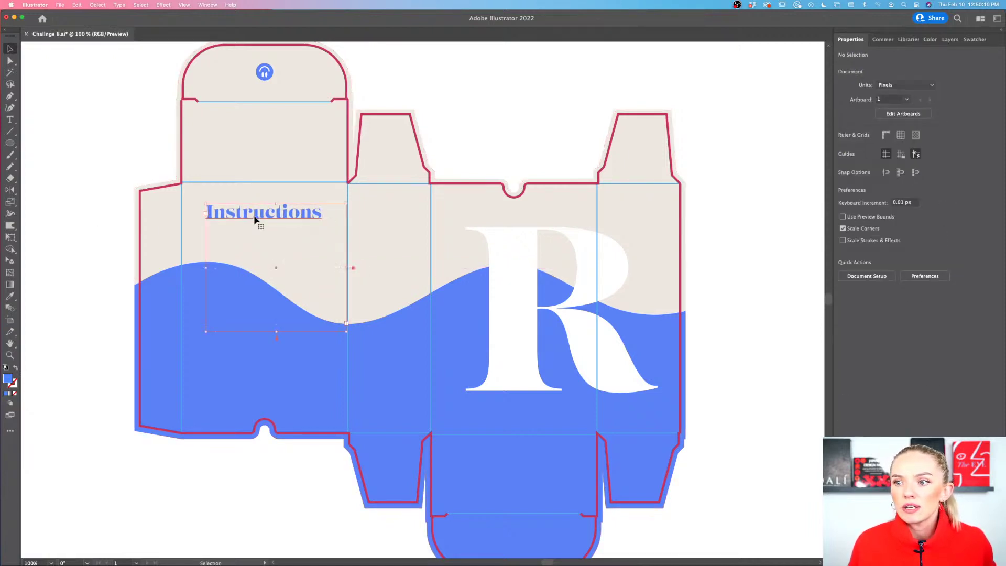
{"action": "left_click", "coordinate": [258, 219]}
{"action": "left_click_drag", "start_coordinate": [276, 335], "coordinate": [270, 234]}
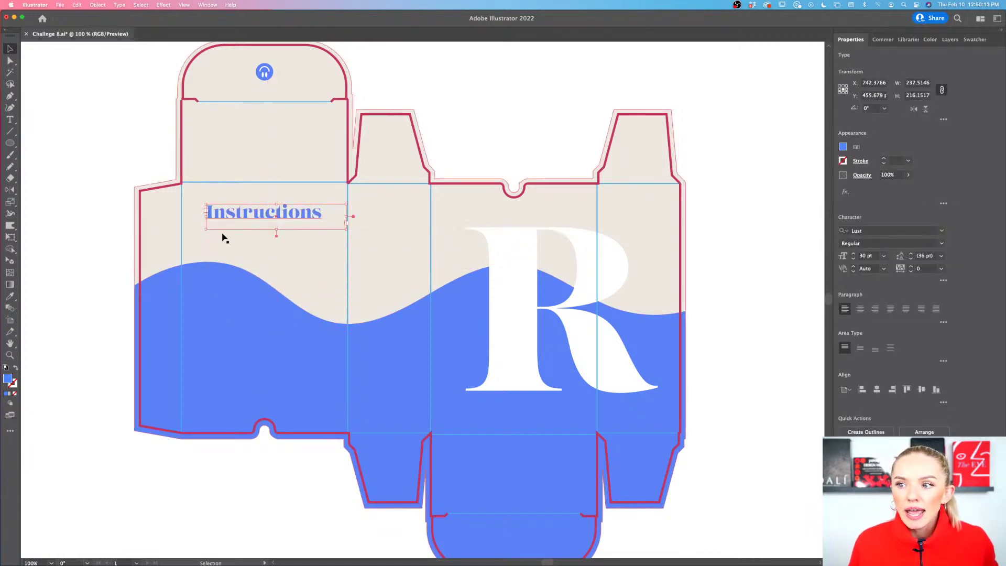
{"action": "left_click", "coordinate": [104, 241]}
Draw a rectangle about 195 × 260 px below the "Instructions" heading, matching the word's width
{"action": "scroll", "coordinate": [209, 259], "scroll_direction": "up", "scroll_amount": 1}
{"action": "scroll", "coordinate": [211, 260], "scroll_direction": "down", "scroll_amount": 2}
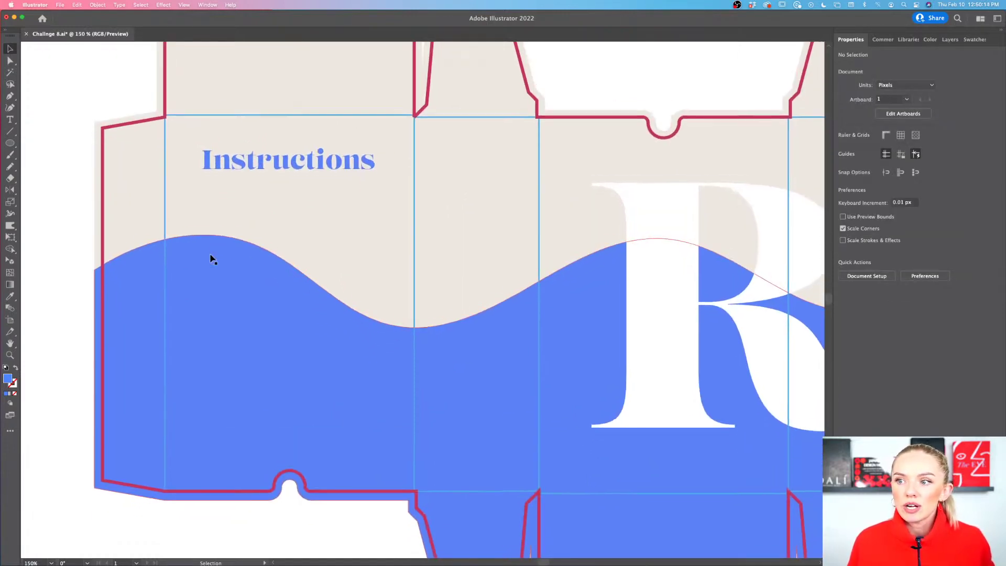
{"action": "left_click", "coordinate": [12, 146]}
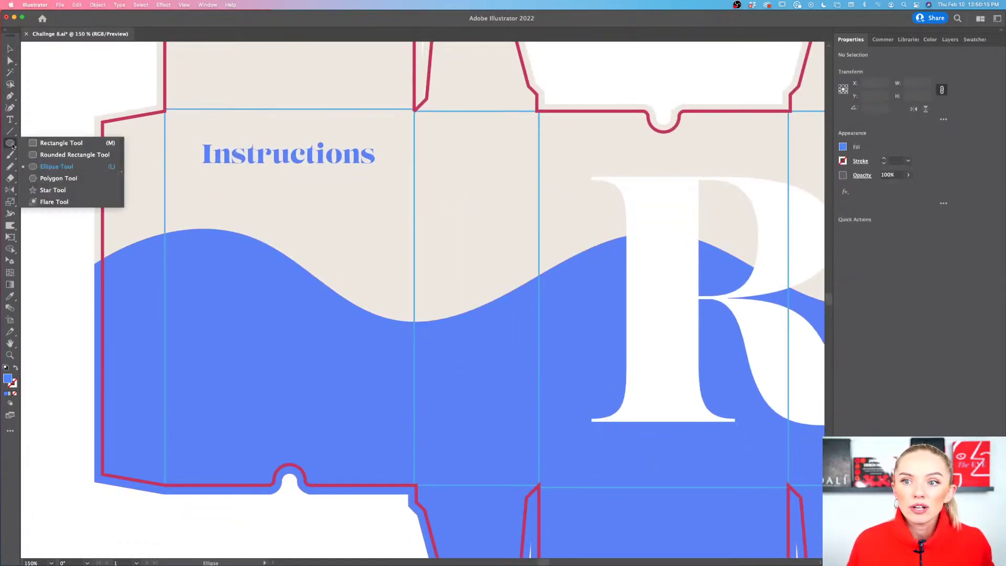
{"action": "left_click", "coordinate": [45, 145]}
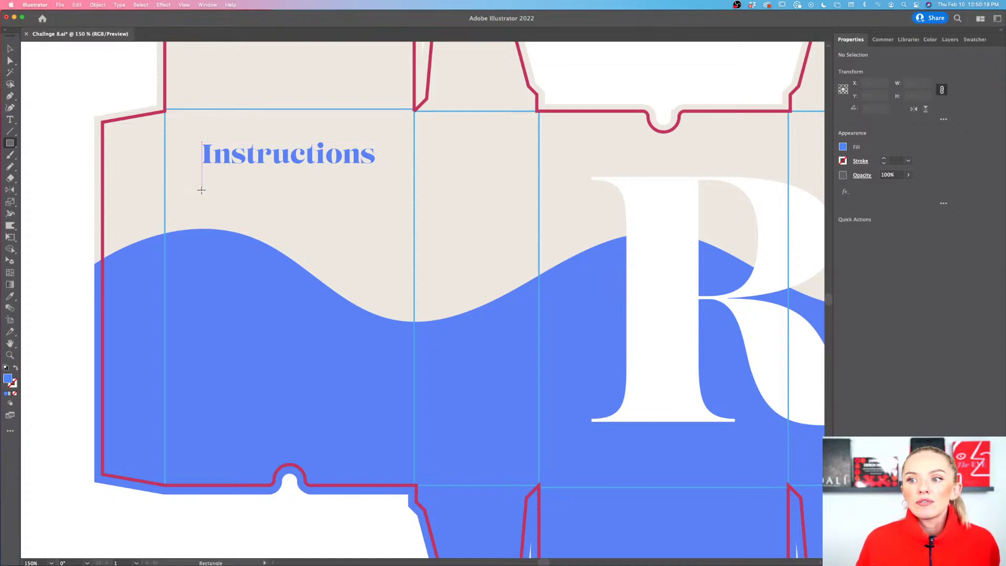
{"action": "left_click_drag", "start_coordinate": [201, 190], "coordinate": [374, 420]}
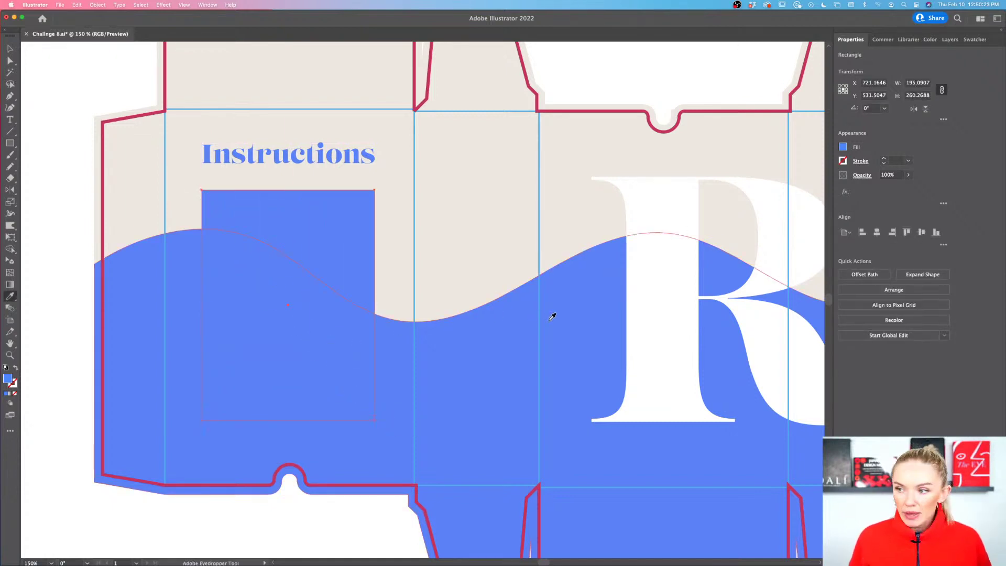
Fill the rectangle with the R's white using the Eyedropper and move it up slightly closer to the heading
{"action": "key", "text": "i"}
{"action": "left_click", "coordinate": [635, 322]}
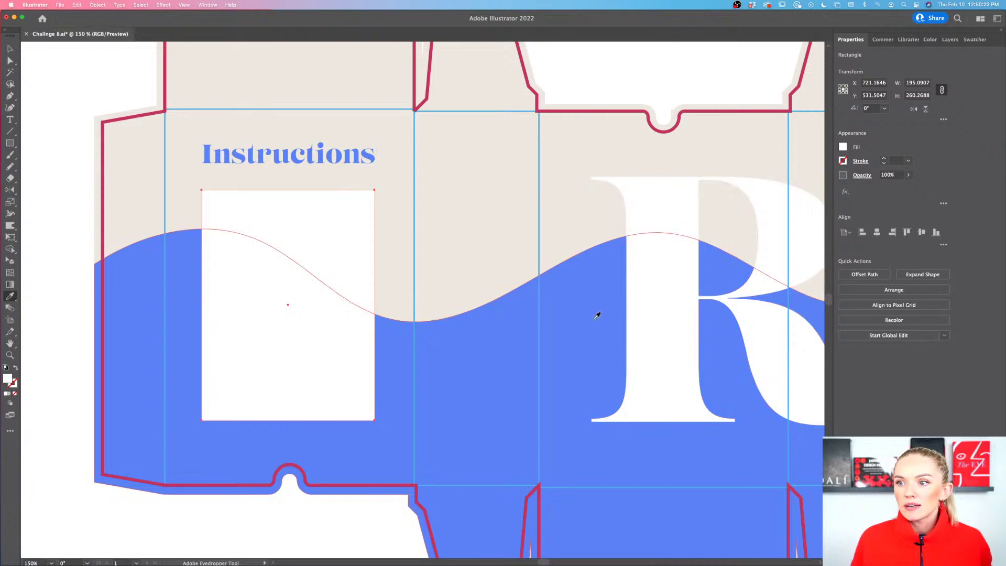
{"action": "key", "text": "v"}
{"action": "left_click", "coordinate": [52, 295]}
{"action": "left_click_drag", "start_coordinate": [278, 346], "coordinate": [280, 337]}
{"action": "left_click", "coordinate": [40, 168]}
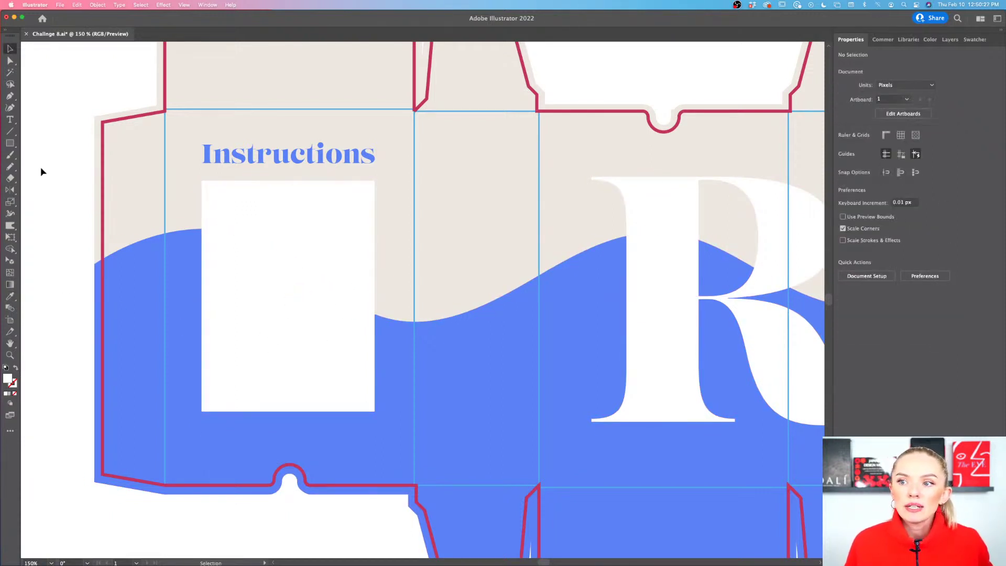
Create an area text box about 170 × 190 px inside the white rectangle and set its text to 14 pt
{"action": "left_click", "coordinate": [10, 119]}
{"action": "left_click_drag", "start_coordinate": [215, 194], "coordinate": [366, 363]}
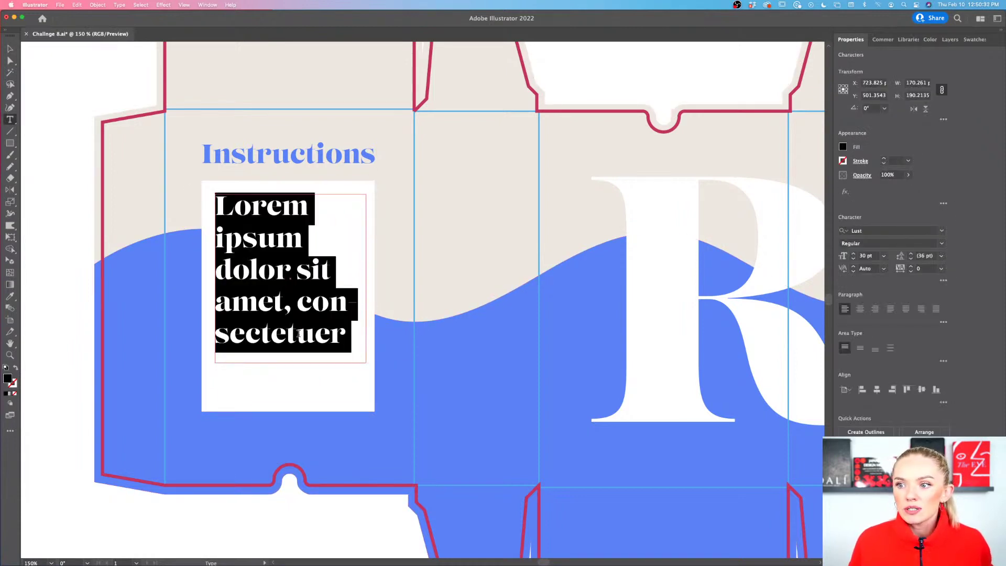
{"action": "left_click", "coordinate": [883, 257]}
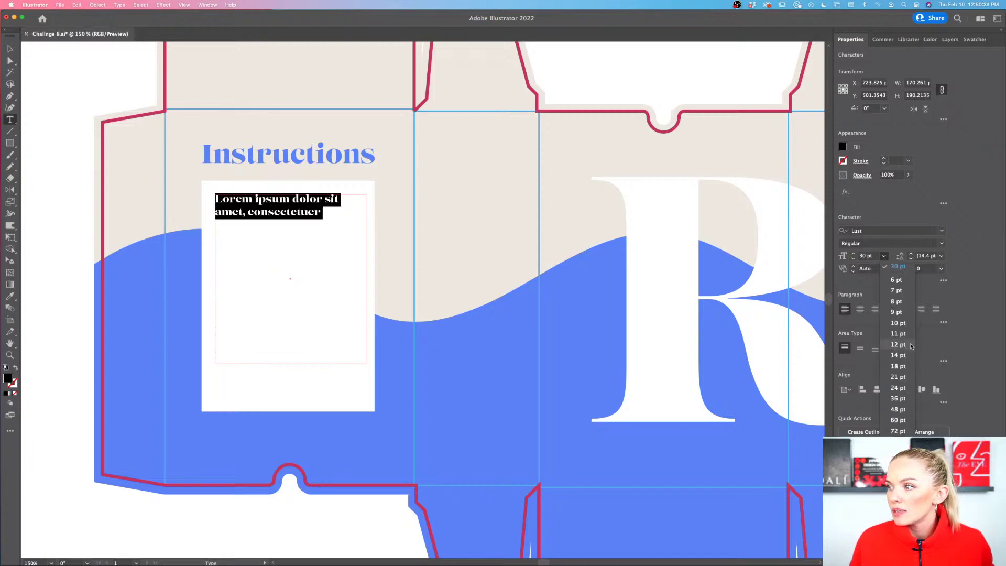
{"action": "left_click", "coordinate": [904, 356]}
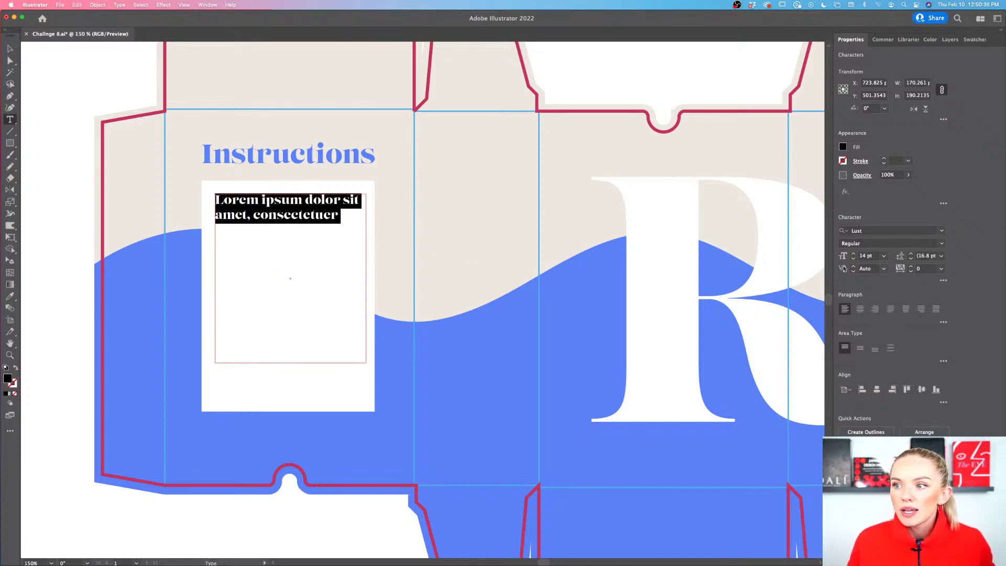
Change the placeholder text's font to Montserrat Regular and its size to 12 pt
{"action": "left_click", "coordinate": [942, 231]}
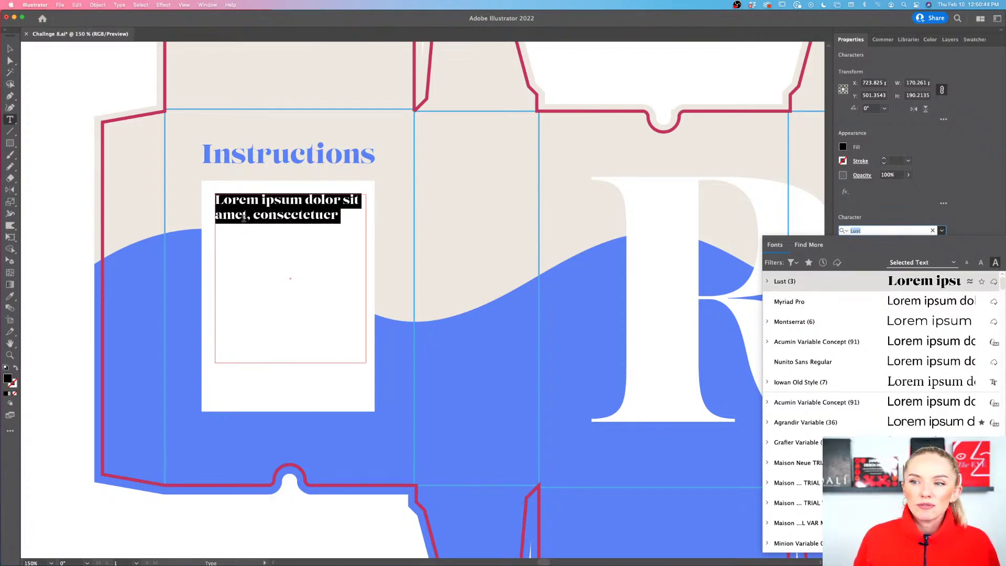
{"action": "left_click", "coordinate": [893, 326]}
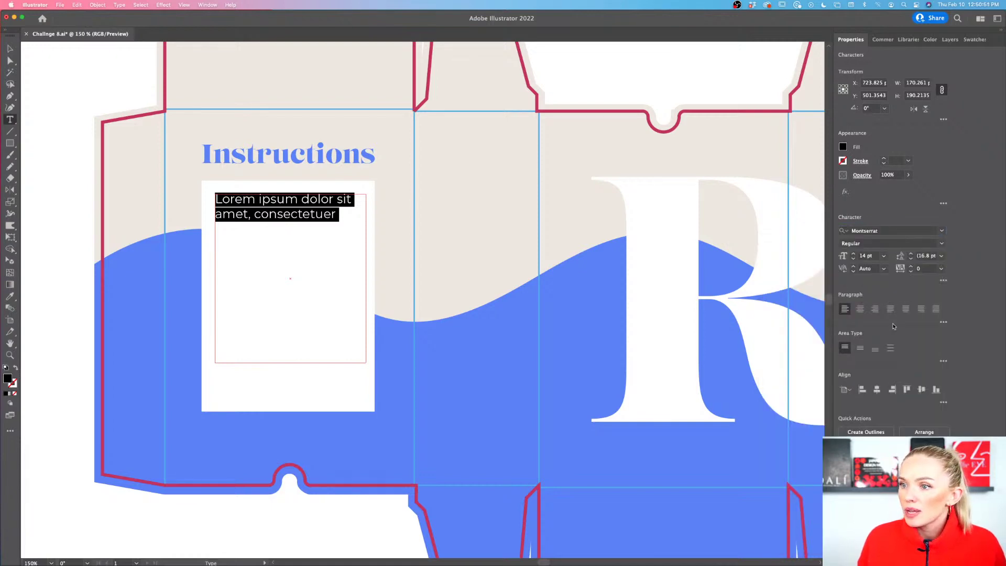
{"action": "left_click", "coordinate": [853, 259]}
{"action": "left_click", "coordinate": [852, 259]}
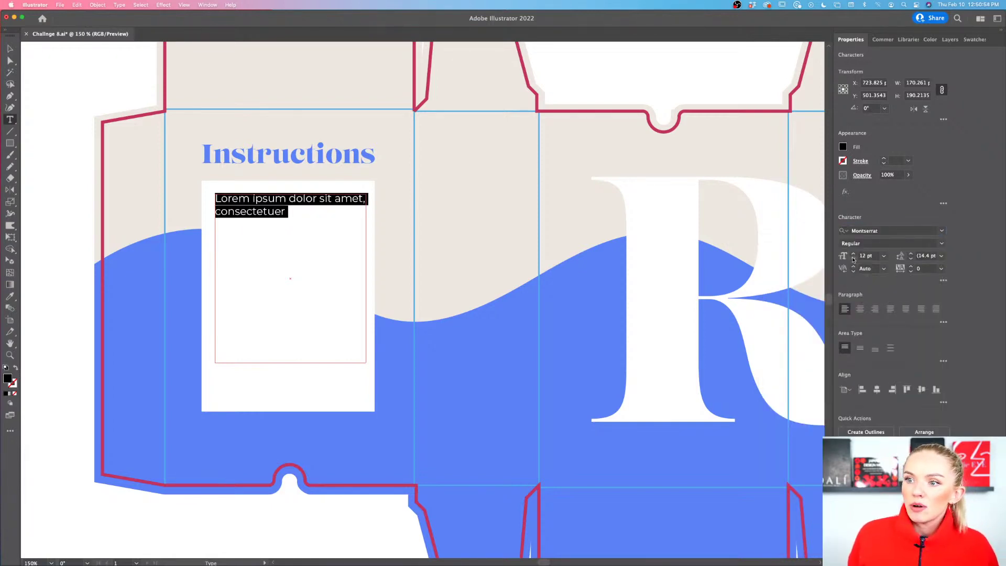
Fill the text frame in the white rectangle with placeholder text and deselect it
{"action": "left_click", "coordinate": [10, 48]}
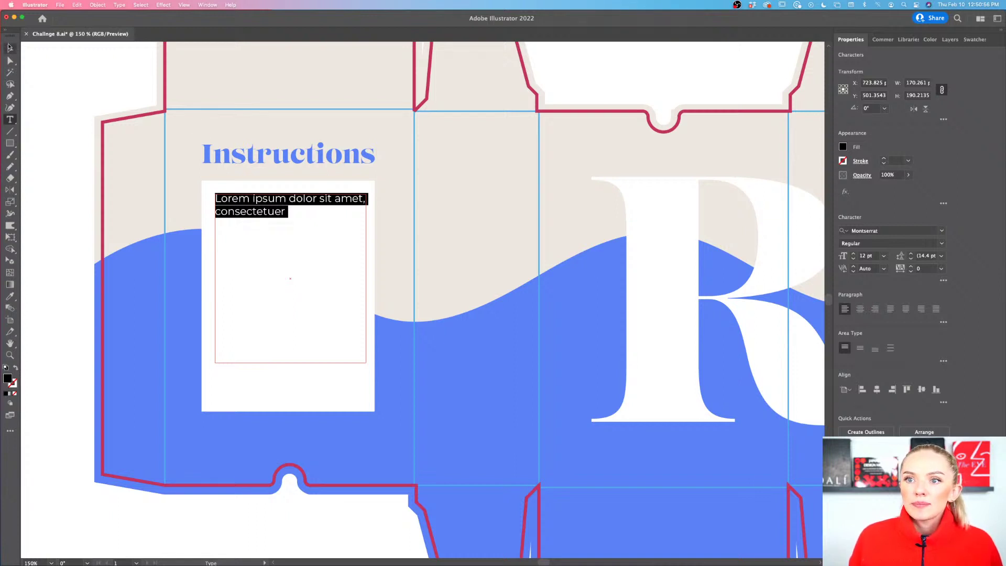
{"action": "left_click", "coordinate": [259, 211]}
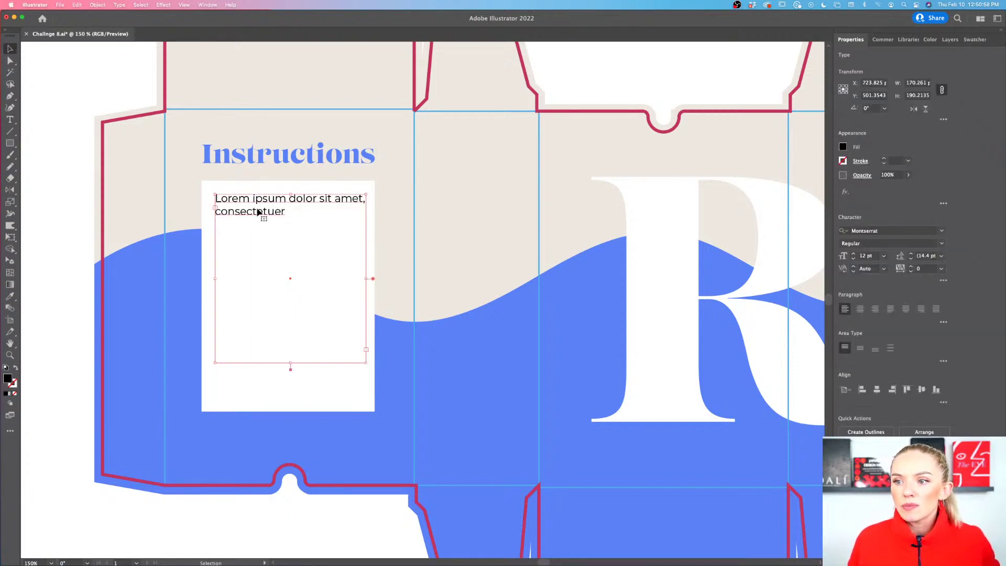
{"action": "right_click", "coordinate": [258, 211]}
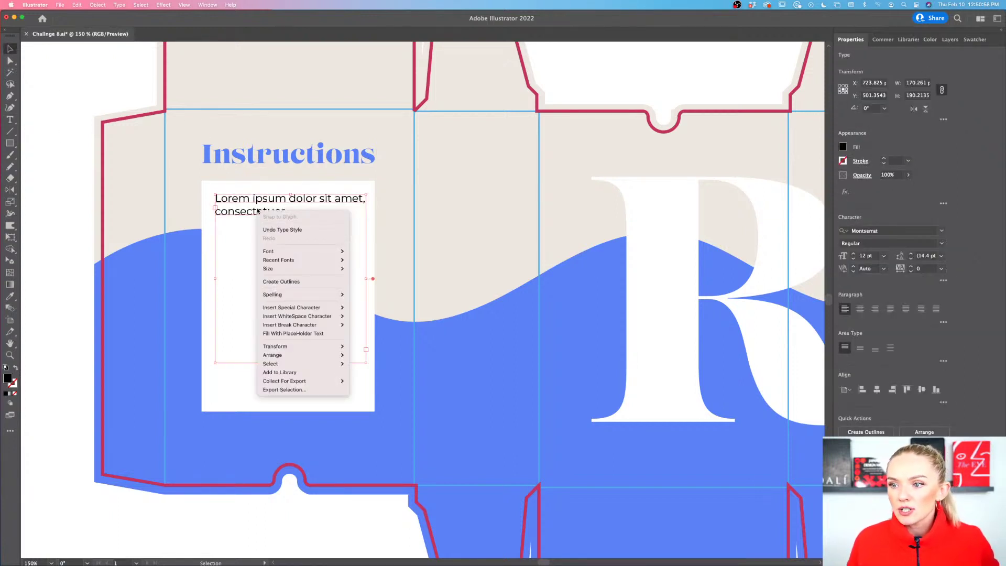
{"action": "left_click", "coordinate": [321, 334]}
{"action": "left_click", "coordinate": [63, 306]}
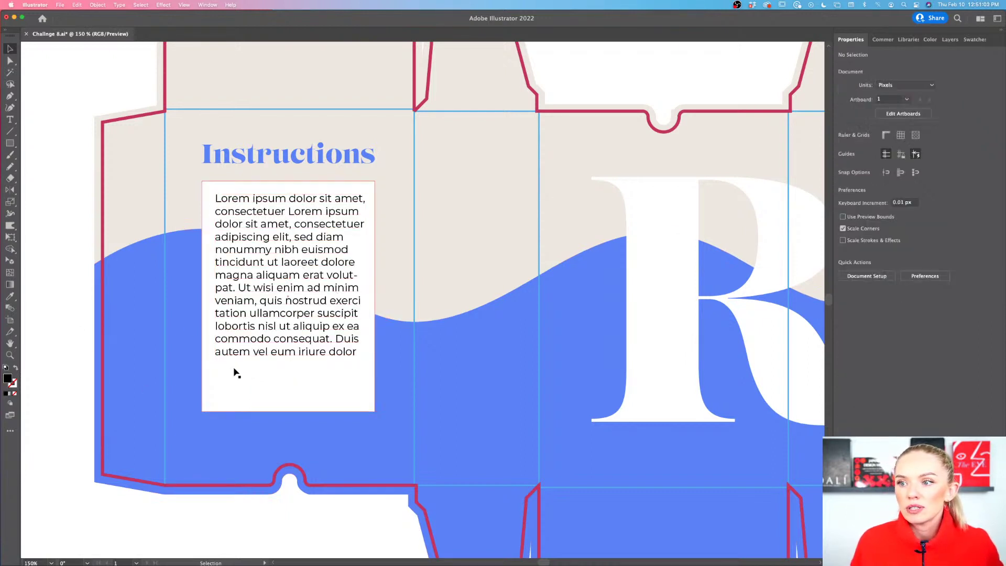
Set the instructions placeholder text to 10 pt with 15 pt leading, and deselect it
{"action": "left_click", "coordinate": [281, 346]}
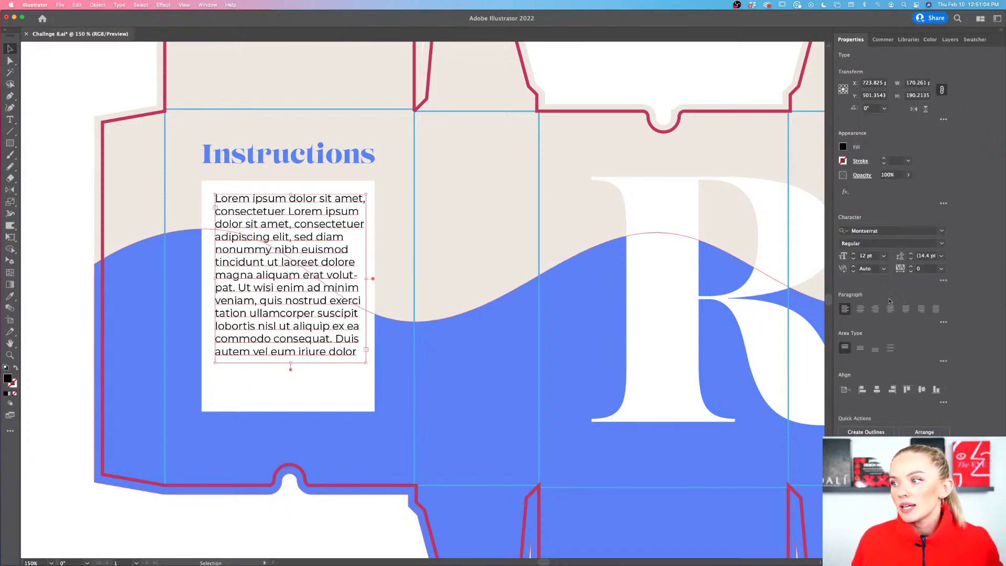
{"action": "left_click", "coordinate": [853, 260]}
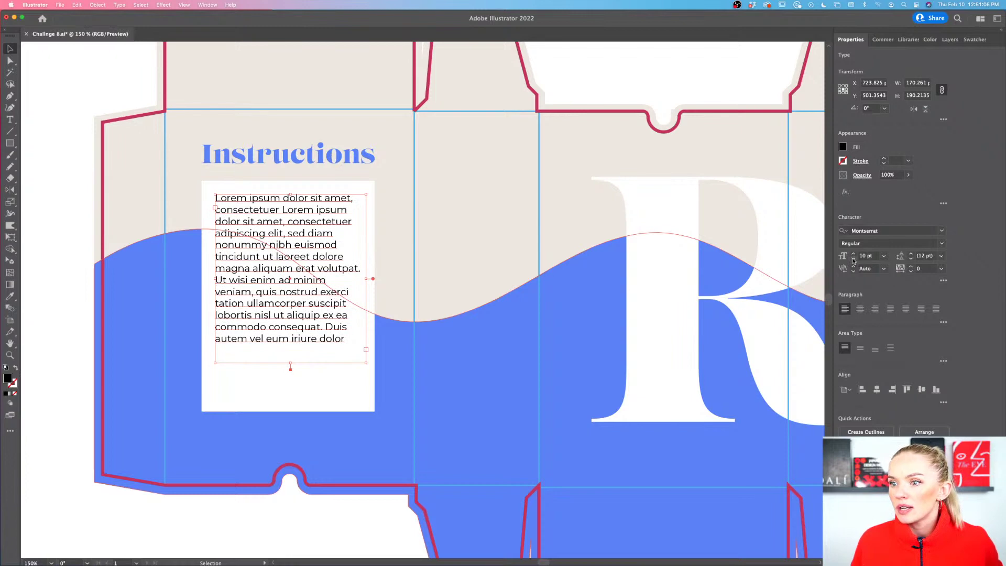
{"action": "left_click", "coordinate": [853, 260]}
{"action": "left_click", "coordinate": [942, 256]}
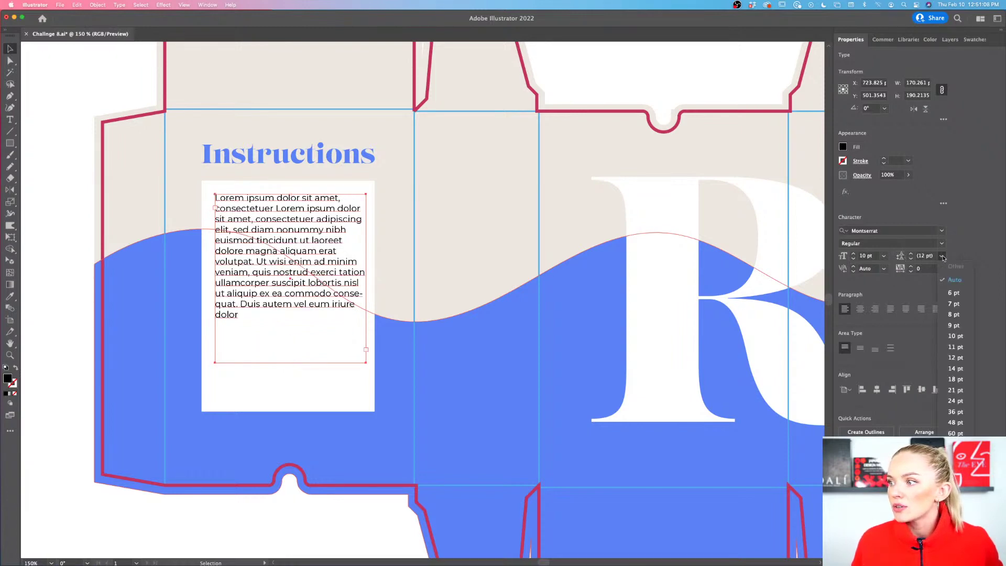
{"action": "left_click", "coordinate": [912, 256]}
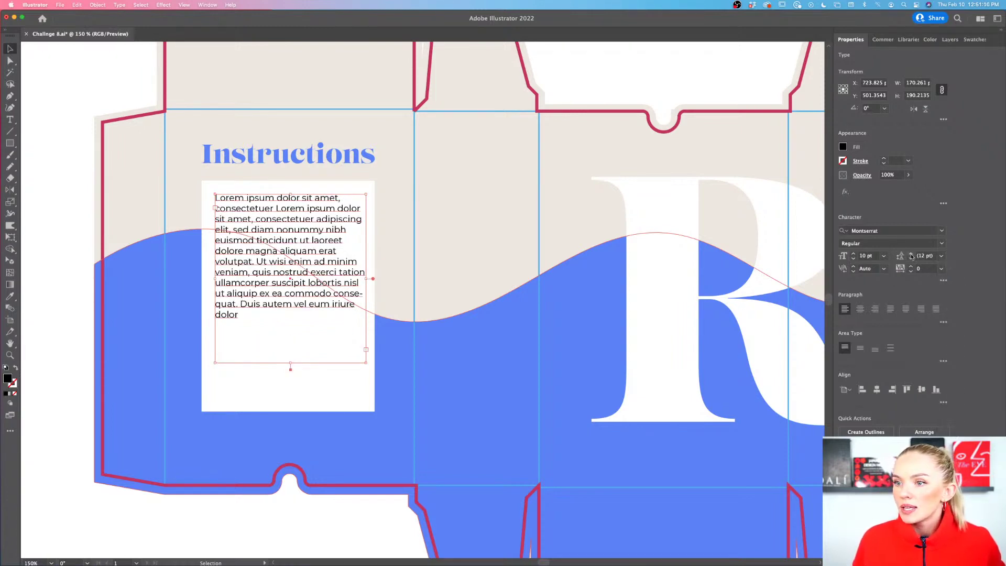
{"action": "left_click", "coordinate": [911, 256]}
{"action": "left_click", "coordinate": [912, 256]}
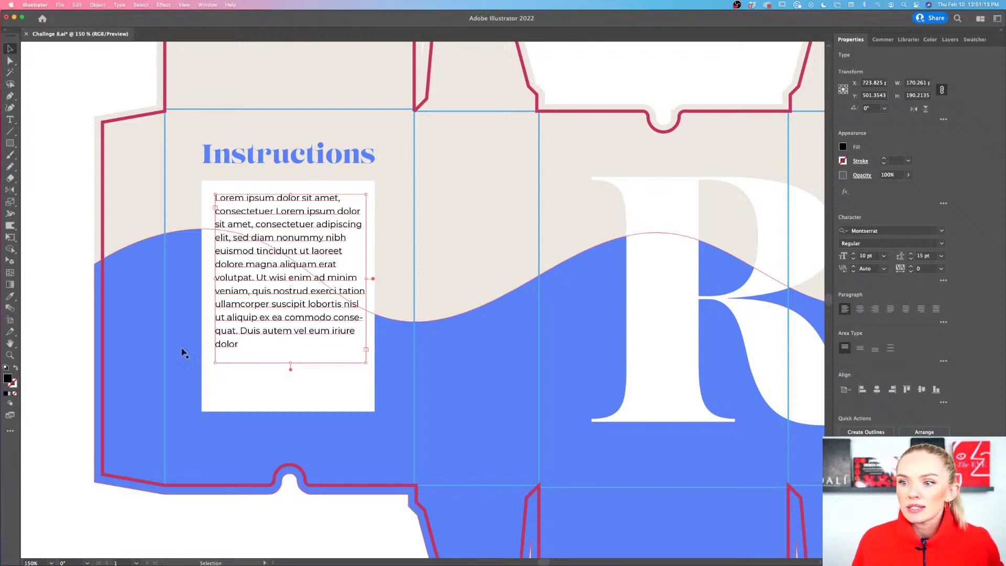
{"action": "left_click", "coordinate": [77, 346]}
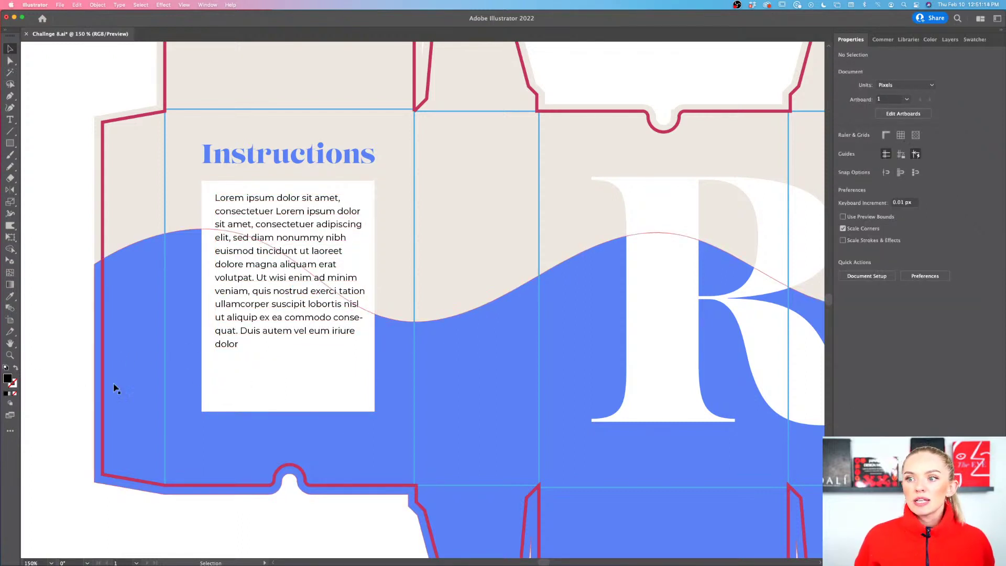
Resize the instructions text frame to about 171 × 184 px and deselect it
{"action": "left_click", "coordinate": [250, 319]}
{"action": "left_click_drag", "start_coordinate": [369, 279], "coordinate": [366, 278]}
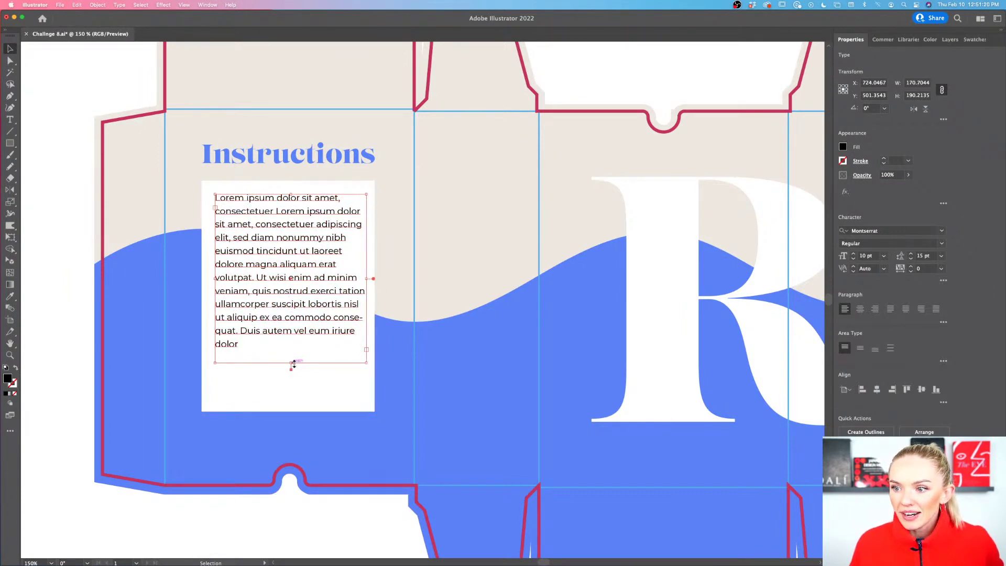
{"action": "left_click_drag", "start_coordinate": [291, 363], "coordinate": [291, 358]}
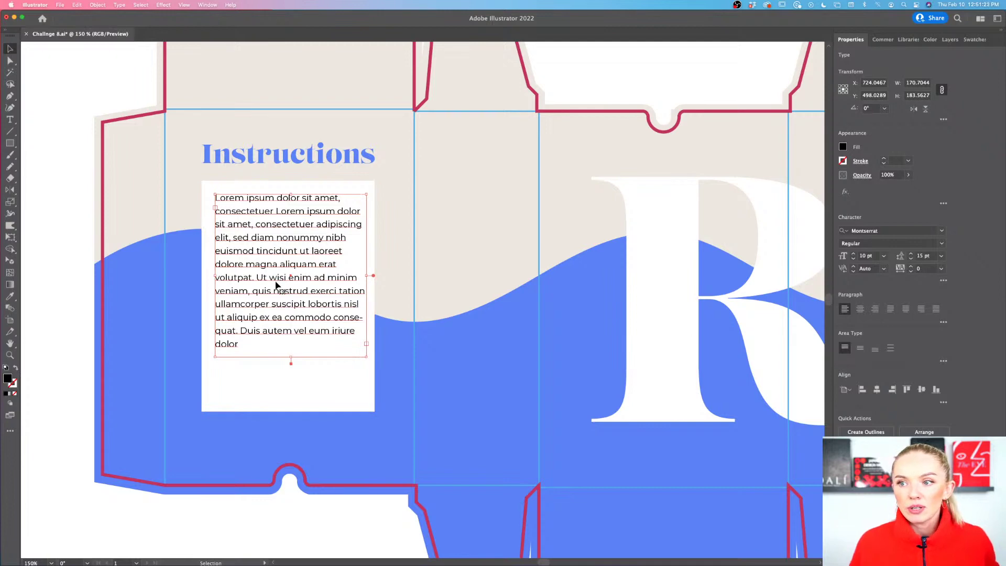
{"action": "scroll", "coordinate": [273, 283], "scroll_direction": "down", "scroll_amount": 3}
{"action": "left_click", "coordinate": [56, 319]}
{"action": "scroll", "coordinate": [56, 320], "scroll_direction": "down", "scroll_amount": 1}
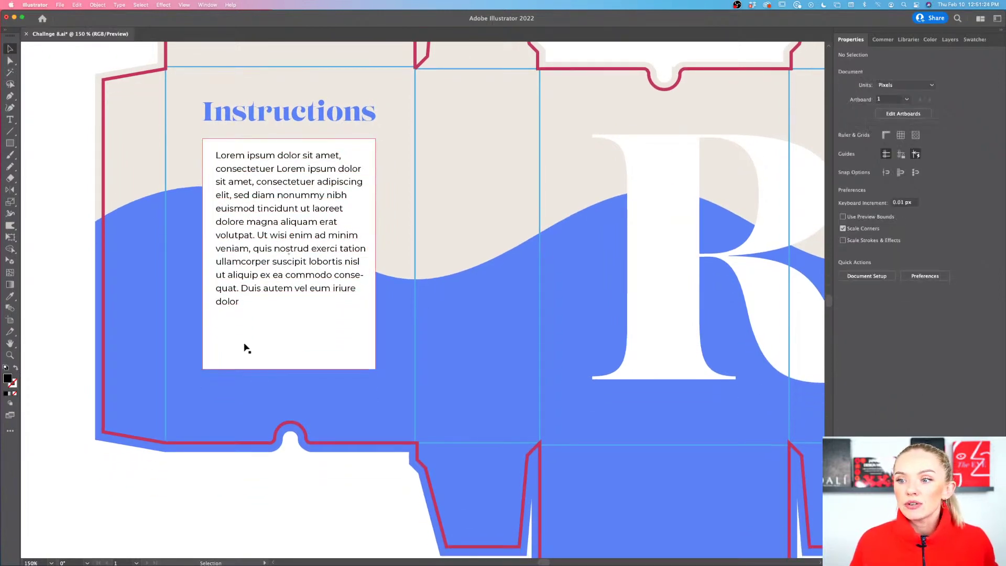
Create an area text box about 171 × 44 px below the instructions text, set in Montserrat Medium at 8 pt
{"action": "left_click", "coordinate": [11, 120]}
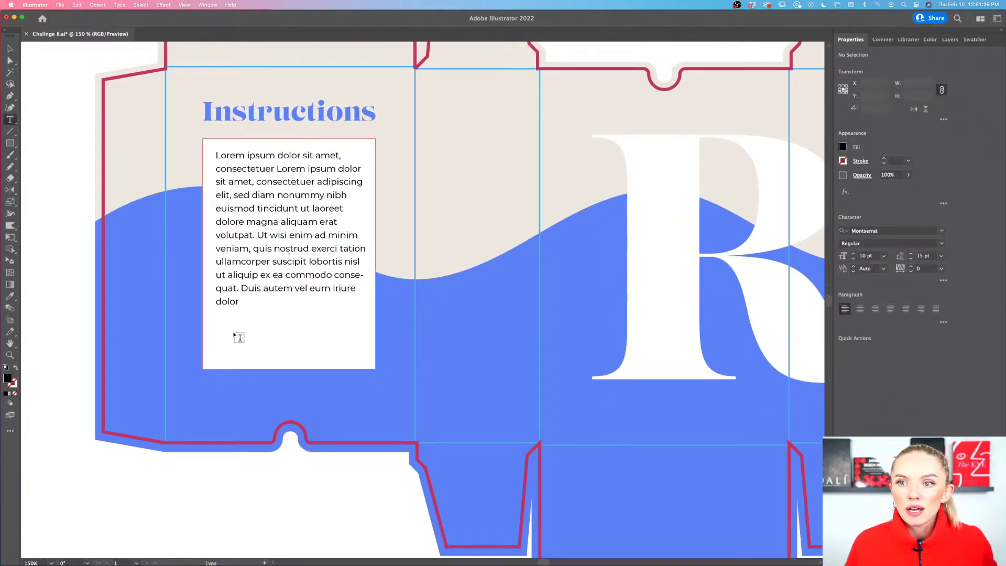
{"action": "scroll", "coordinate": [249, 342], "scroll_direction": "up", "scroll_amount": 1}
{"action": "left_click_drag", "start_coordinate": [205, 318], "coordinate": [407, 370]}
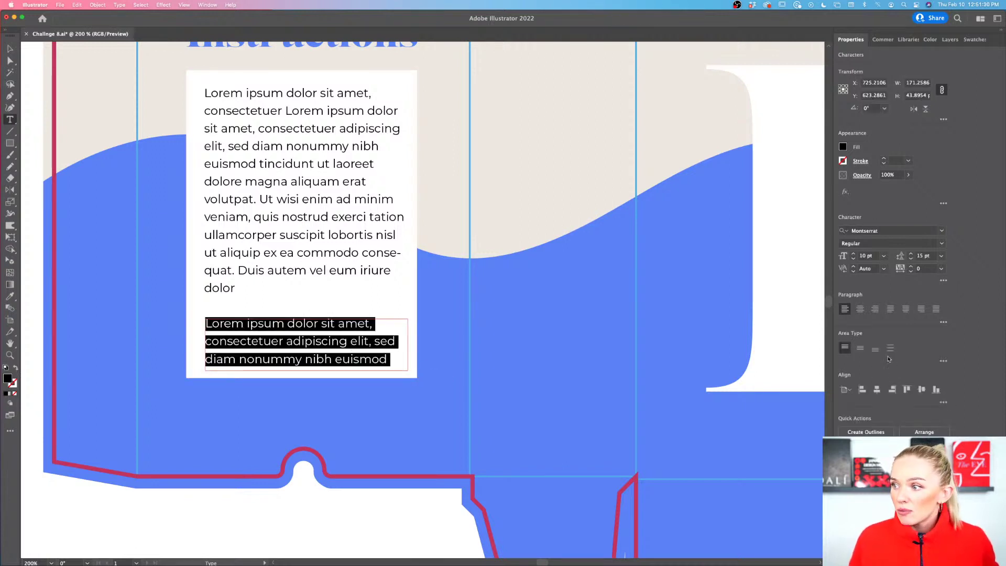
{"action": "left_click", "coordinate": [853, 260]}
{"action": "left_click", "coordinate": [853, 259]}
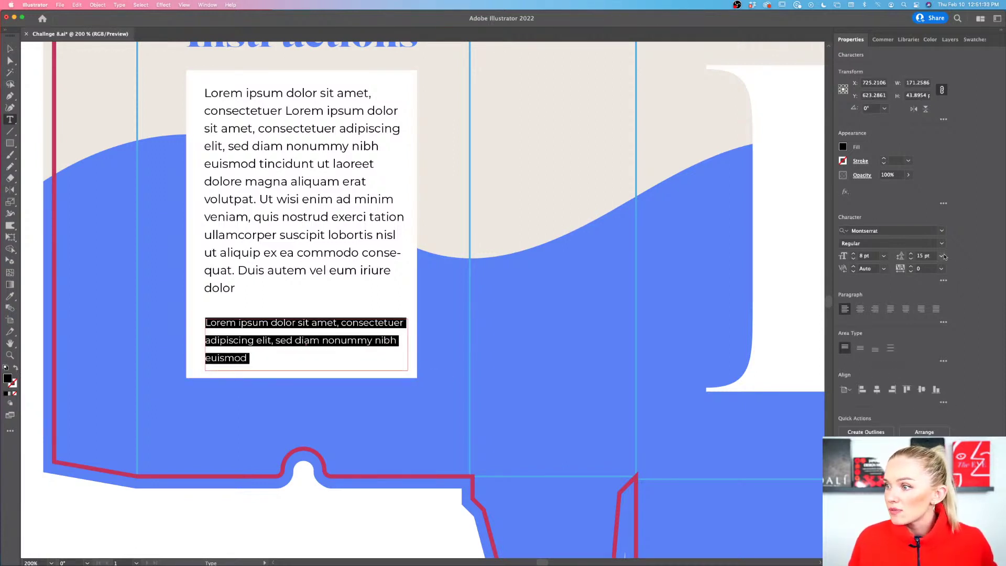
{"action": "left_click", "coordinate": [941, 243]}
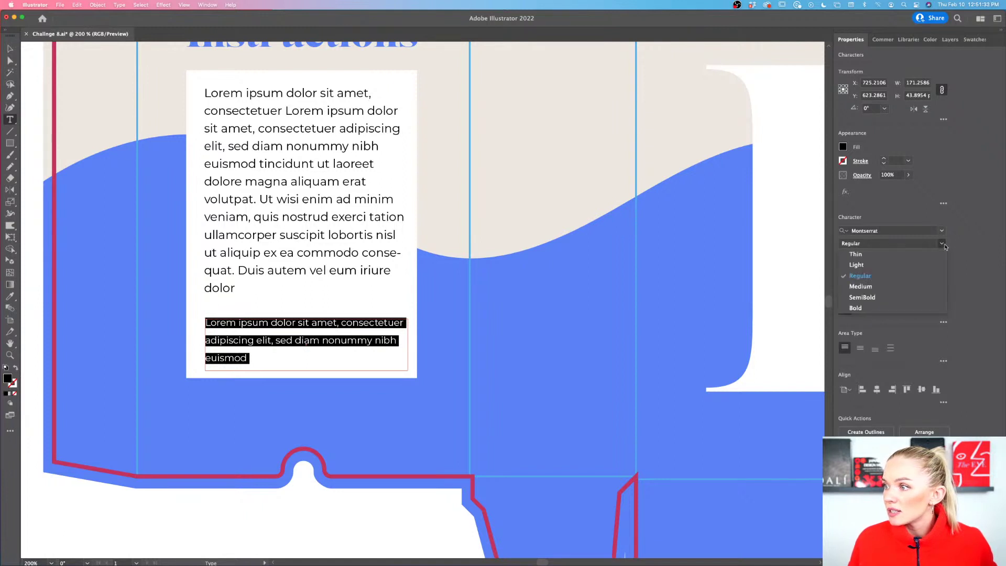
{"action": "left_click", "coordinate": [859, 289]}
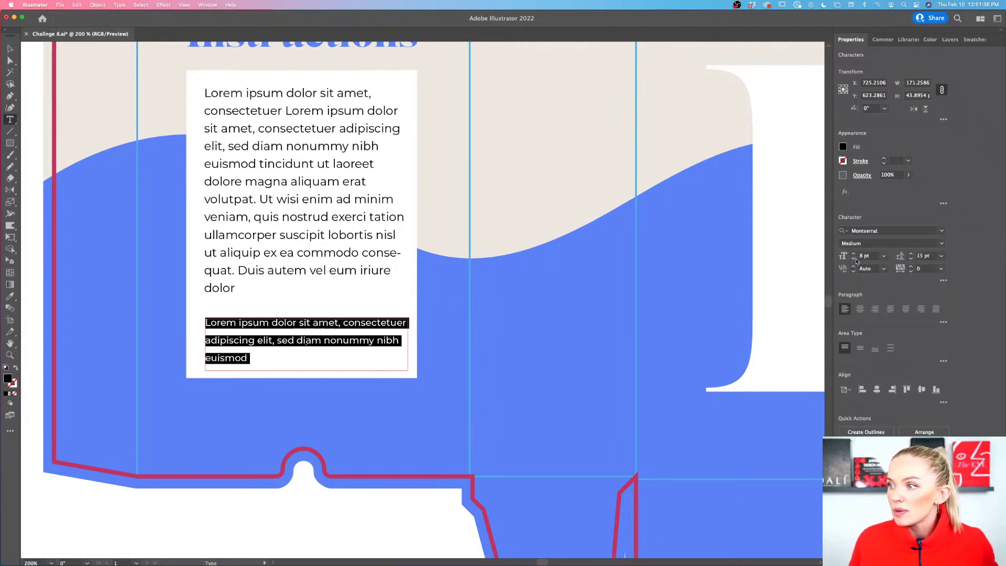
Reduce the leading of the small text block to 10 pt
{"action": "left_click", "coordinate": [912, 260]}
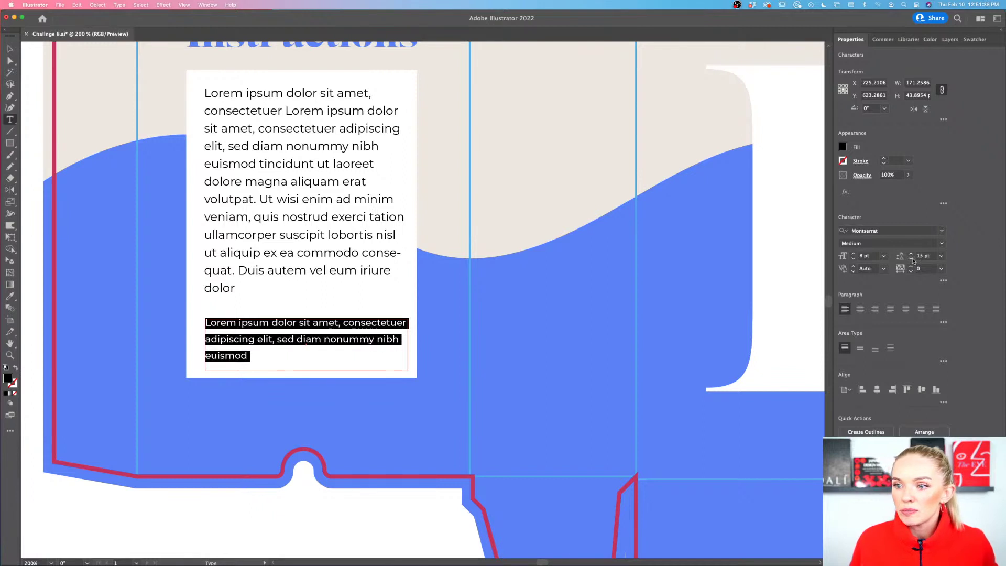
{"action": "left_click", "coordinate": [911, 259]}
{"action": "left_click", "coordinate": [912, 259]}
{"action": "left_click", "coordinate": [912, 259]}
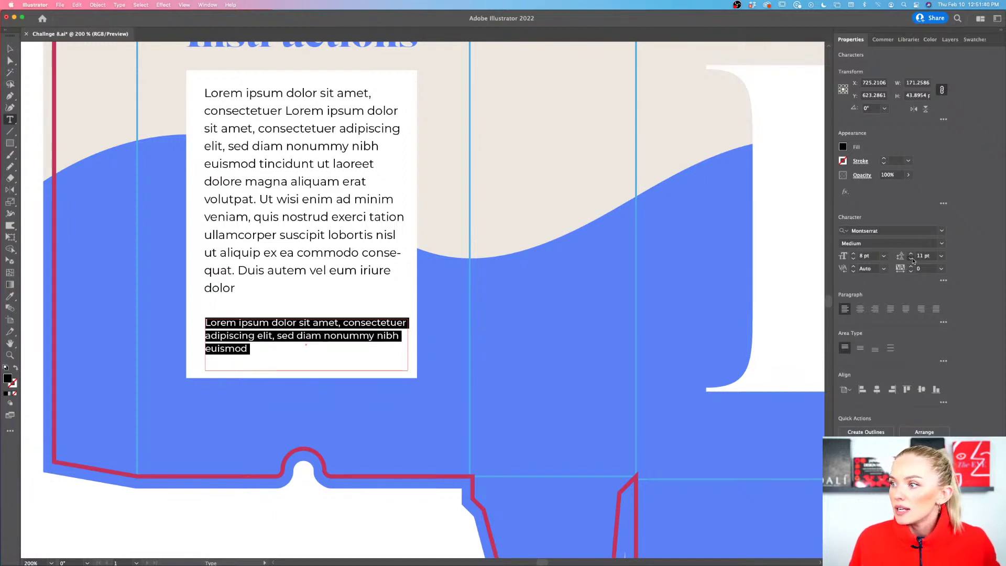
{"action": "left_click", "coordinate": [911, 259]}
Insert "Ingredients:" before the first word of the small text block
{"action": "left_click_drag", "start_coordinate": [237, 326], "coordinate": [204, 324]}
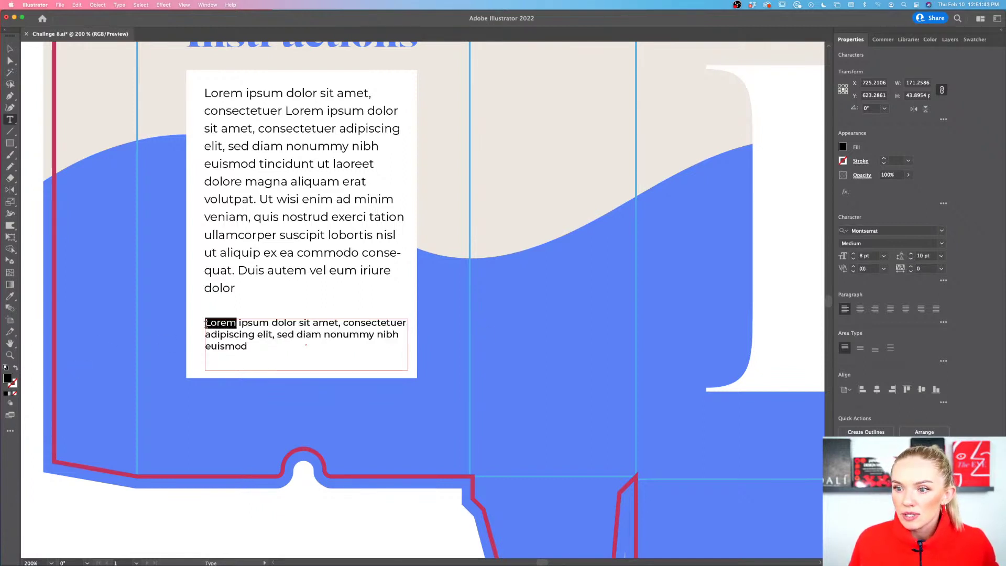
{"action": "left_click", "coordinate": [205, 323]}
{"action": "type", "text": "Ingredient"}
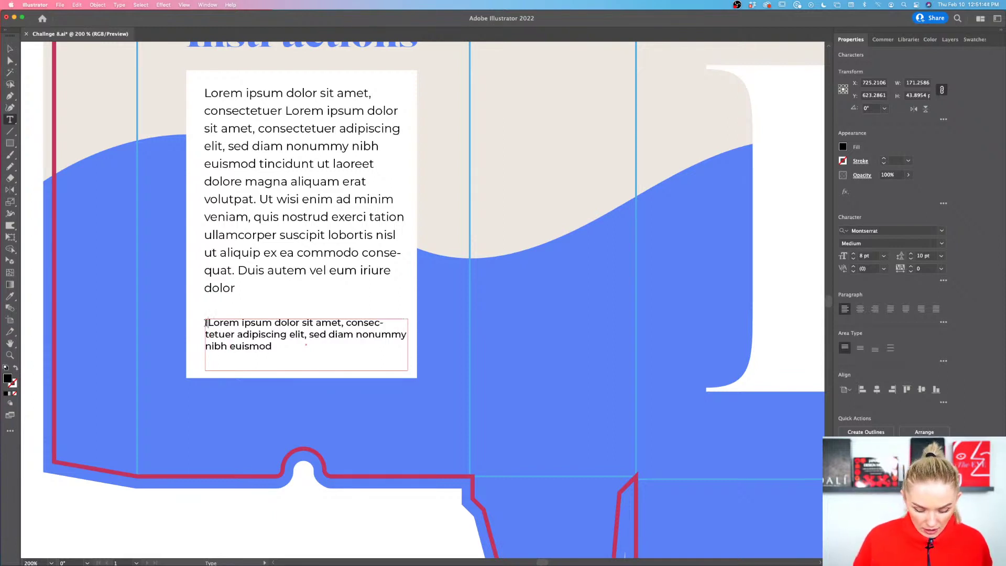
{"action": "type", "text": "s:"}
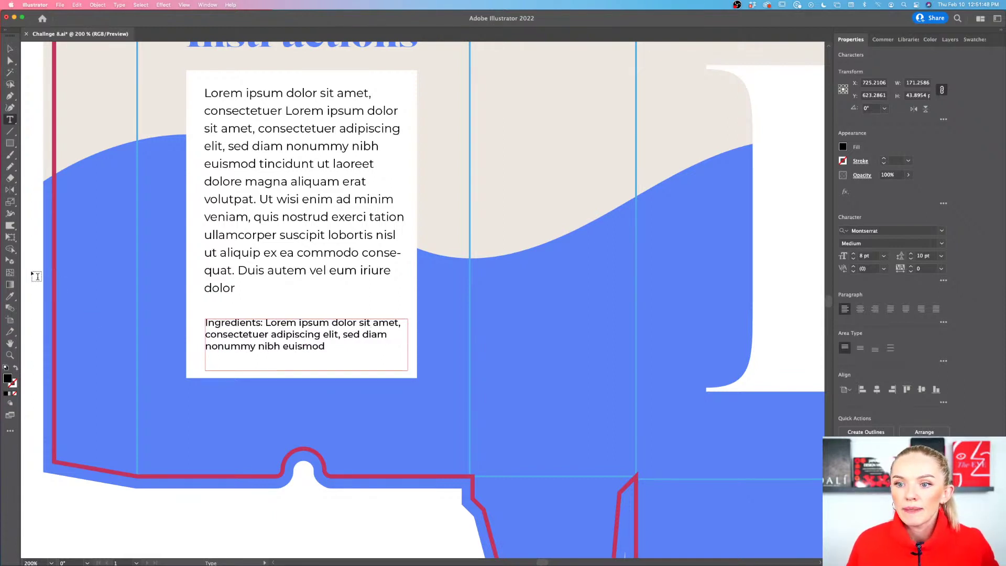
Move the ingredients text down slightly toward the white rectangle's lower edge and deselect it
{"action": "left_click", "coordinate": [10, 48]}
{"action": "left_click_drag", "start_coordinate": [292, 359], "coordinate": [291, 352]}
{"action": "scroll", "coordinate": [293, 353], "scroll_direction": "down", "scroll_amount": 1}
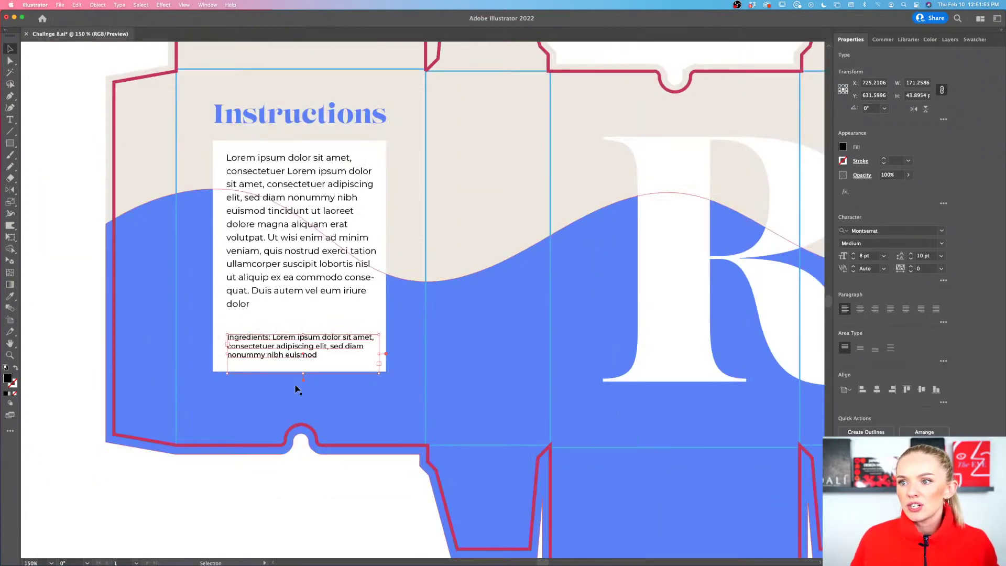
{"action": "left_click", "coordinate": [300, 510]}
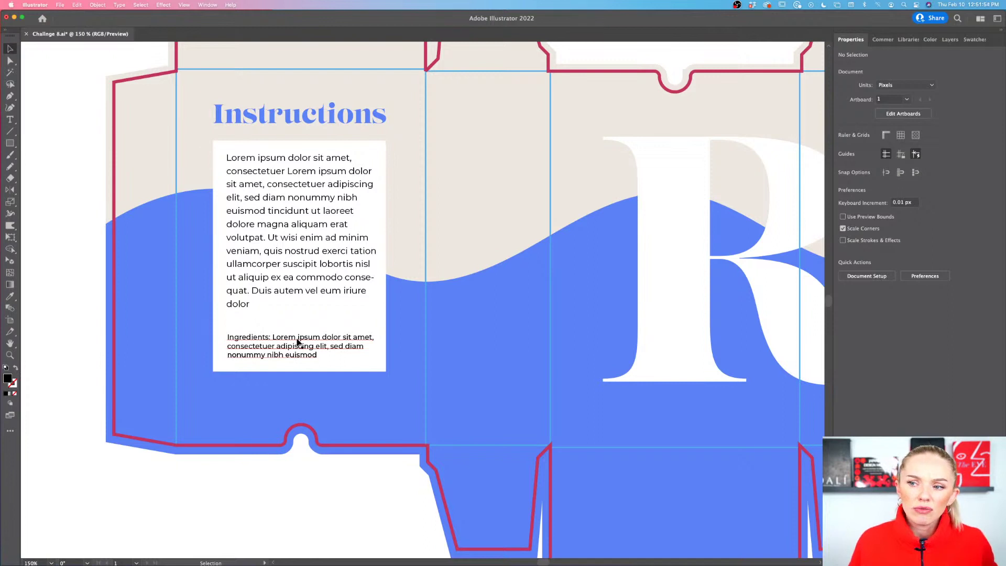
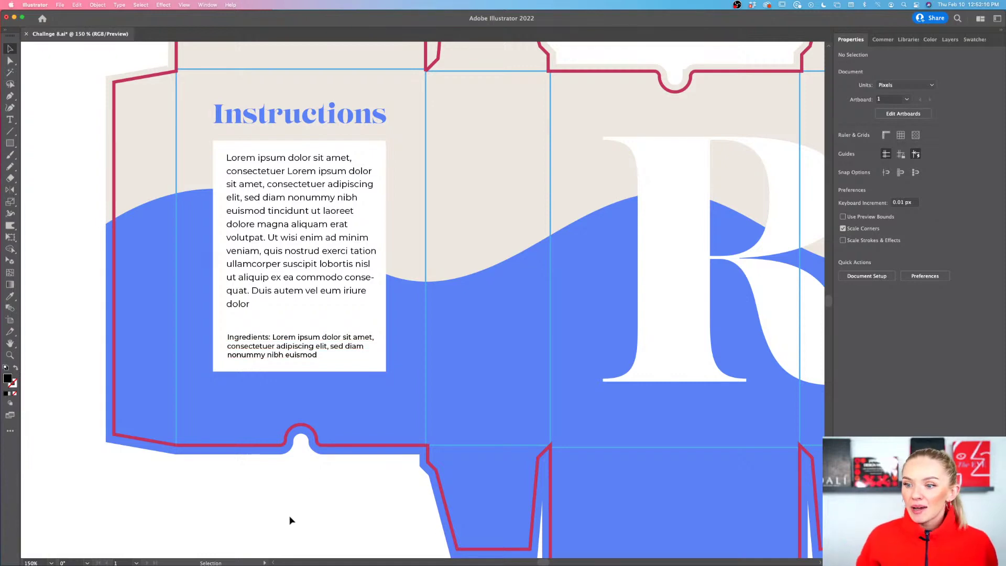
Draw a rectangle about 105 × 61 px low on the narrow panel between the instructions and the R, filled with the instructions box's white
{"action": "scroll", "coordinate": [291, 520], "scroll_direction": "right", "scroll_amount": 3}
{"action": "key", "text": "super+minus"}
{"action": "key", "text": "super+minus"}
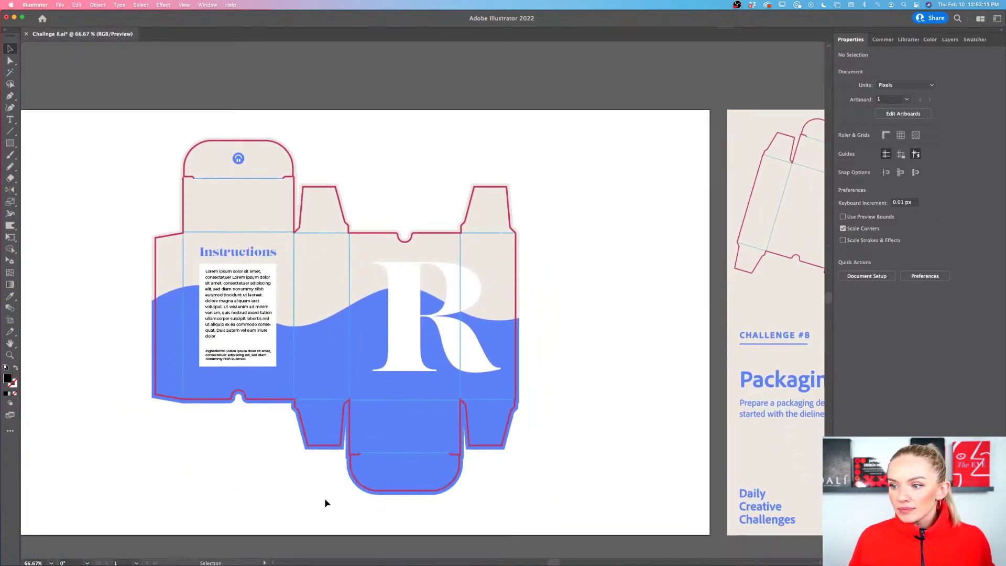
{"action": "scroll", "coordinate": [351, 481], "scroll_direction": "up", "scroll_amount": 1}
{"action": "scroll", "coordinate": [351, 480], "scroll_direction": "up", "scroll_amount": 2}
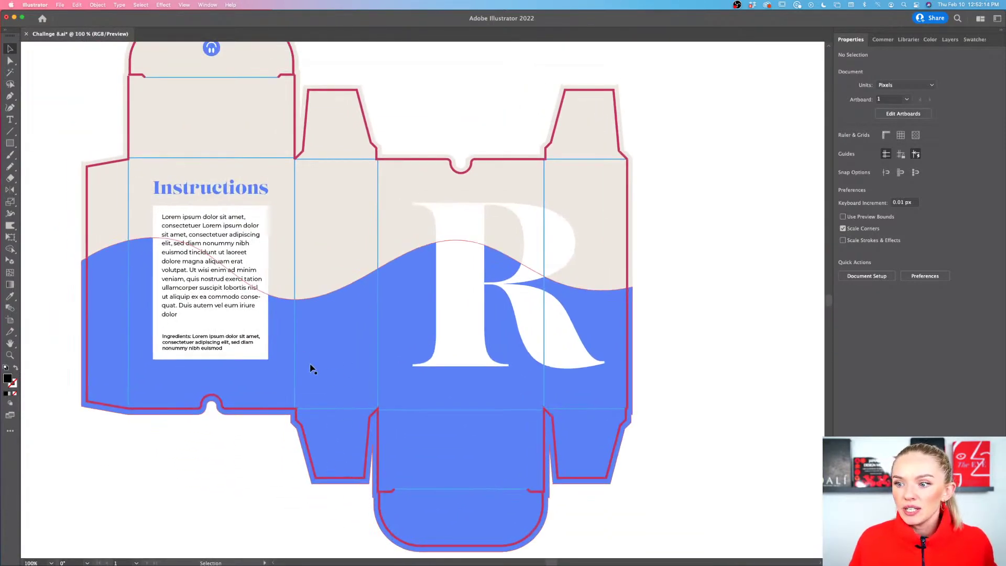
{"action": "left_click", "coordinate": [10, 143]}
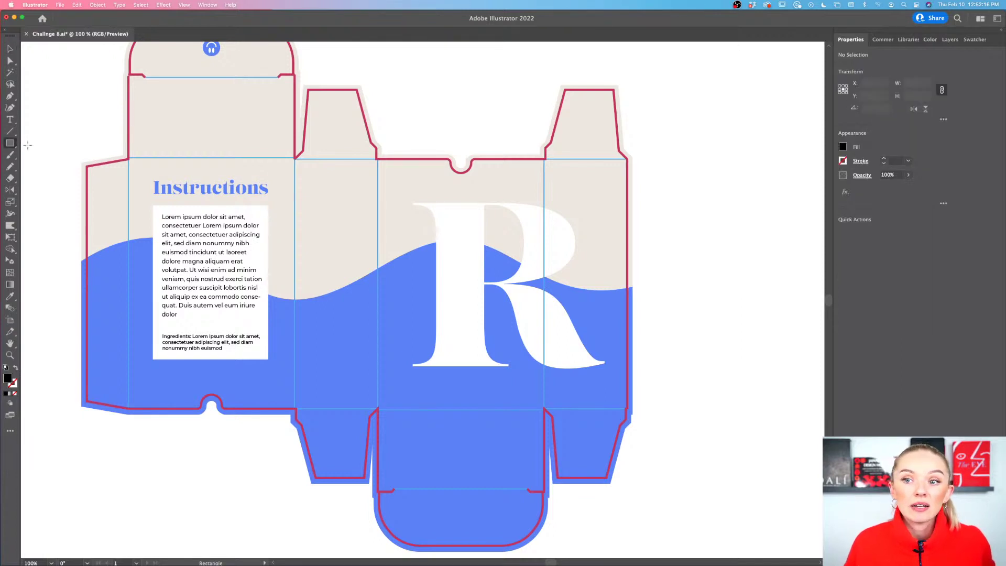
{"action": "left_click_drag", "start_coordinate": [306, 362], "coordinate": [368, 397]}
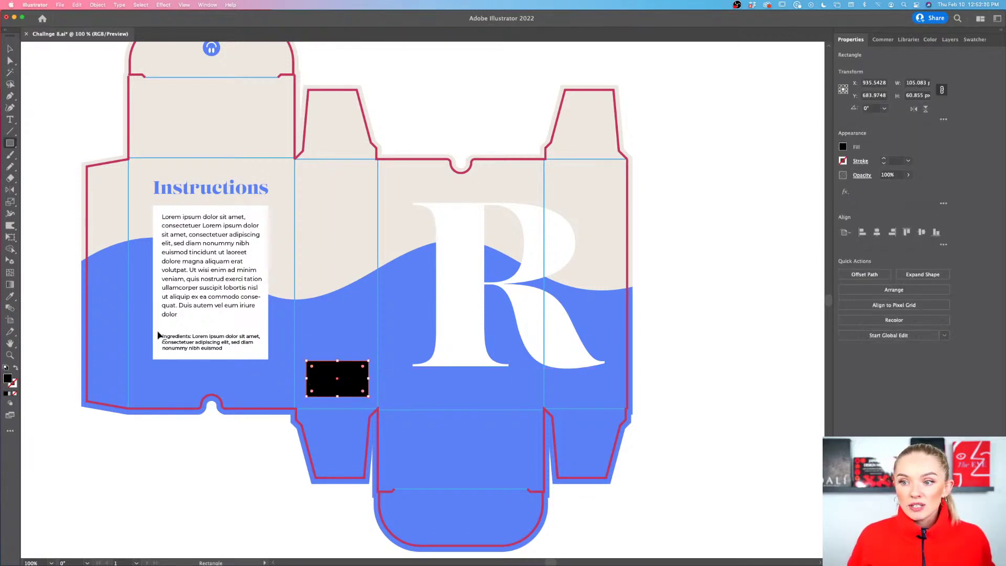
{"action": "key", "text": "i"}
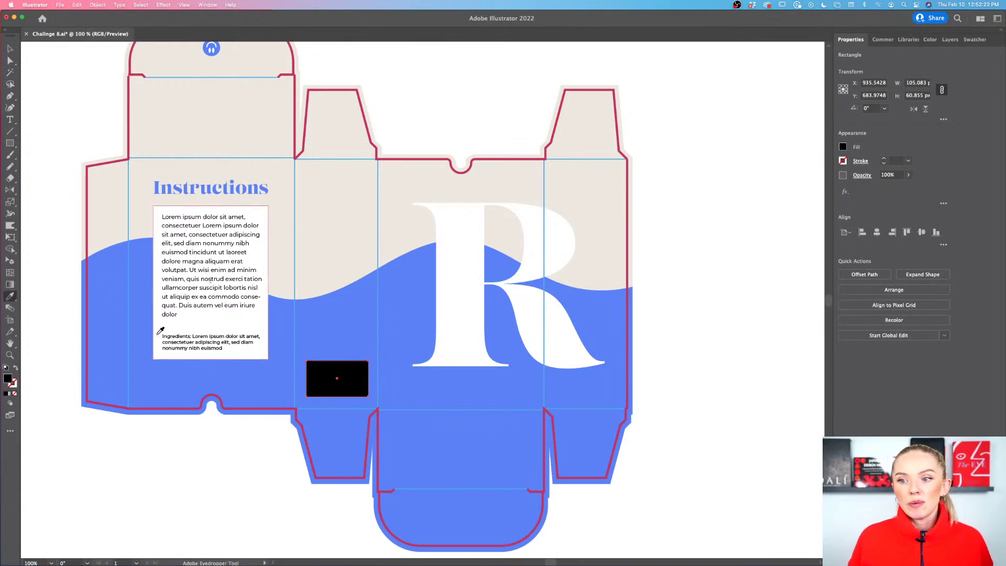
{"action": "left_click", "coordinate": [160, 330]}
{"action": "key", "text": "v"}
{"action": "scroll", "coordinate": [346, 387], "scroll_direction": "up", "scroll_amount": 4}
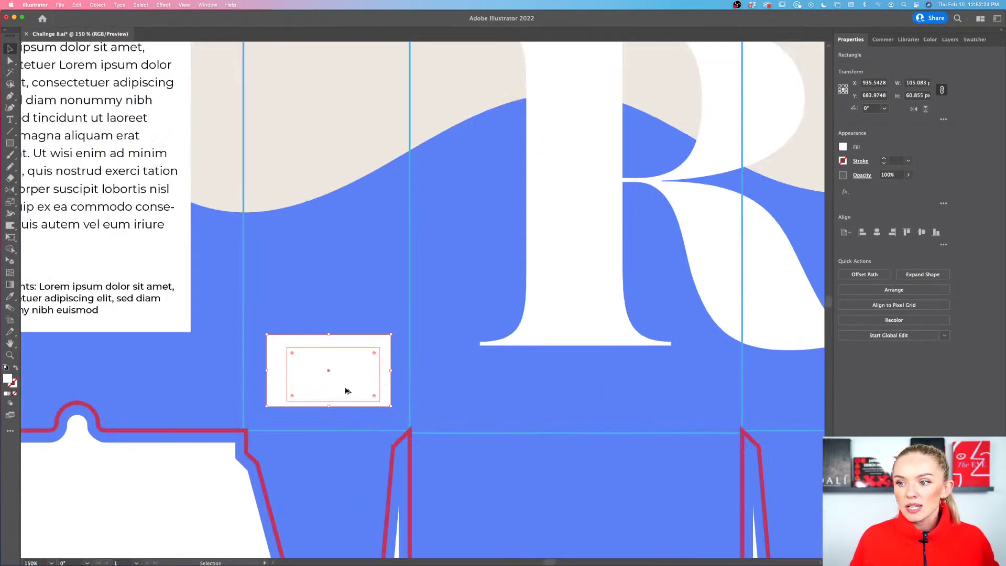
Center the small white rectangle between the panel's fold lines and reduce its height to about 49 px
{"action": "left_click_drag", "start_coordinate": [374, 400], "coordinate": [370, 403]}
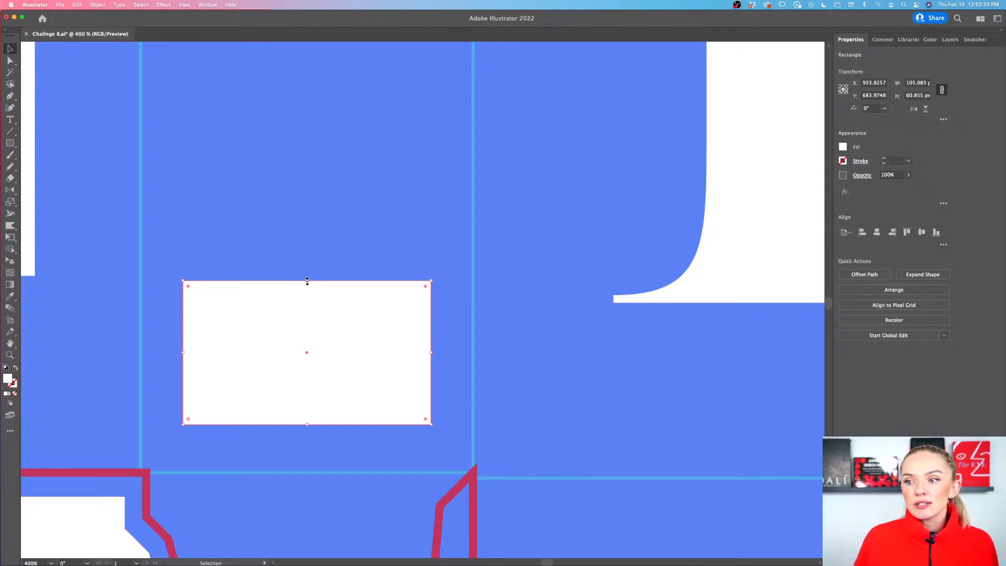
{"action": "left_click_drag", "start_coordinate": [307, 281], "coordinate": [308, 294]}
{"action": "mouse_move", "coordinate": [359, 372]}
{"action": "left_mouse_down"}
{"action": "mouse_move", "coordinate": [361, 357]}
{"action": "mouse_move", "coordinate": [362, 368]}
{"action": "left_mouse_up"}
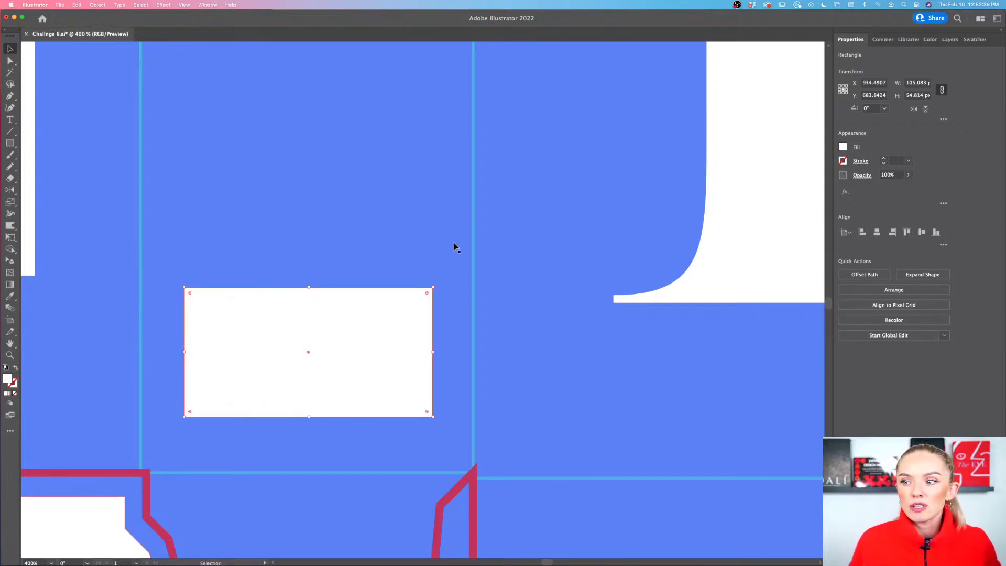
{"action": "mouse_move", "coordinate": [392, 338]}
{"action": "left_mouse_down"}
{"action": "mouse_move", "coordinate": [431, 337]}
{"action": "mouse_move", "coordinate": [393, 338]}
{"action": "left_mouse_up"}
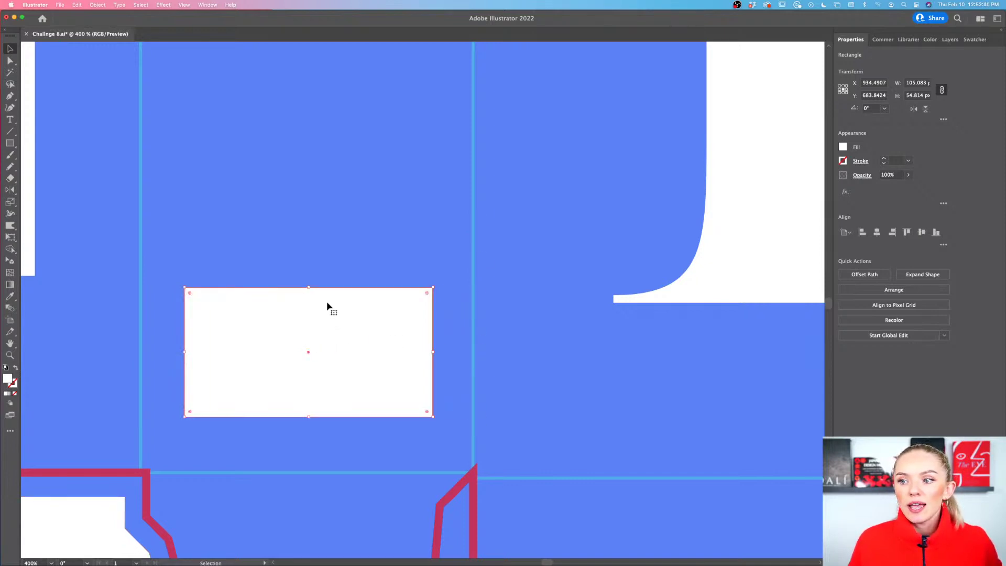
{"action": "left_click_drag", "start_coordinate": [308, 286], "coordinate": [308, 299]}
{"action": "scroll", "coordinate": [294, 348], "scroll_direction": "down", "scroll_amount": 1}
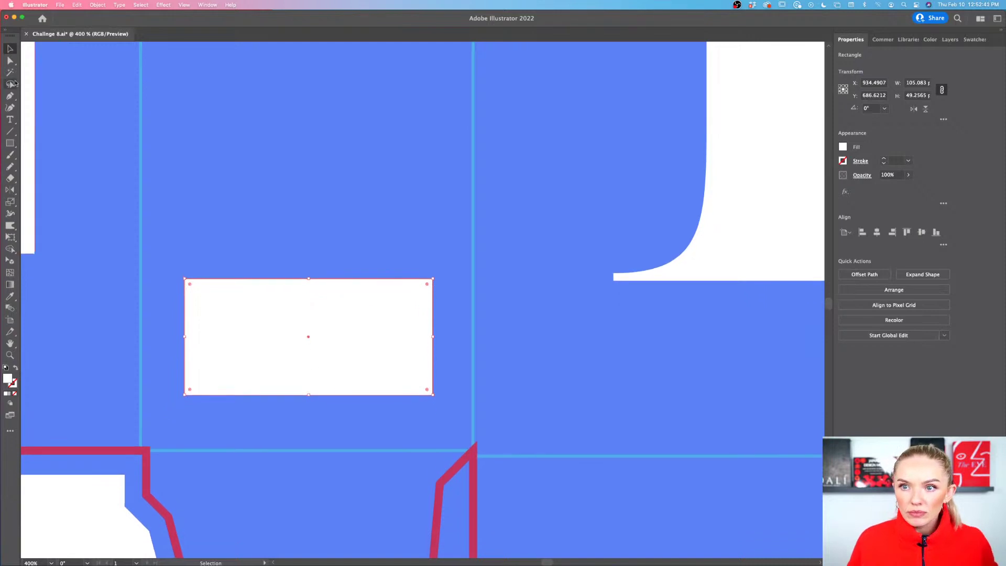
Draw a vertical line about 39 px tall just inside the small white rectangle's left edge with a 2 pt black stroke
{"action": "left_click", "coordinate": [10, 131]}
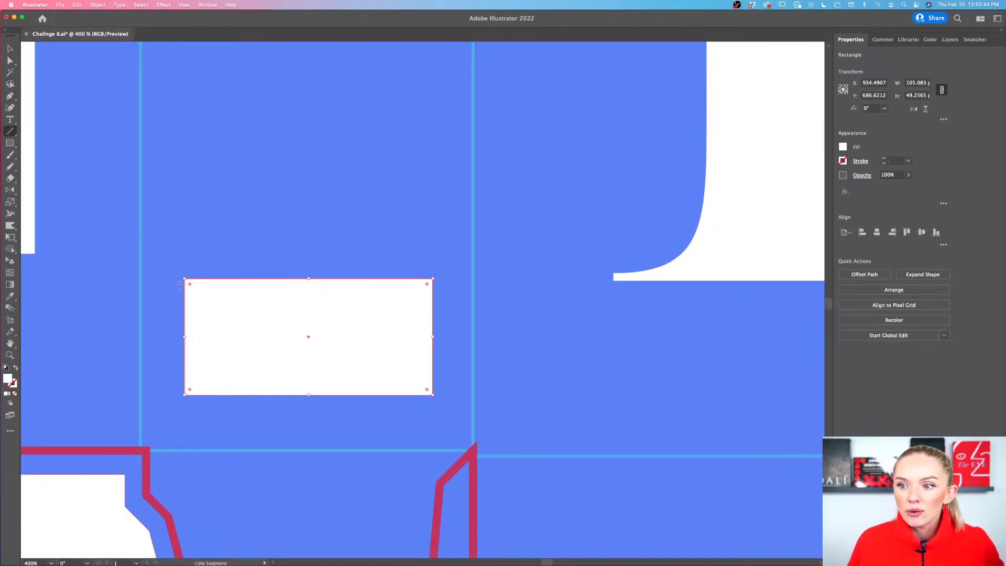
{"action": "left_click_drag", "start_coordinate": [201, 290], "coordinate": [201, 383]}
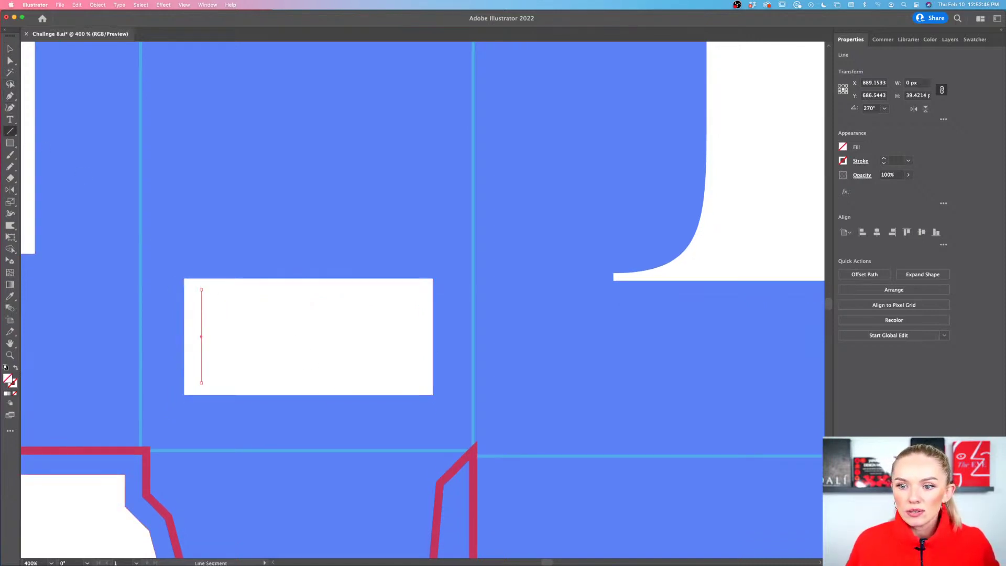
{"action": "double_click", "coordinate": [13, 384]}
{"action": "type", "text": "ffffff"}
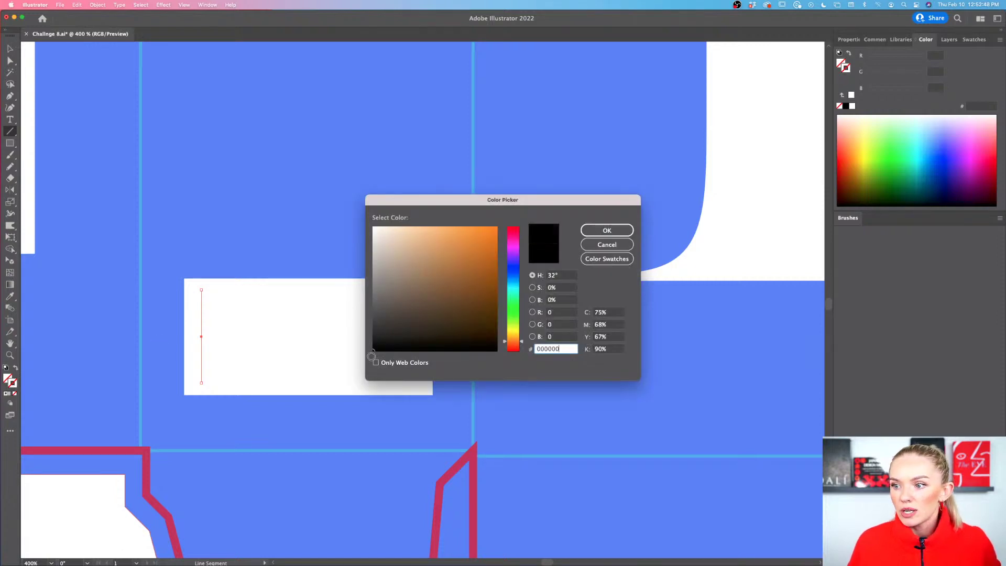
{"action": "left_click", "coordinate": [607, 230]}
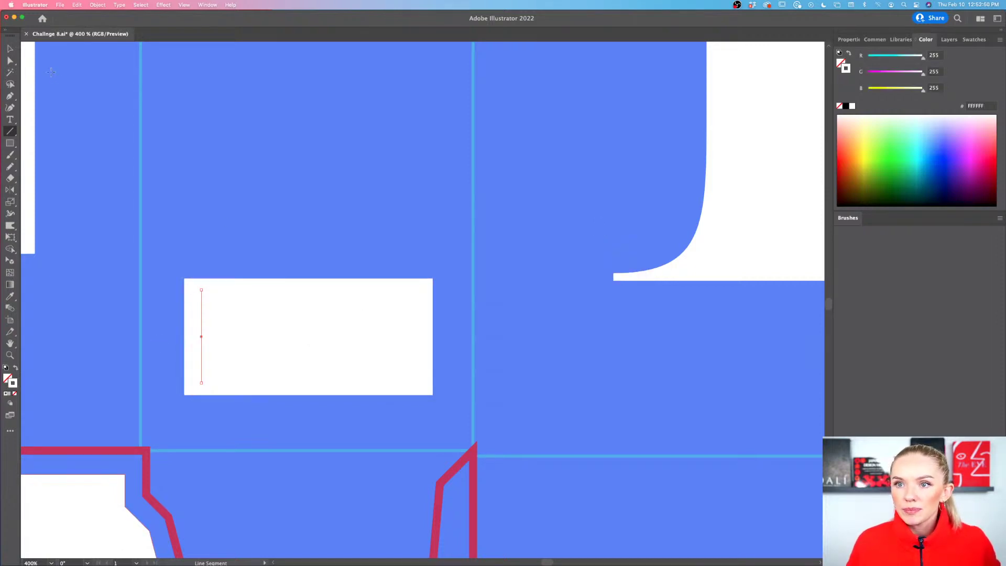
{"action": "left_click", "coordinate": [849, 40]}
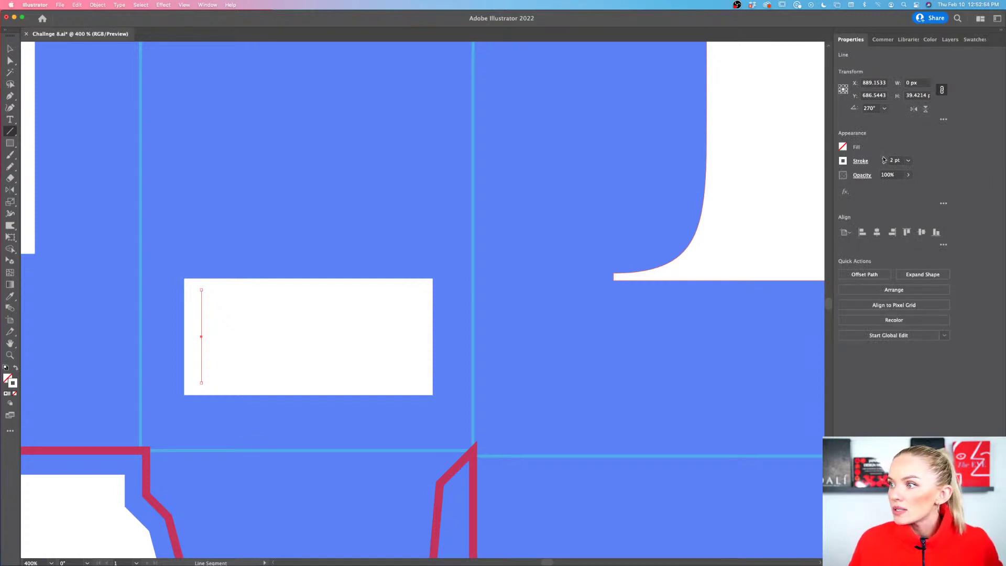
{"action": "left_click", "coordinate": [843, 162]}
{"action": "left_click", "coordinate": [756, 197]}
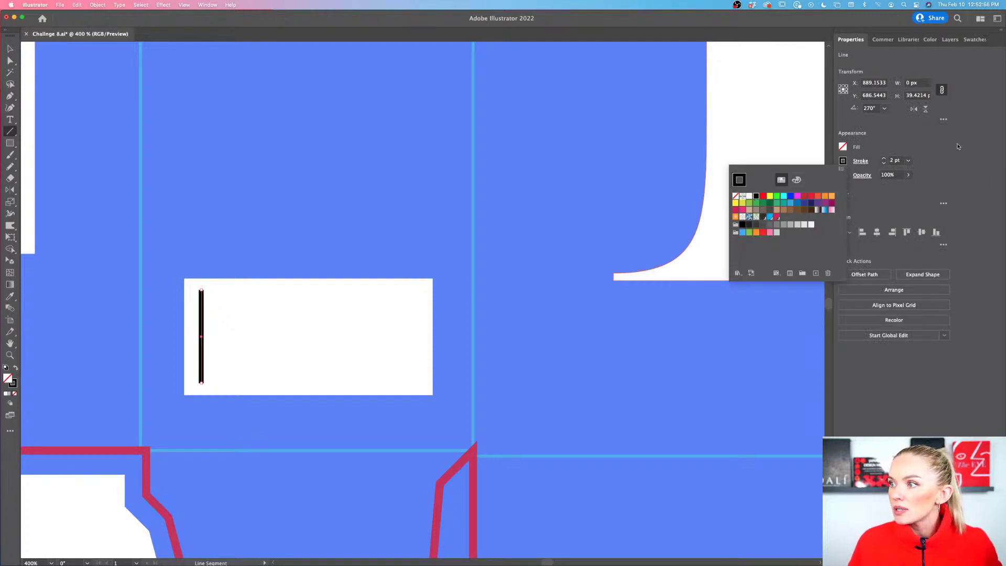
Duplicate the black bar at irregular spacing across the white rectangle and thin several of the copies to 1 pt
{"action": "key", "text": "v"}
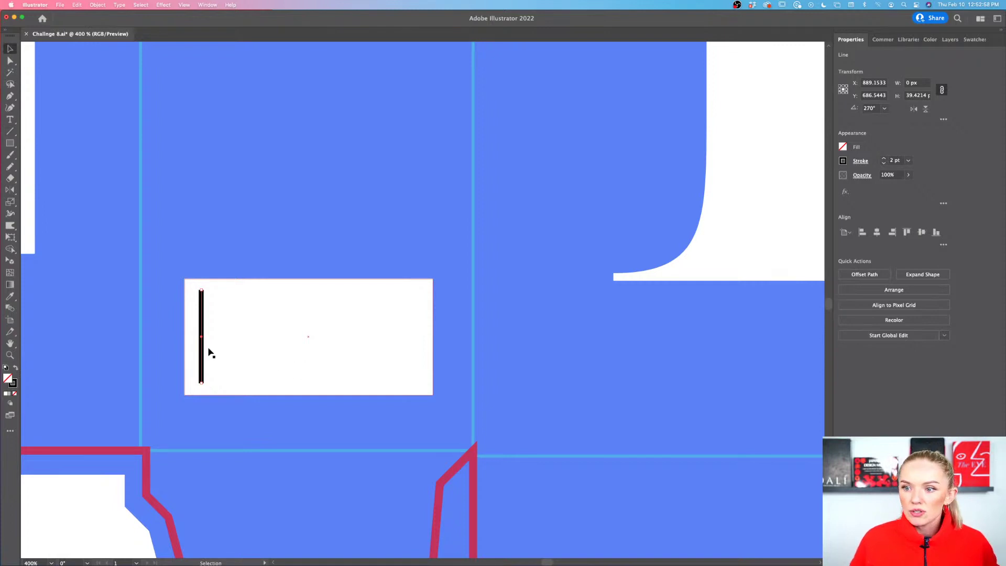
{"action": "left_click_drag", "start_coordinate": [203, 354], "coordinate": [265, 358]}
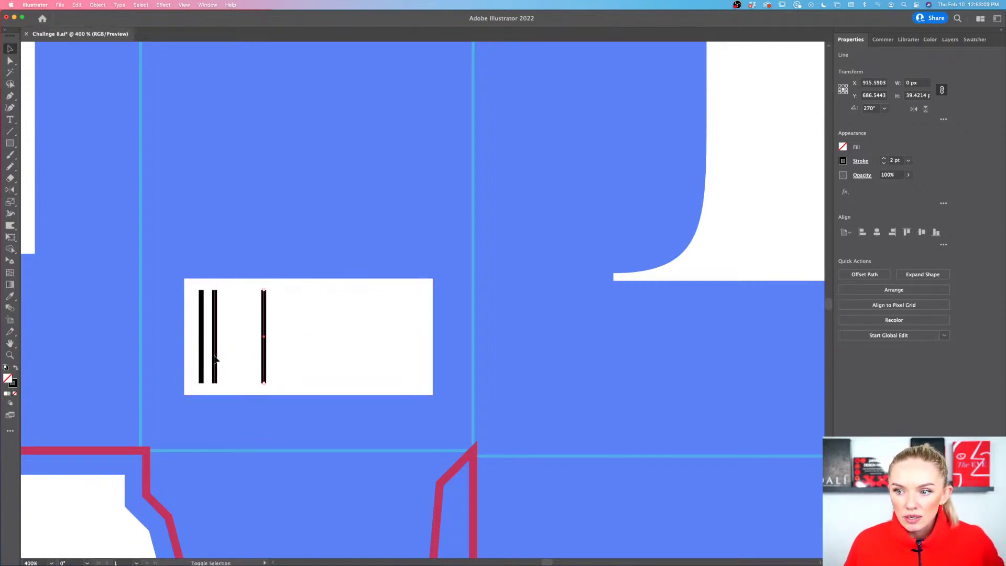
{"action": "left_click", "coordinate": [214, 360], "text": "shift"}
{"action": "left_click_drag", "start_coordinate": [201, 359], "coordinate": [384, 358]}
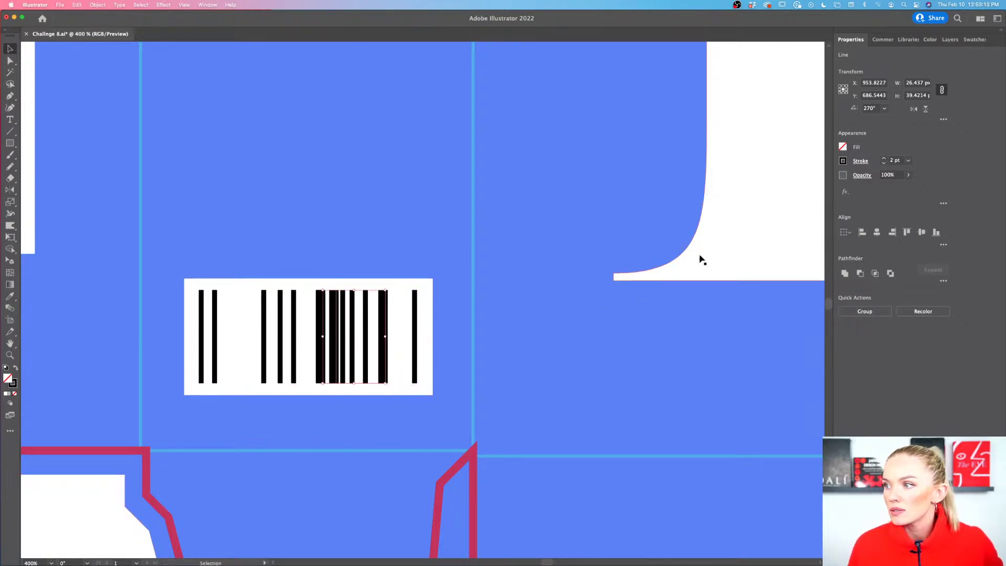
{"action": "left_click", "coordinate": [885, 163]}
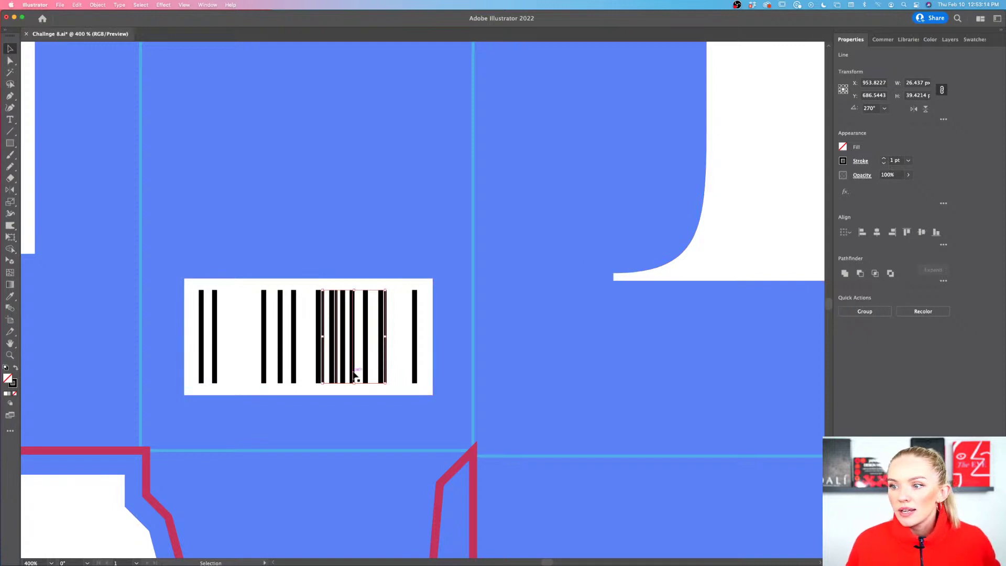
Fill the remaining gaps in the barcode with more thick and thin bar copies, and deselect
{"action": "left_click_drag", "start_coordinate": [415, 354], "coordinate": [240, 355]}
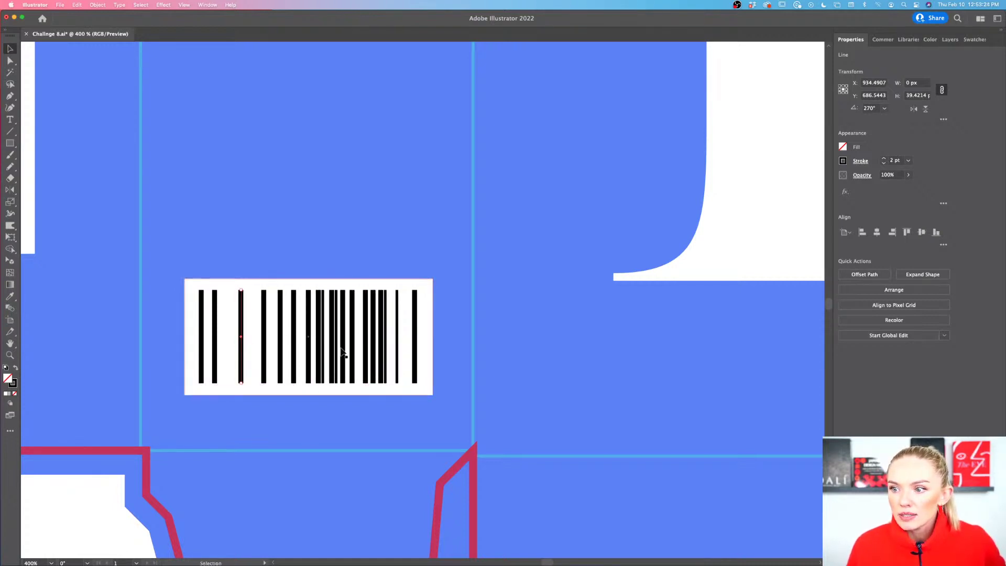
{"action": "left_click", "coordinate": [343, 355]}
{"action": "left_click", "coordinate": [338, 355], "text": "shift"}
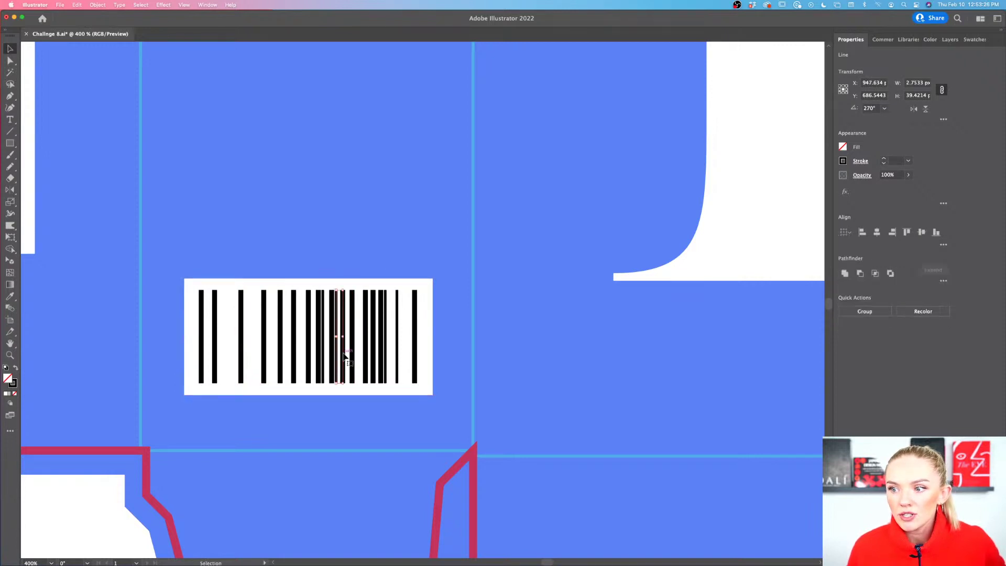
{"action": "left_click_drag", "start_coordinate": [338, 356], "coordinate": [222, 355]}
{"action": "key", "text": "super+z"}
{"action": "scroll", "coordinate": [268, 371], "scroll_direction": "down", "scroll_amount": 10}
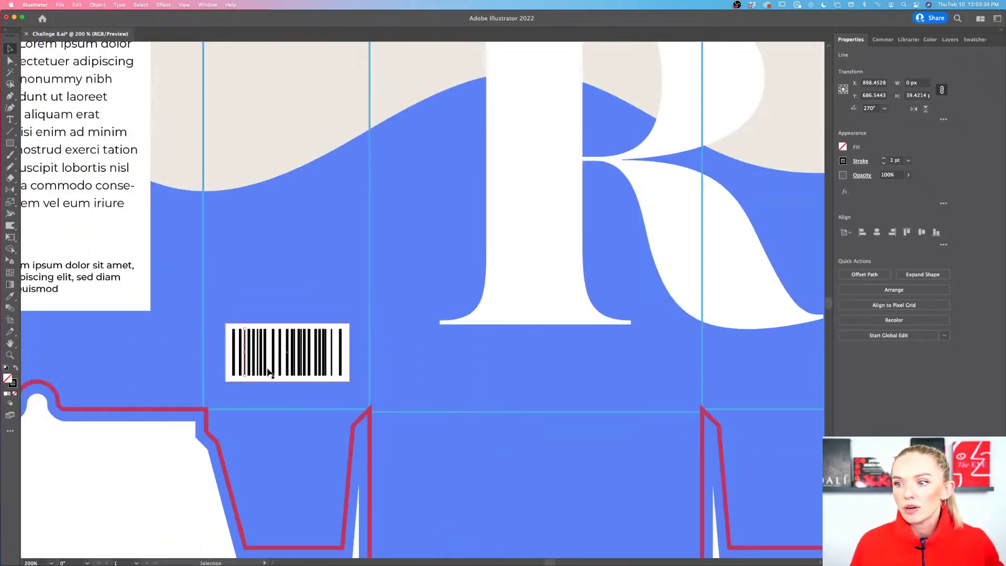
{"action": "left_click", "coordinate": [268, 411]}
Examine the whole box layout, including the barcode, instructions panel, wave and wrapping R
{"action": "scroll", "coordinate": [256, 367], "scroll_direction": "up", "scroll_amount": 6}
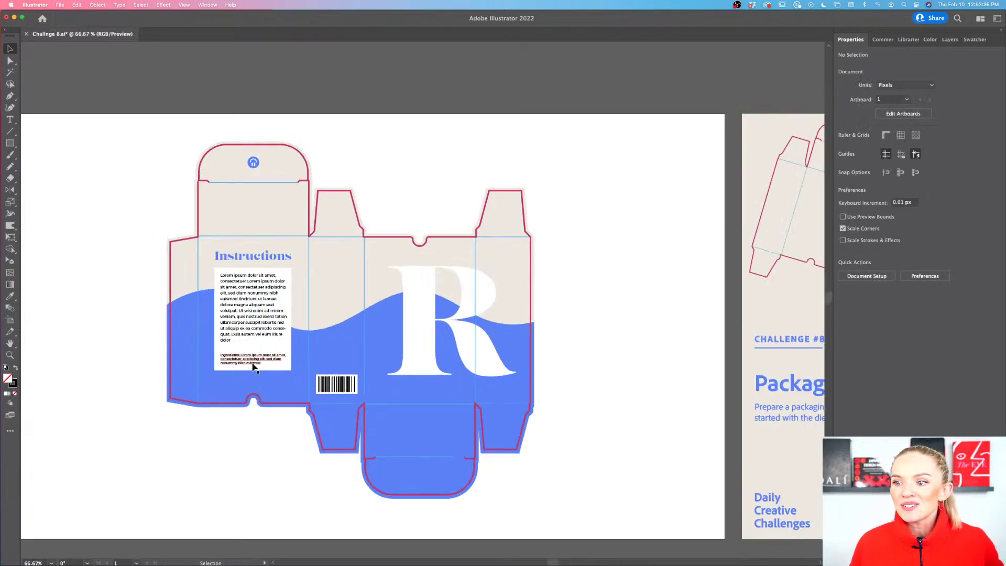
{"action": "scroll", "coordinate": [213, 337], "scroll_direction": "up", "scroll_amount": 3}
{"action": "scroll", "coordinate": [212, 337], "scroll_direction": "left", "scroll_amount": 1}
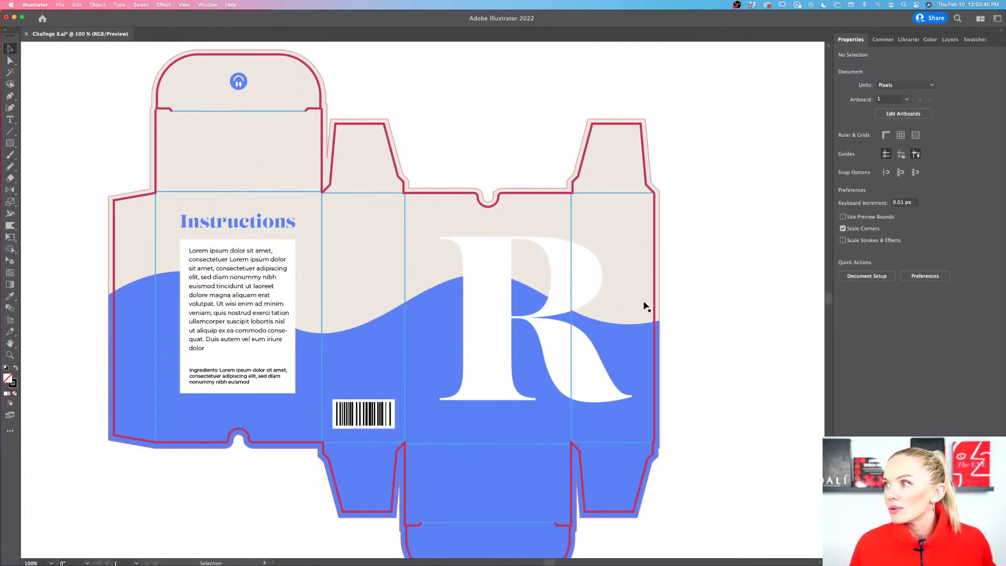
{"action": "scroll", "coordinate": [708, 300], "scroll_direction": "down", "scroll_amount": 2}
{"action": "scroll", "coordinate": [706, 302], "scroll_direction": "left", "scroll_amount": 1}
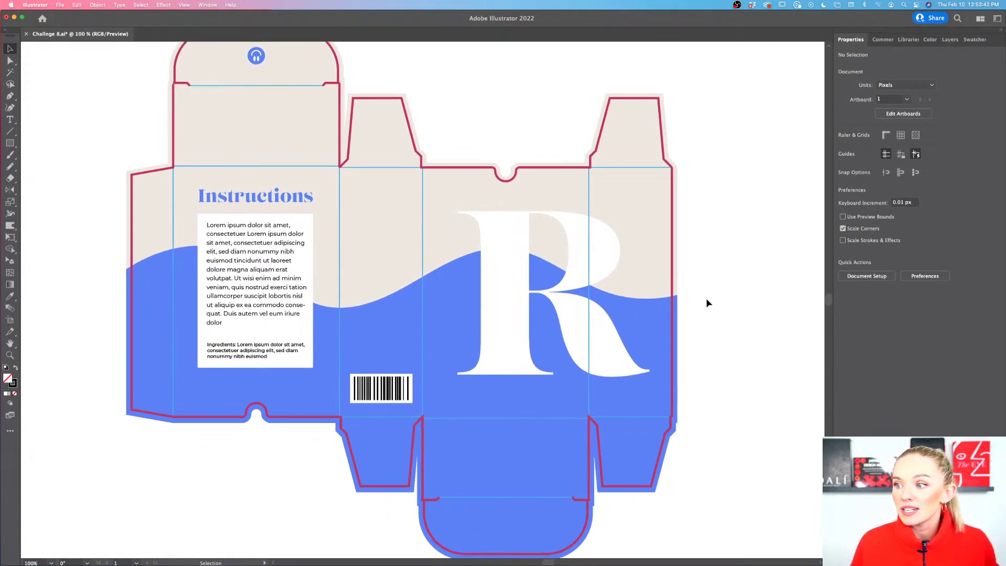
{"action": "scroll", "coordinate": [708, 303], "scroll_direction": "right", "scroll_amount": 1}
{"action": "scroll", "coordinate": [707, 302], "scroll_direction": "up", "scroll_amount": 1}
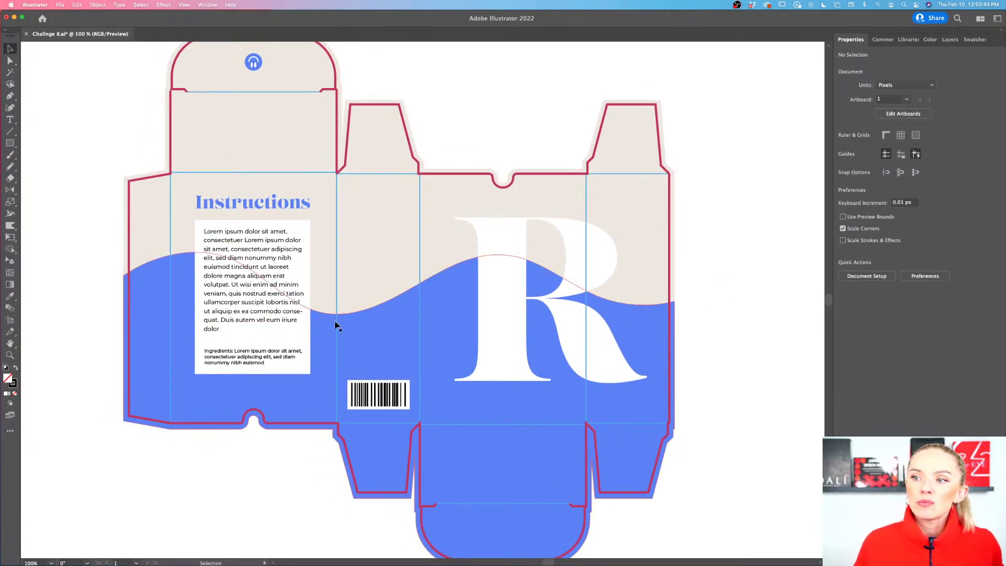
{"action": "scroll", "coordinate": [746, 258], "scroll_direction": "down", "scroll_amount": 2}
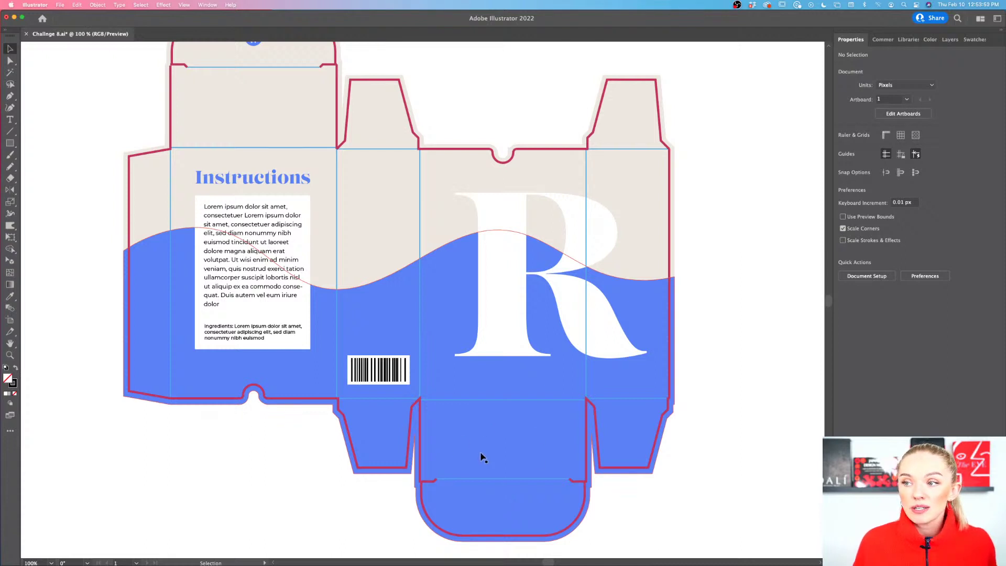
{"action": "scroll", "coordinate": [483, 455], "scroll_direction": "down", "scroll_amount": 2}
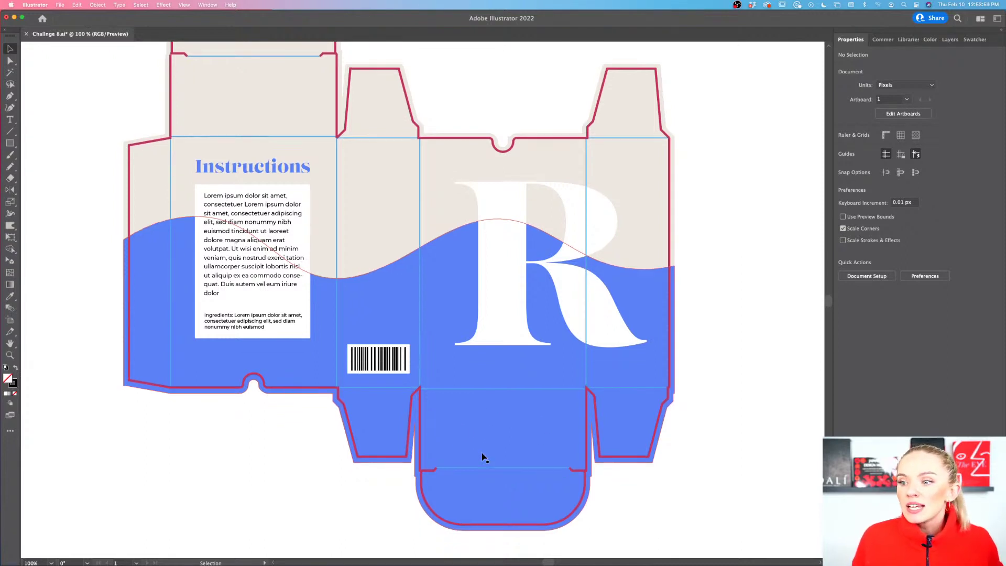
{"action": "scroll", "coordinate": [482, 455], "scroll_direction": "up", "scroll_amount": 3}
{"action": "scroll", "coordinate": [483, 454], "scroll_direction": "right", "scroll_amount": 2}
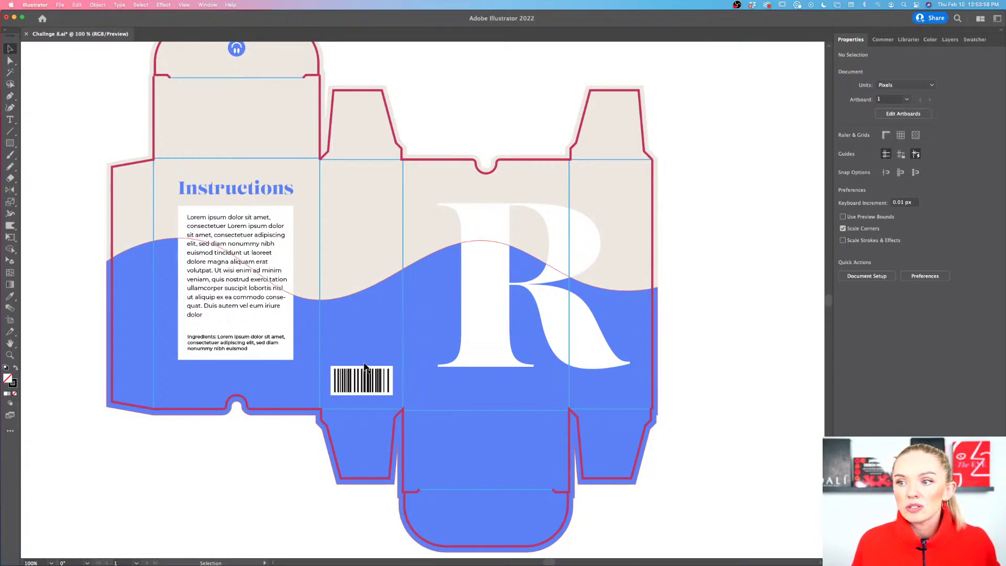
{"action": "scroll", "coordinate": [365, 367], "scroll_direction": "up", "scroll_amount": 1}
{"action": "scroll", "coordinate": [366, 367], "scroll_direction": "left", "scroll_amount": 1}
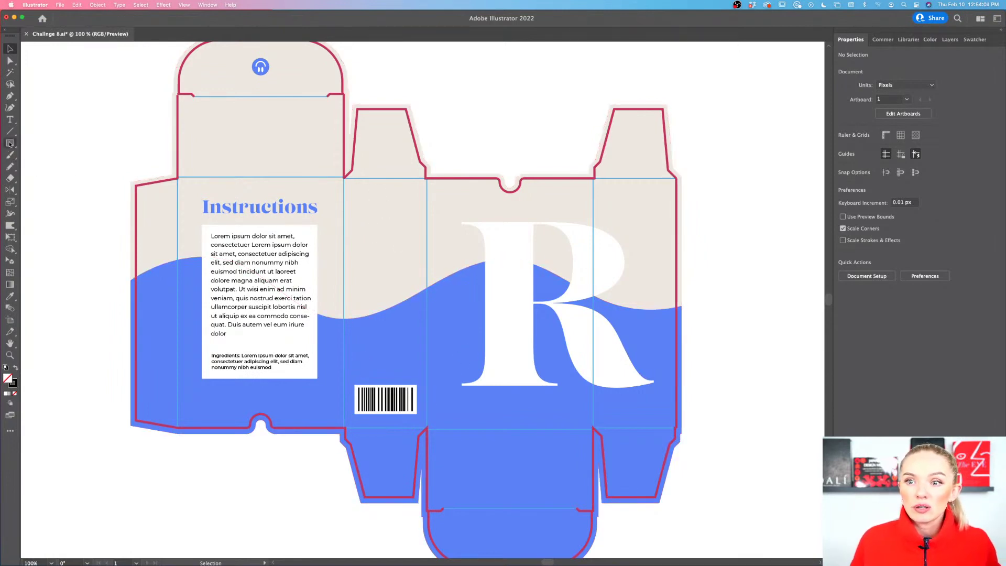
Draw a circle about 48 px wide centered near the top of the narrow panel above the barcode, filled with the wave's blue
{"action": "left_click_drag", "start_coordinate": [10, 142], "coordinate": [53, 168]}
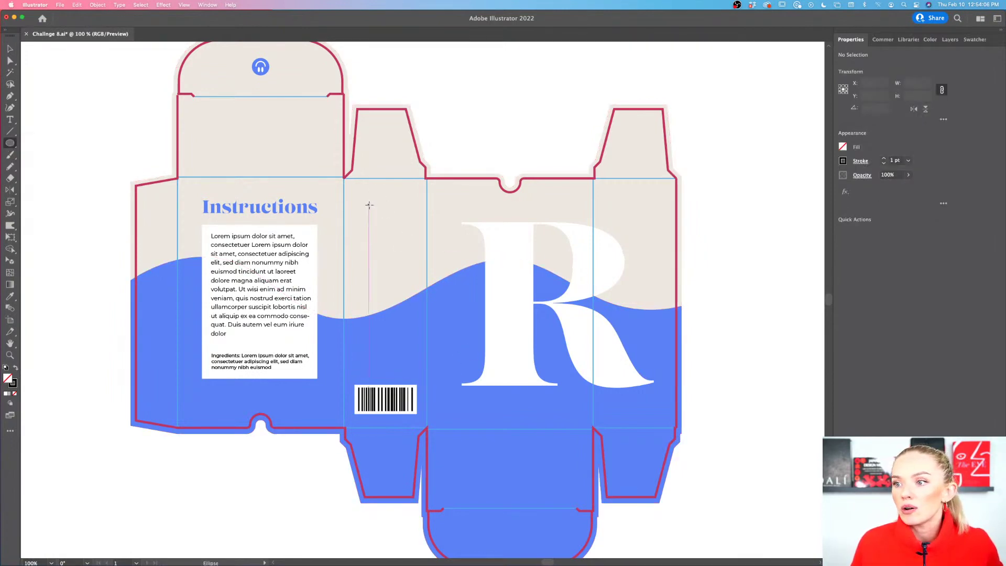
{"action": "left_click_drag", "start_coordinate": [371, 206], "coordinate": [399, 233]}
{"action": "key", "text": "i"}
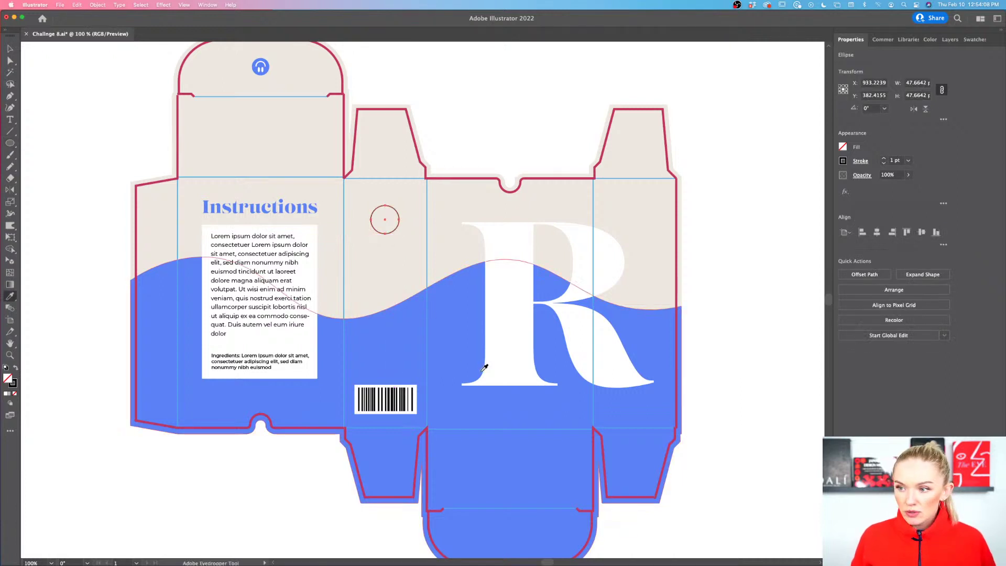
{"action": "left_click", "coordinate": [439, 326]}
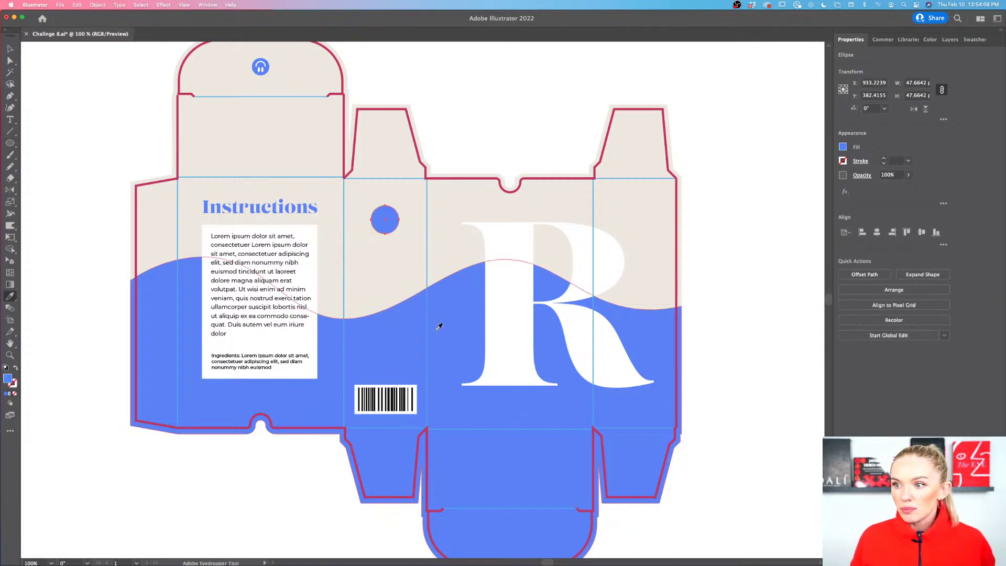
{"action": "left_click_drag", "start_coordinate": [388, 228], "coordinate": [385, 221]}
Duplicate the blue circle downward to make an evenly spaced column of three, aligned in the narrow panel
{"action": "left_click_drag", "start_coordinate": [387, 223], "coordinate": [394, 285]}
{"action": "left_click", "coordinate": [396, 252], "text": "shift"}
{"action": "left_click", "coordinate": [393, 232], "text": "shift"}
{"action": "left_click", "coordinate": [697, 308]}
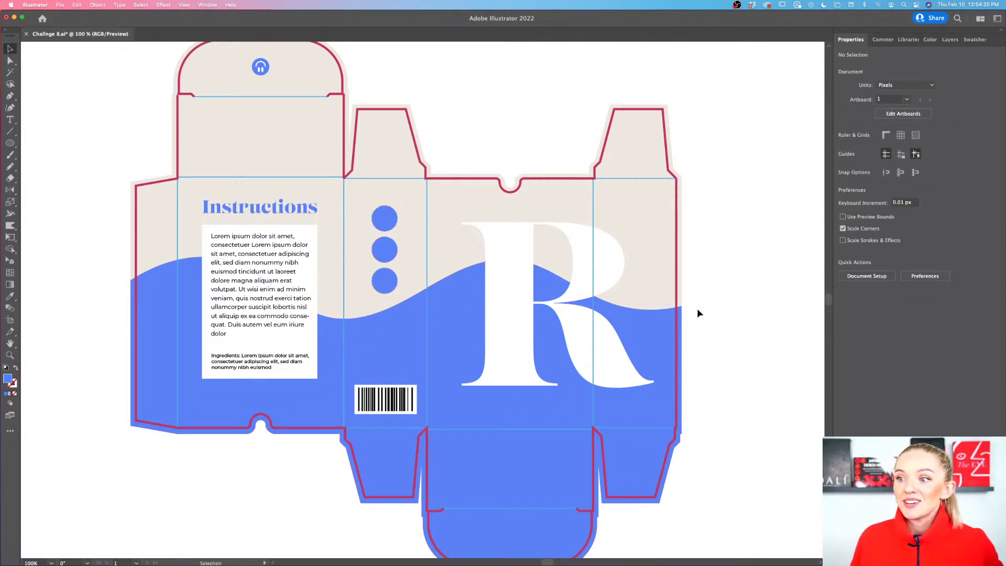
{"action": "key", "text": "super+minus"}
{"action": "scroll", "coordinate": [697, 308], "scroll_direction": "right", "scroll_amount": 5}
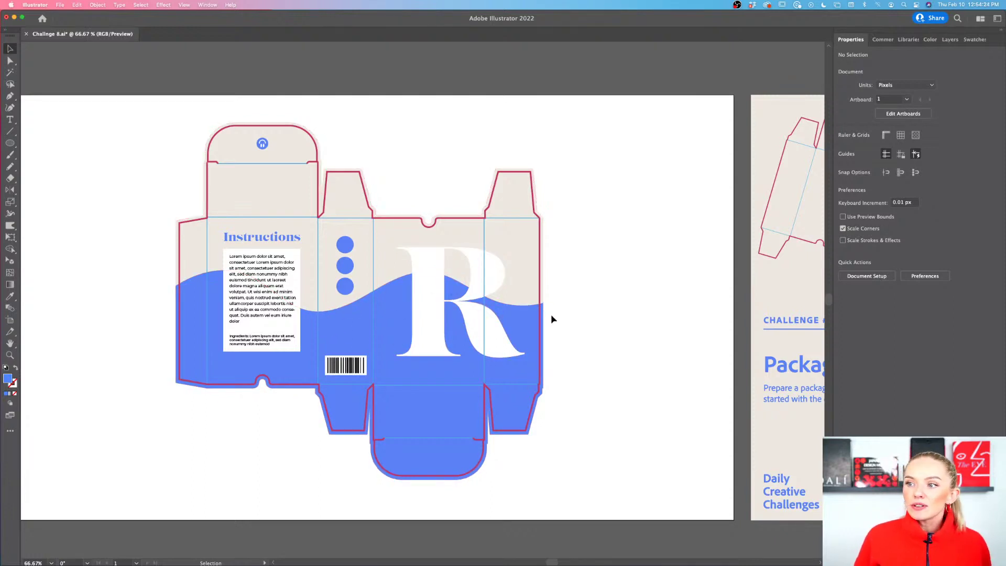
{"action": "scroll", "coordinate": [551, 318], "scroll_direction": "down", "scroll_amount": 1}
{"action": "scroll", "coordinate": [551, 319], "scroll_direction": "left", "scroll_amount": 1}
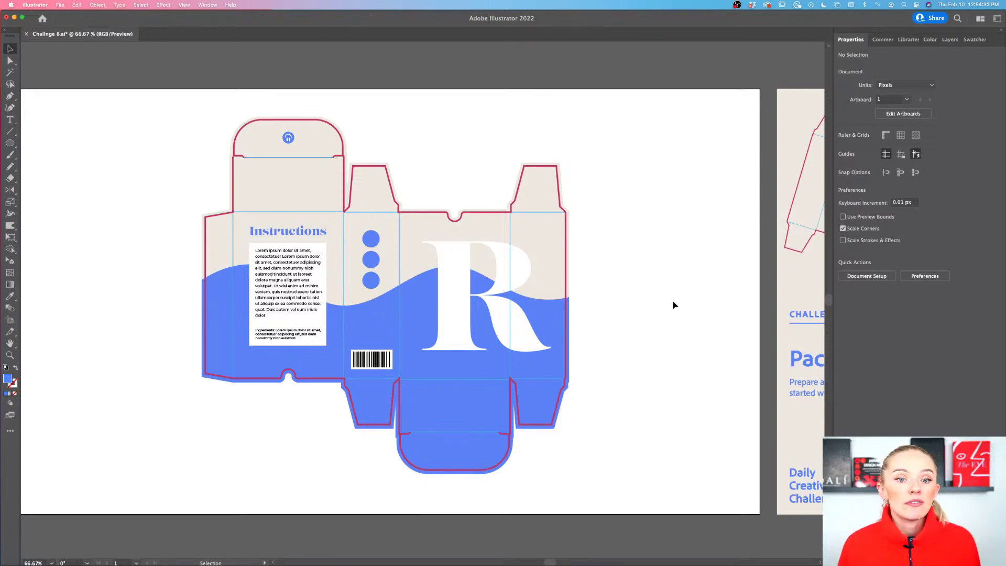
{"action": "scroll", "coordinate": [674, 304], "scroll_direction": "right", "scroll_amount": 2}
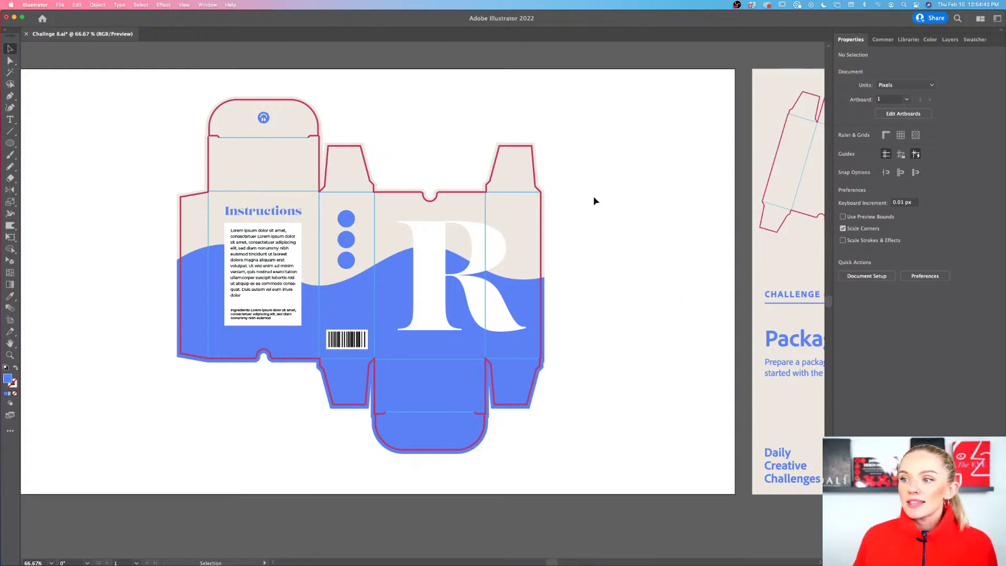
{"action": "scroll", "coordinate": [593, 199], "scroll_direction": "left", "scroll_amount": 2}
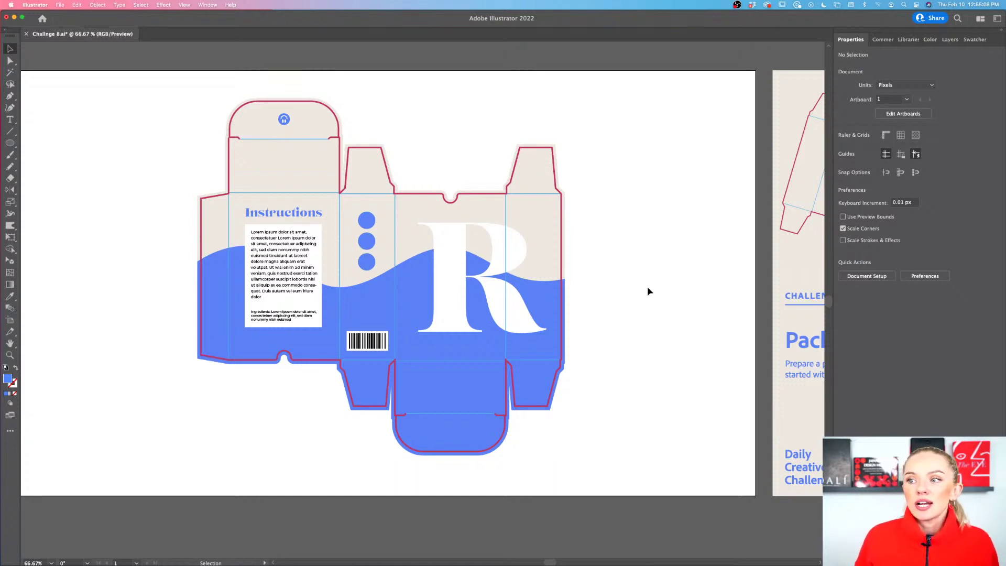
{"action": "scroll", "coordinate": [647, 291], "scroll_direction": "down", "scroll_amount": 1}
{"action": "scroll", "coordinate": [601, 269], "scroll_direction": "right", "scroll_amount": 2}
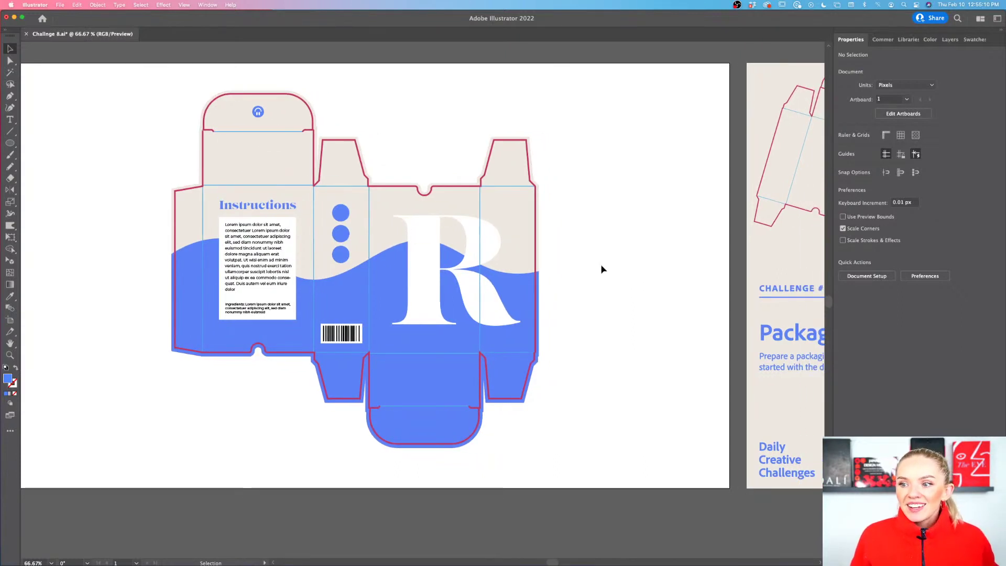
Draw a 1920 × 1080 px rectangle covering the whole packaging artboard and fill it with dark grey #1C1C1C
{"action": "key", "text": "super+minus"}
{"action": "scroll", "coordinate": [600, 264], "scroll_direction": "right", "scroll_amount": 2}
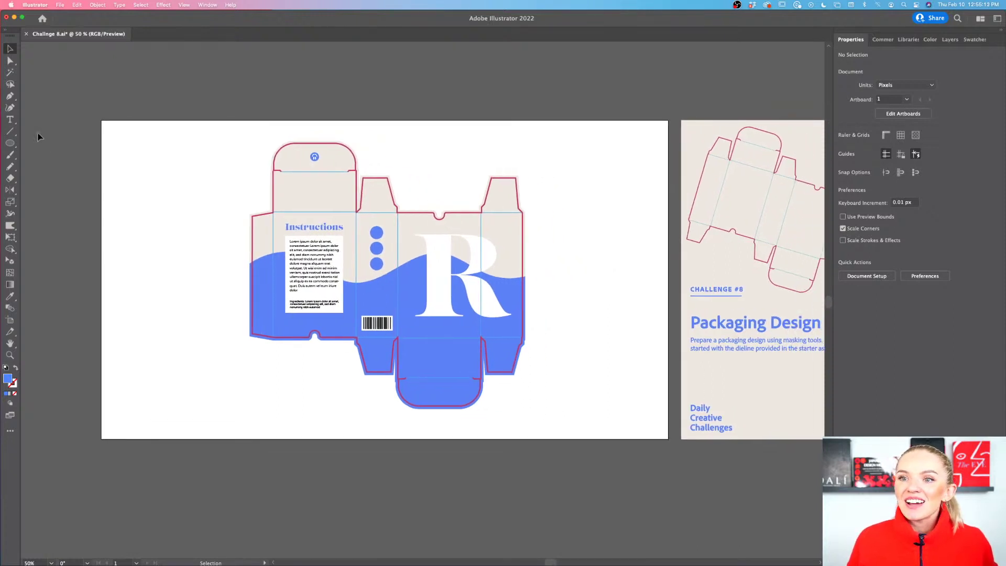
{"action": "left_click", "coordinate": [9, 146]}
{"action": "left_click_drag", "start_coordinate": [9, 145], "coordinate": [55, 143]}
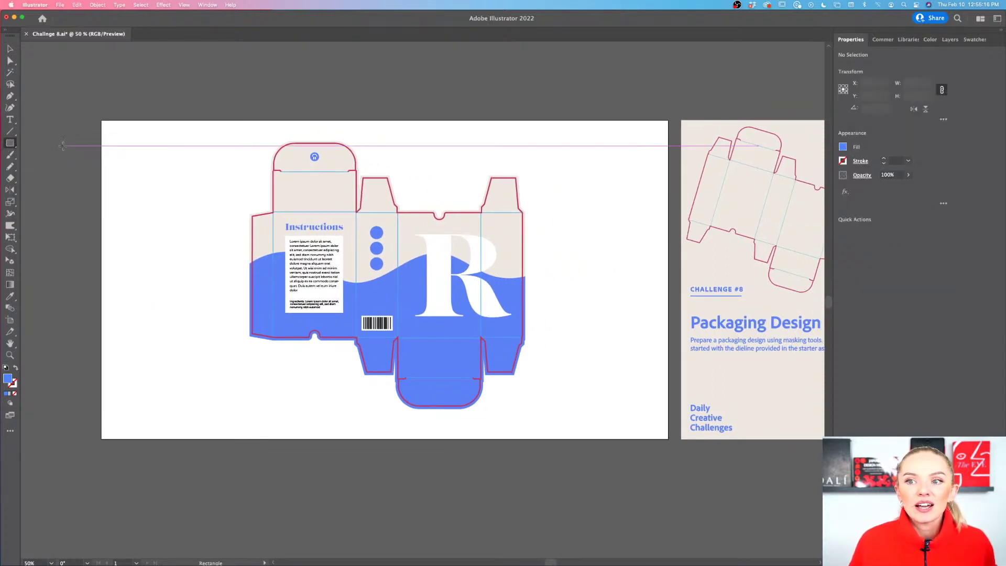
{"action": "mouse_move", "coordinate": [102, 121]}
{"action": "left_mouse_down"}
{"action": "mouse_move", "coordinate": [336, 238]}
{"action": "mouse_move", "coordinate": [668, 427]}
{"action": "mouse_move", "coordinate": [668, 438]}
{"action": "left_mouse_up"}
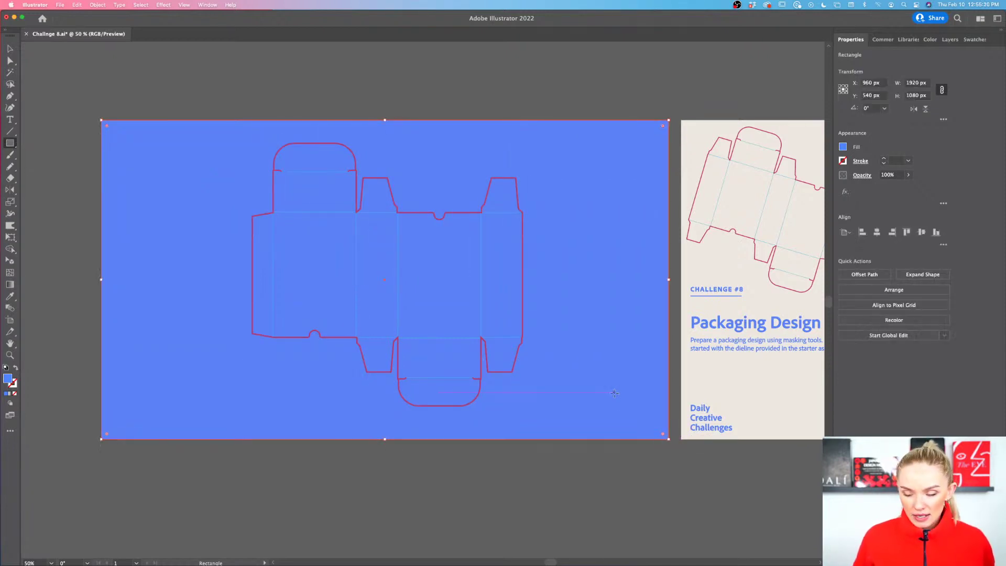
{"action": "double_click", "coordinate": [8, 380]}
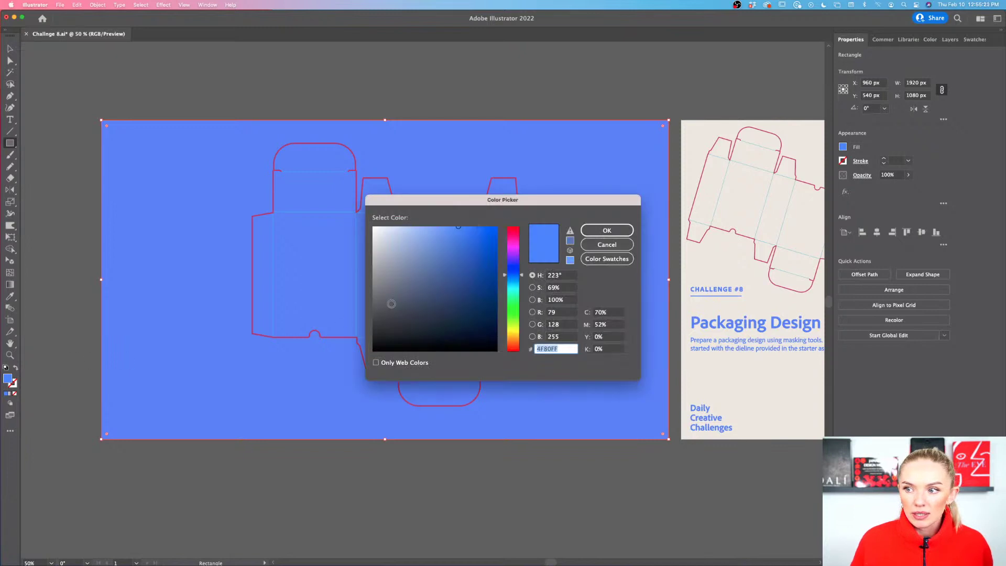
{"action": "left_click", "coordinate": [373, 327]}
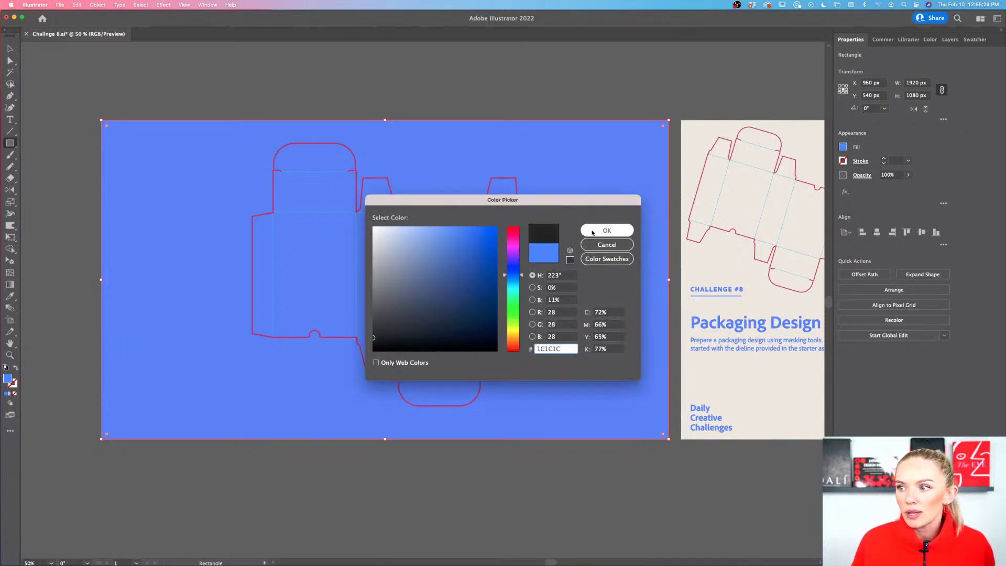
{"action": "left_click", "coordinate": [606, 230]}
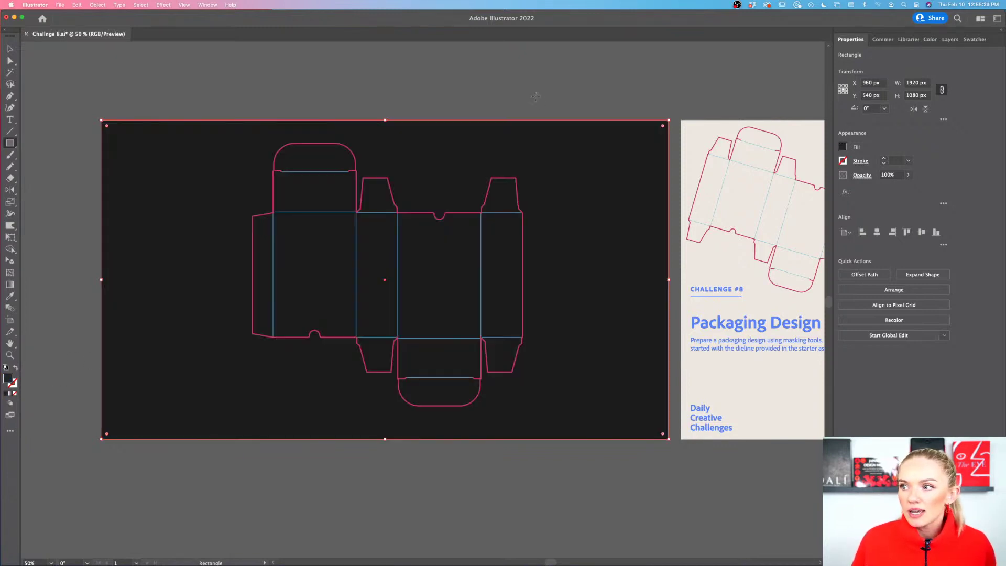
Send the dark rectangle to the back, behind the box artwork, and deselect it
{"action": "right_click", "coordinate": [641, 205]}
{"action": "mouse_move", "coordinate": [708, 358]}
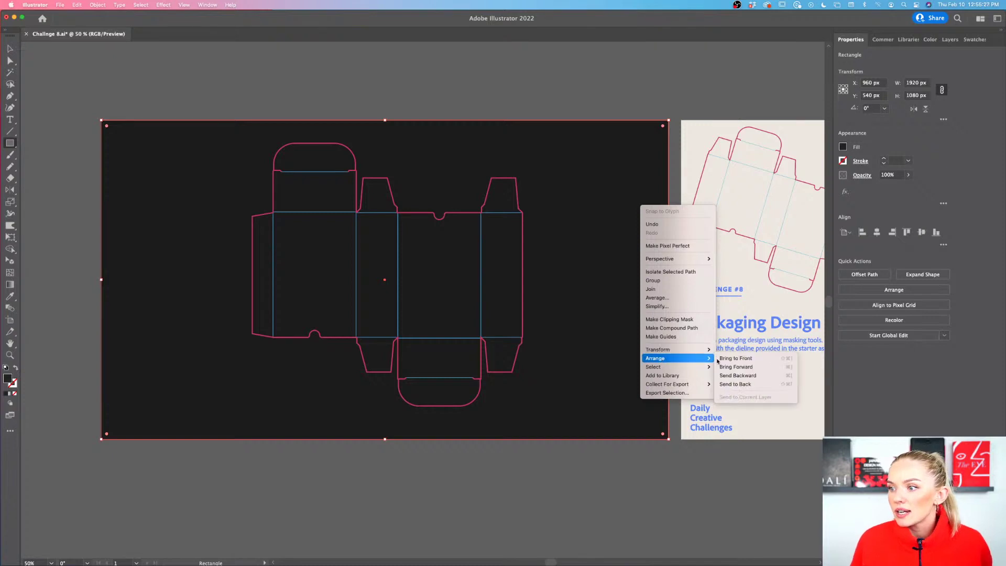
{"action": "left_click", "coordinate": [735, 384]}
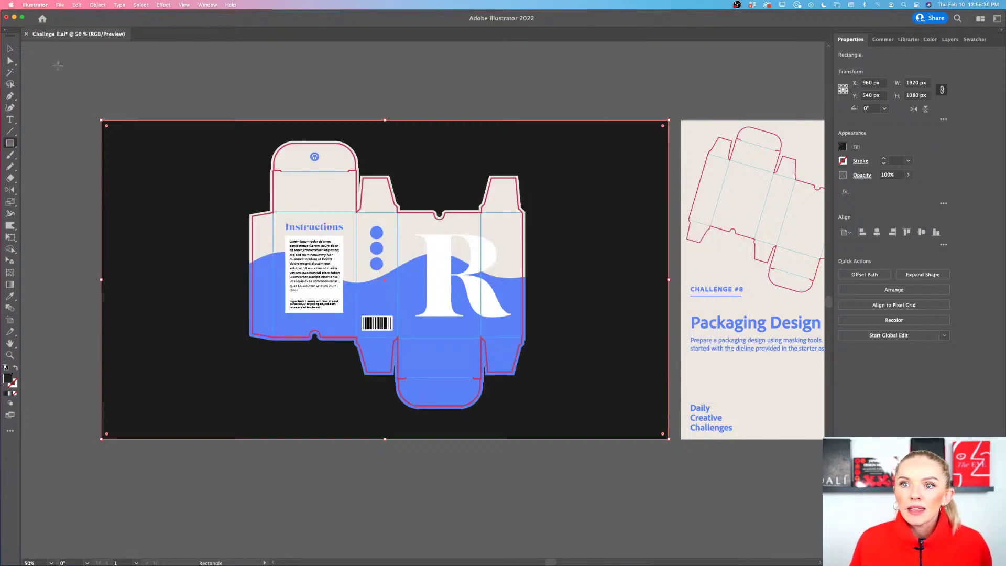
{"action": "left_click", "coordinate": [10, 49]}
{"action": "left_click", "coordinate": [85, 65]}
{"action": "scroll", "coordinate": [86, 66], "scroll_direction": "right", "scroll_amount": 3}
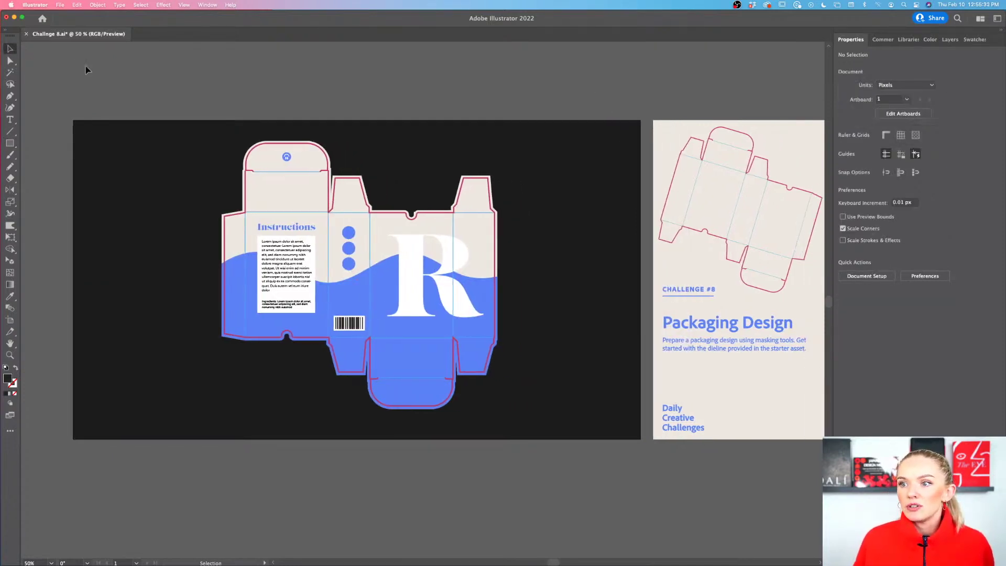
{"action": "scroll", "coordinate": [86, 66], "scroll_direction": "left", "scroll_amount": 3}
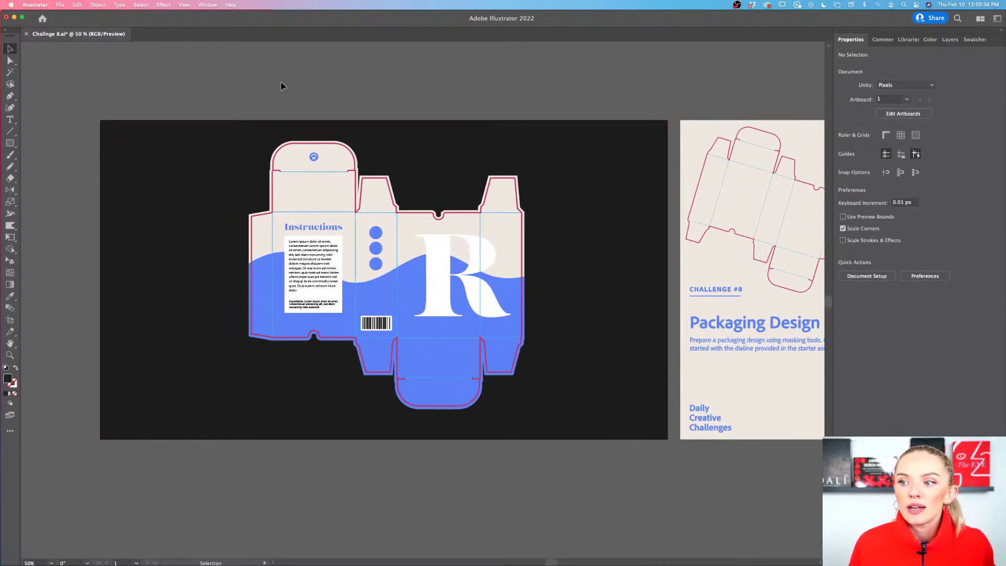
Export all artboards as JPEG "Challnge 8.jpg" to the DCC Jan 2022 folder, in RGB at maximum quality 10 and 150 ppi
{"action": "left_click", "coordinate": [61, 6]}
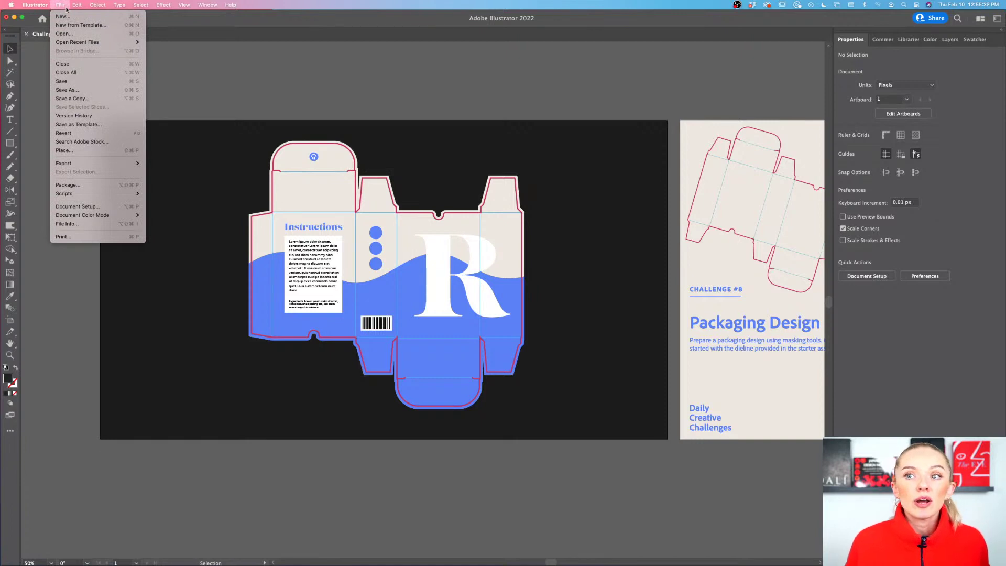
{"action": "mouse_move", "coordinate": [102, 164]}
{"action": "left_click", "coordinate": [185, 172]}
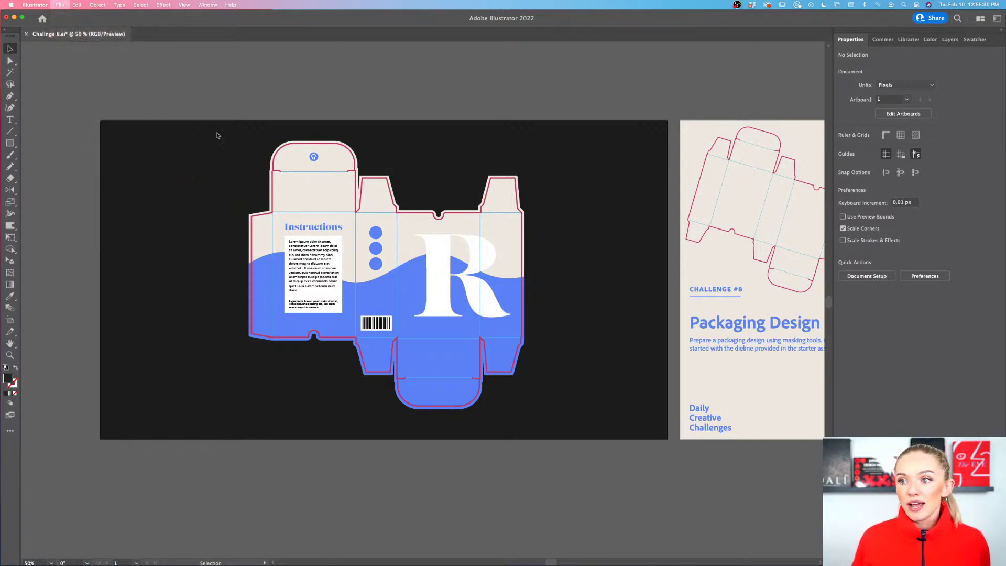
{"action": "left_click", "coordinate": [566, 238]}
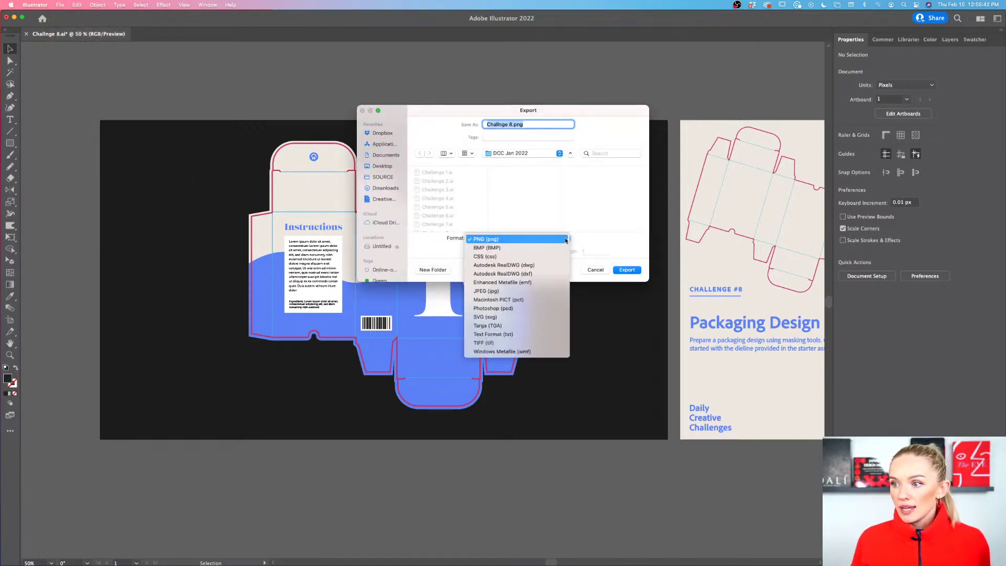
{"action": "left_click", "coordinate": [511, 292]}
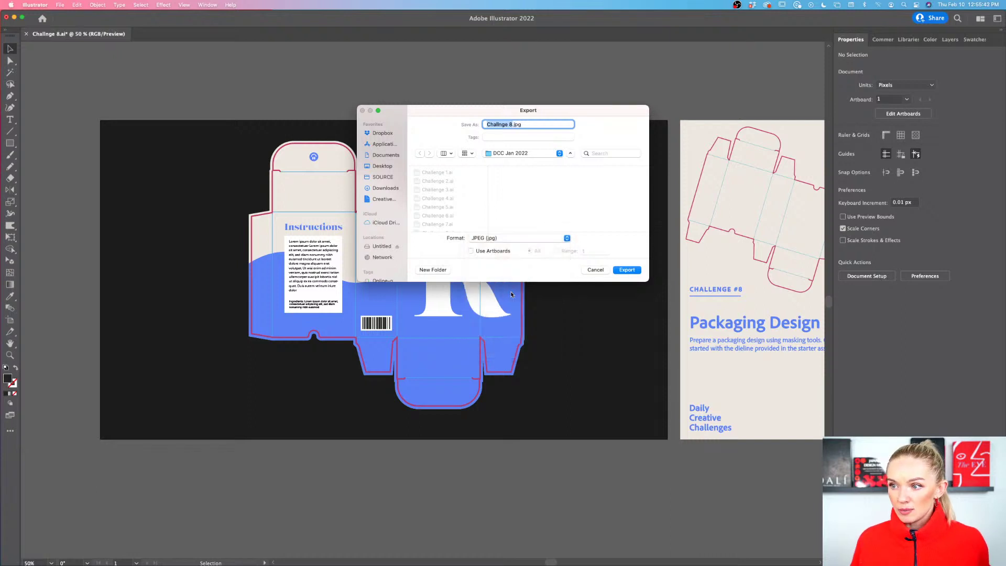
{"action": "left_click", "coordinate": [471, 252]}
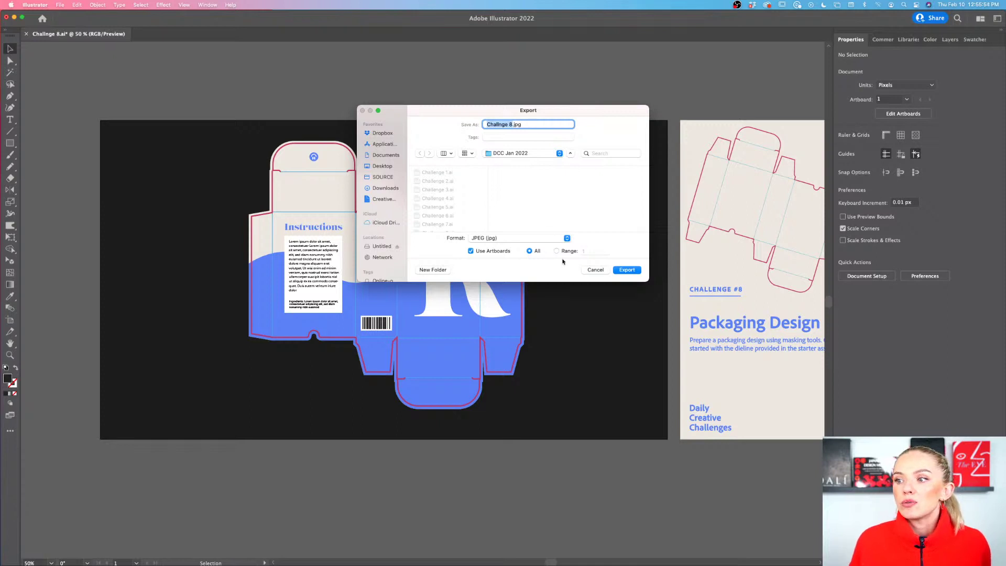
{"action": "left_click", "coordinate": [627, 269]}
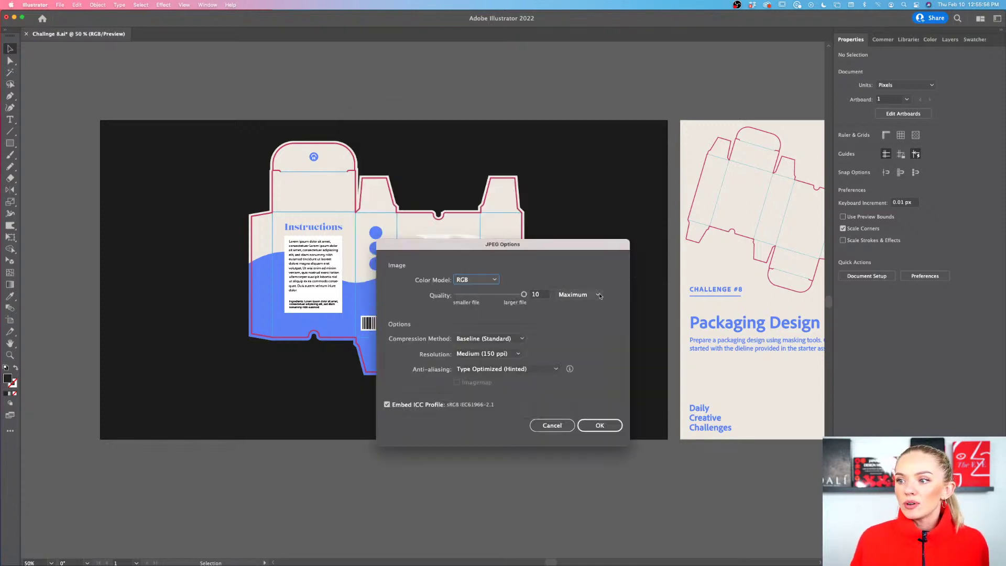
{"action": "left_click", "coordinate": [599, 426]}
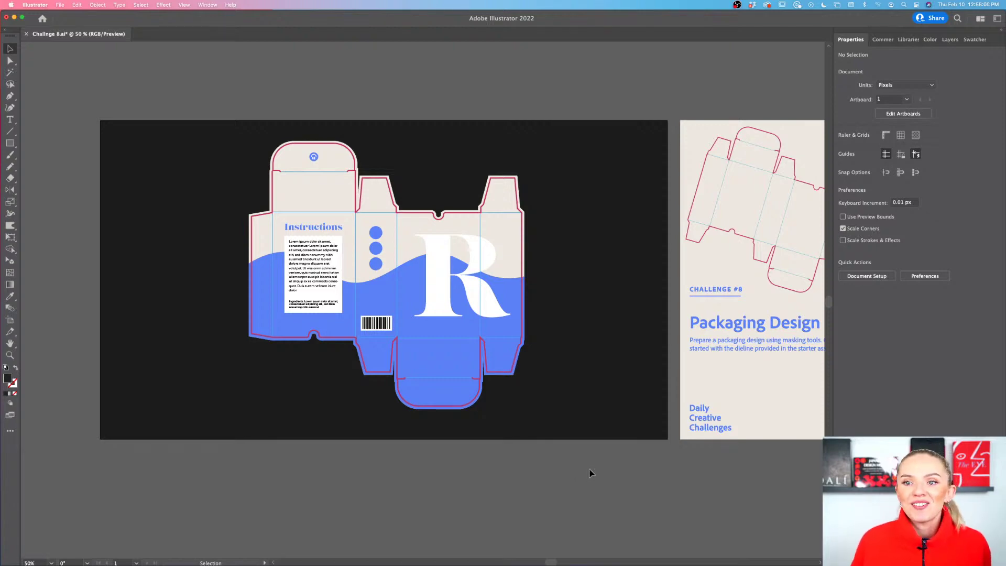
Switch to the minimized browser window with the community chat
{"action": "mouse_move", "coordinate": [625, 564]}
{"action": "left_click", "coordinate": [730, 545]}
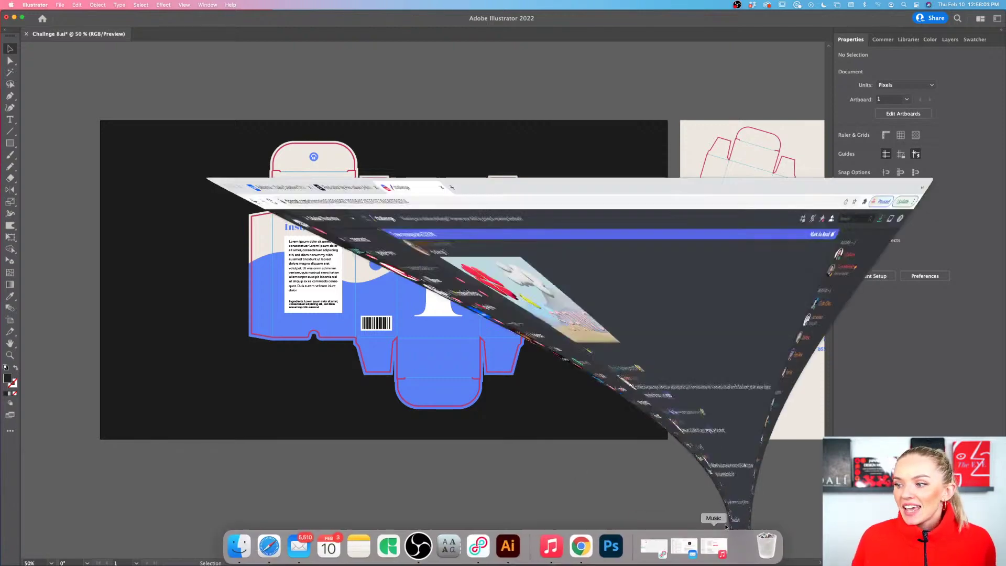